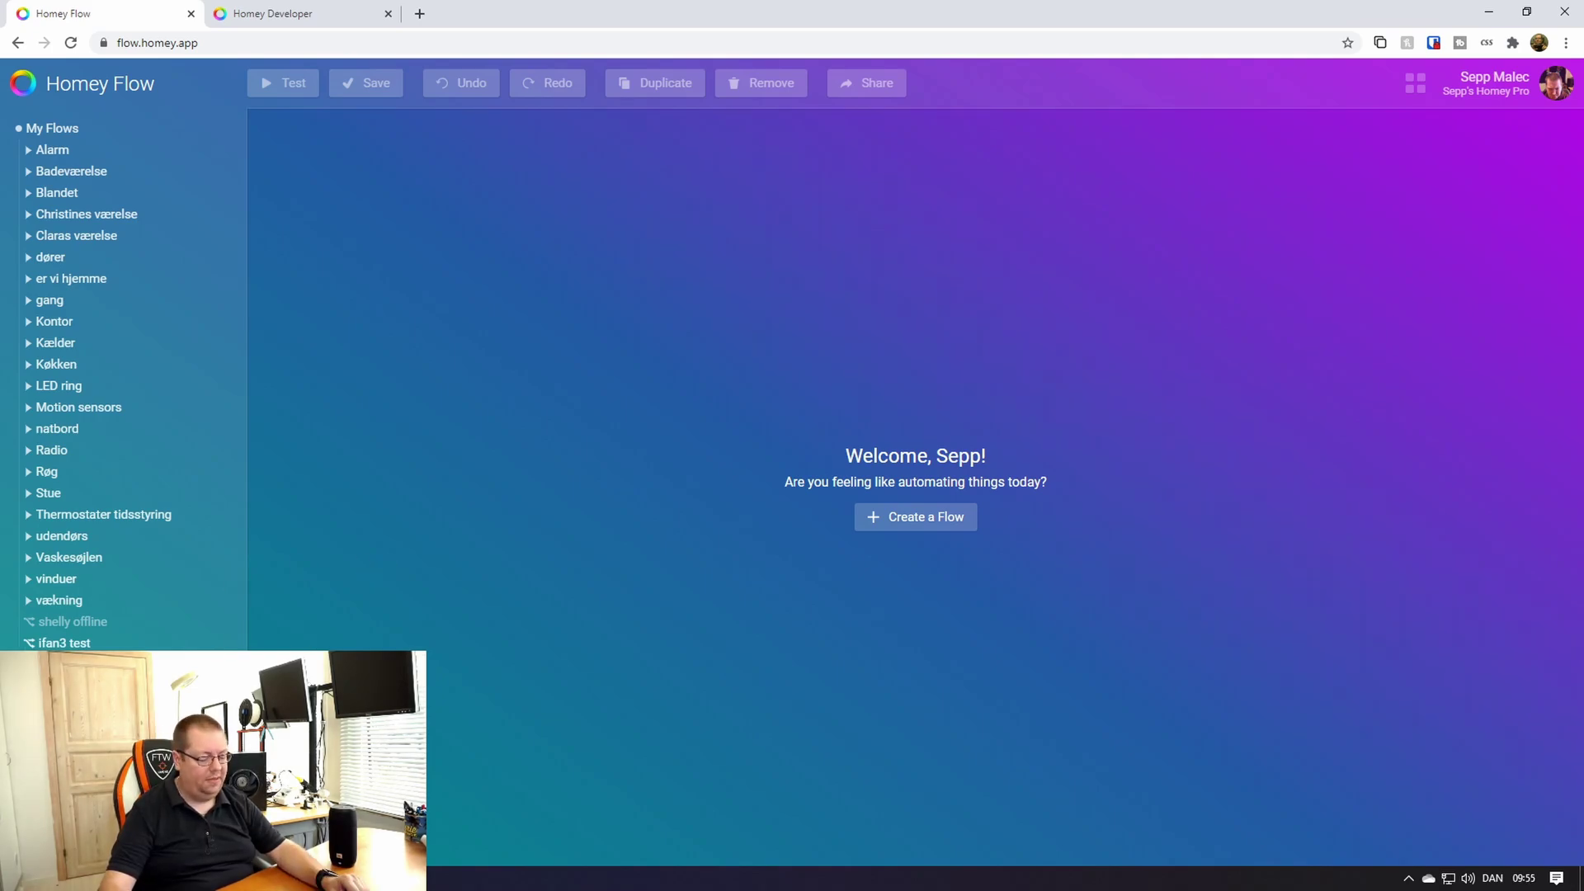
Open the "ifan3 test" flow and replace its When card with the Blæseren "Tændt" trigger
{"action": "left_click", "coordinate": [66, 642]}
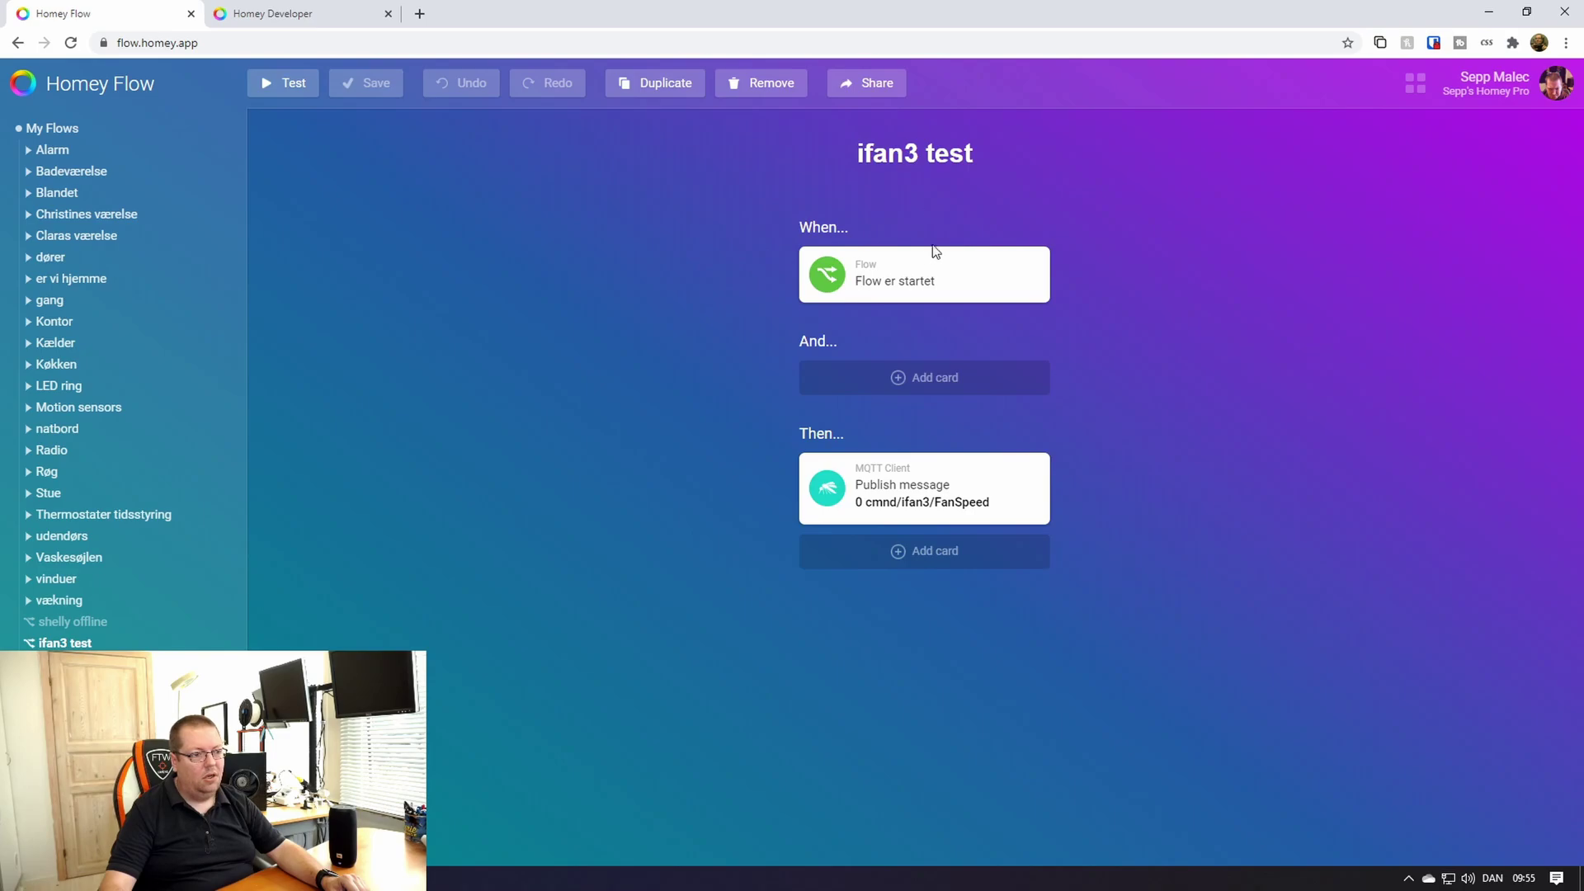
{"action": "left_click", "coordinate": [925, 269]}
{"action": "left_click", "coordinate": [1373, 837]}
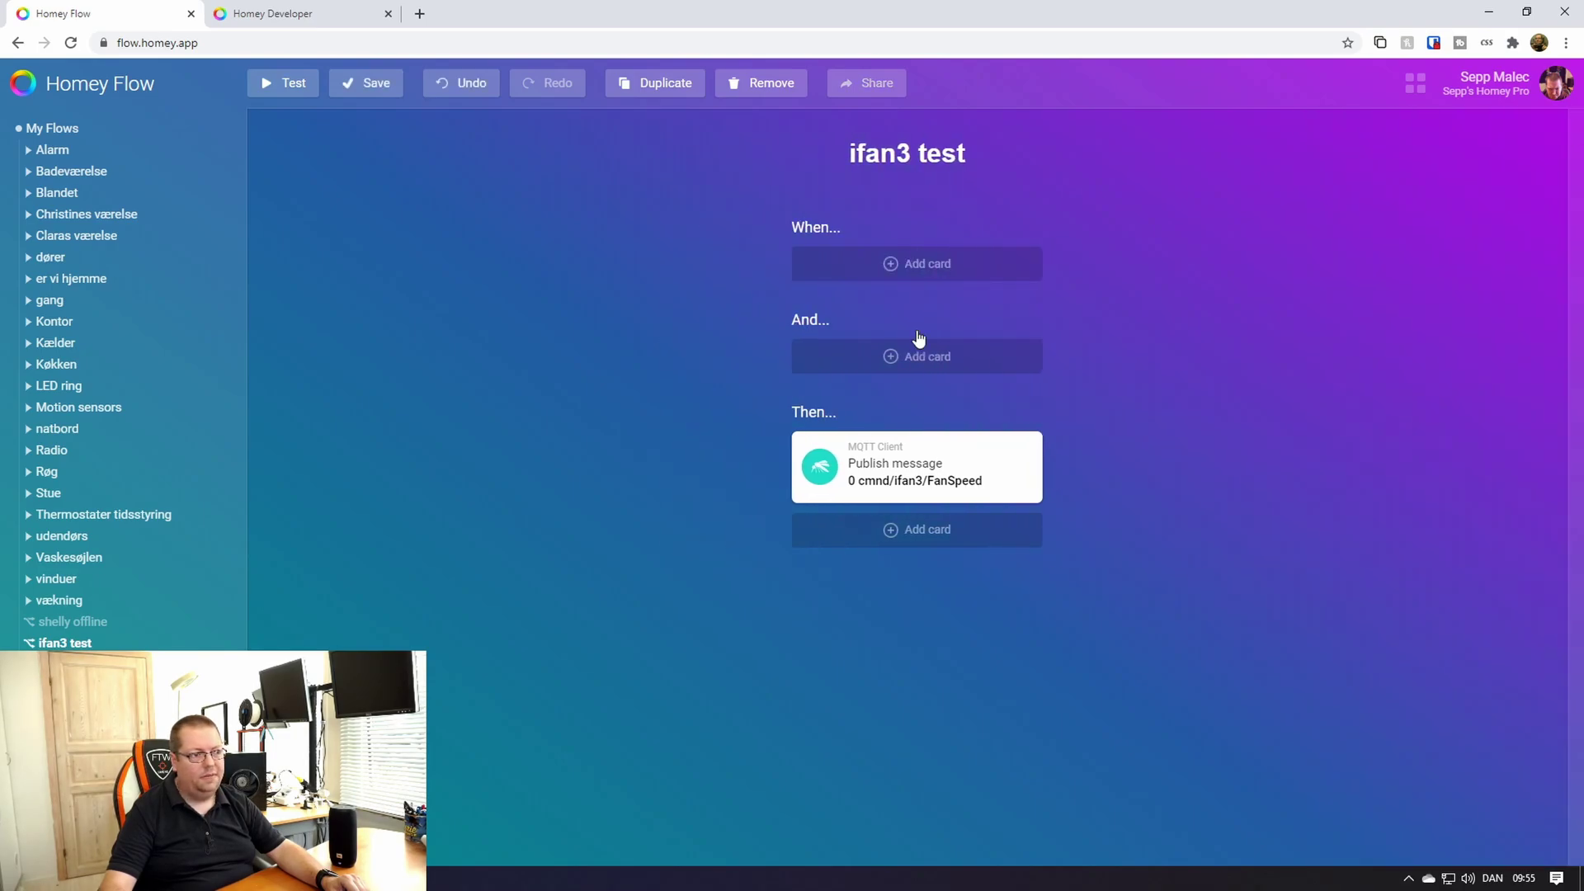
{"action": "left_click", "coordinate": [919, 274]}
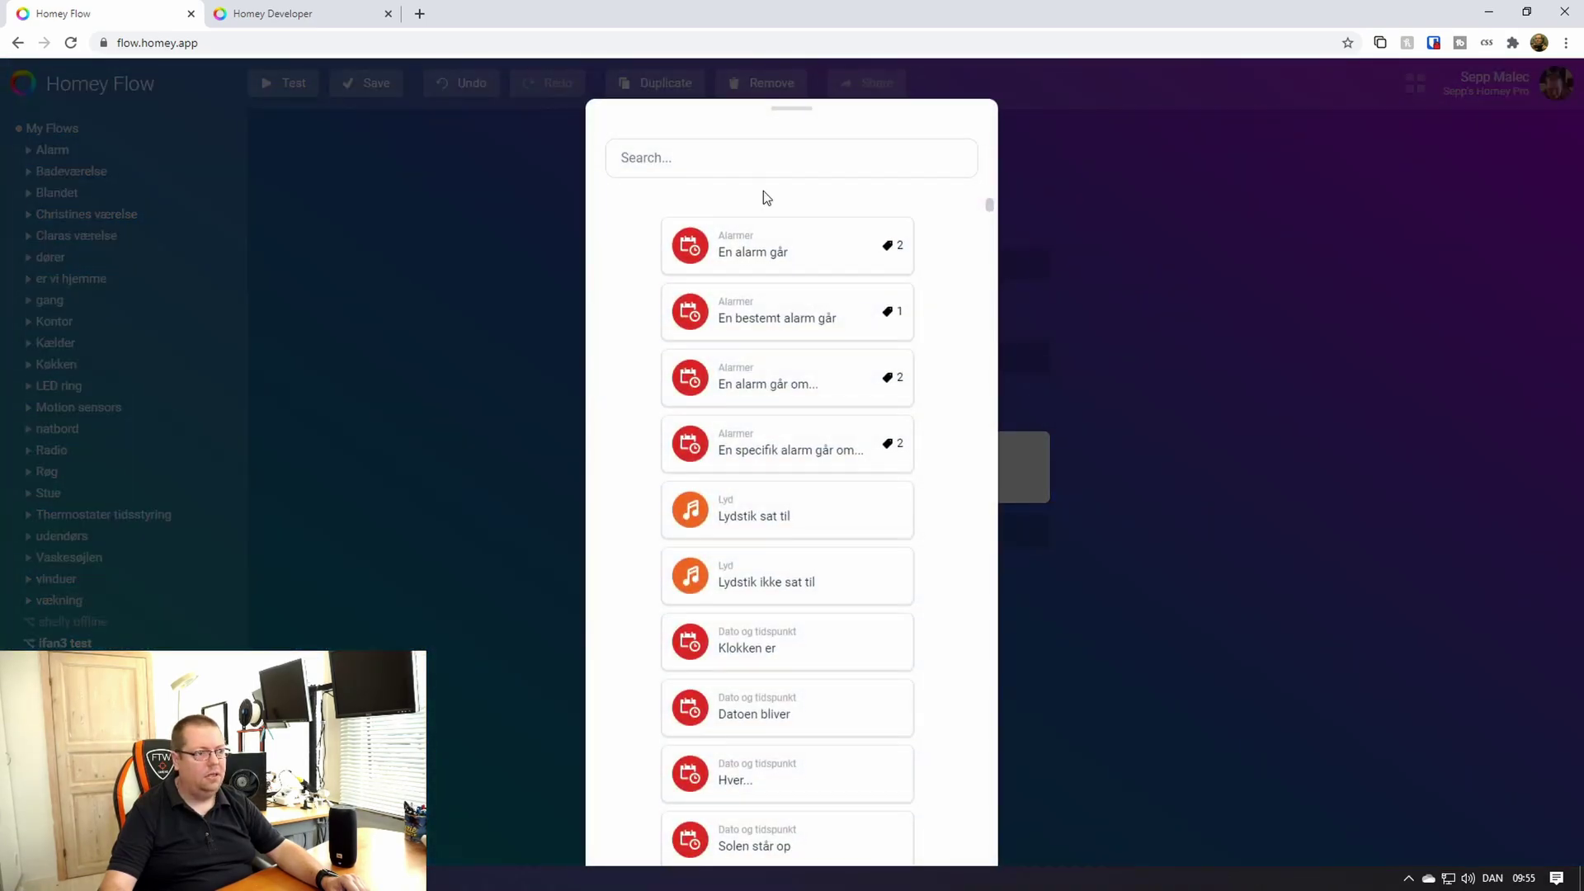
{"action": "type", "text": "blæser"}
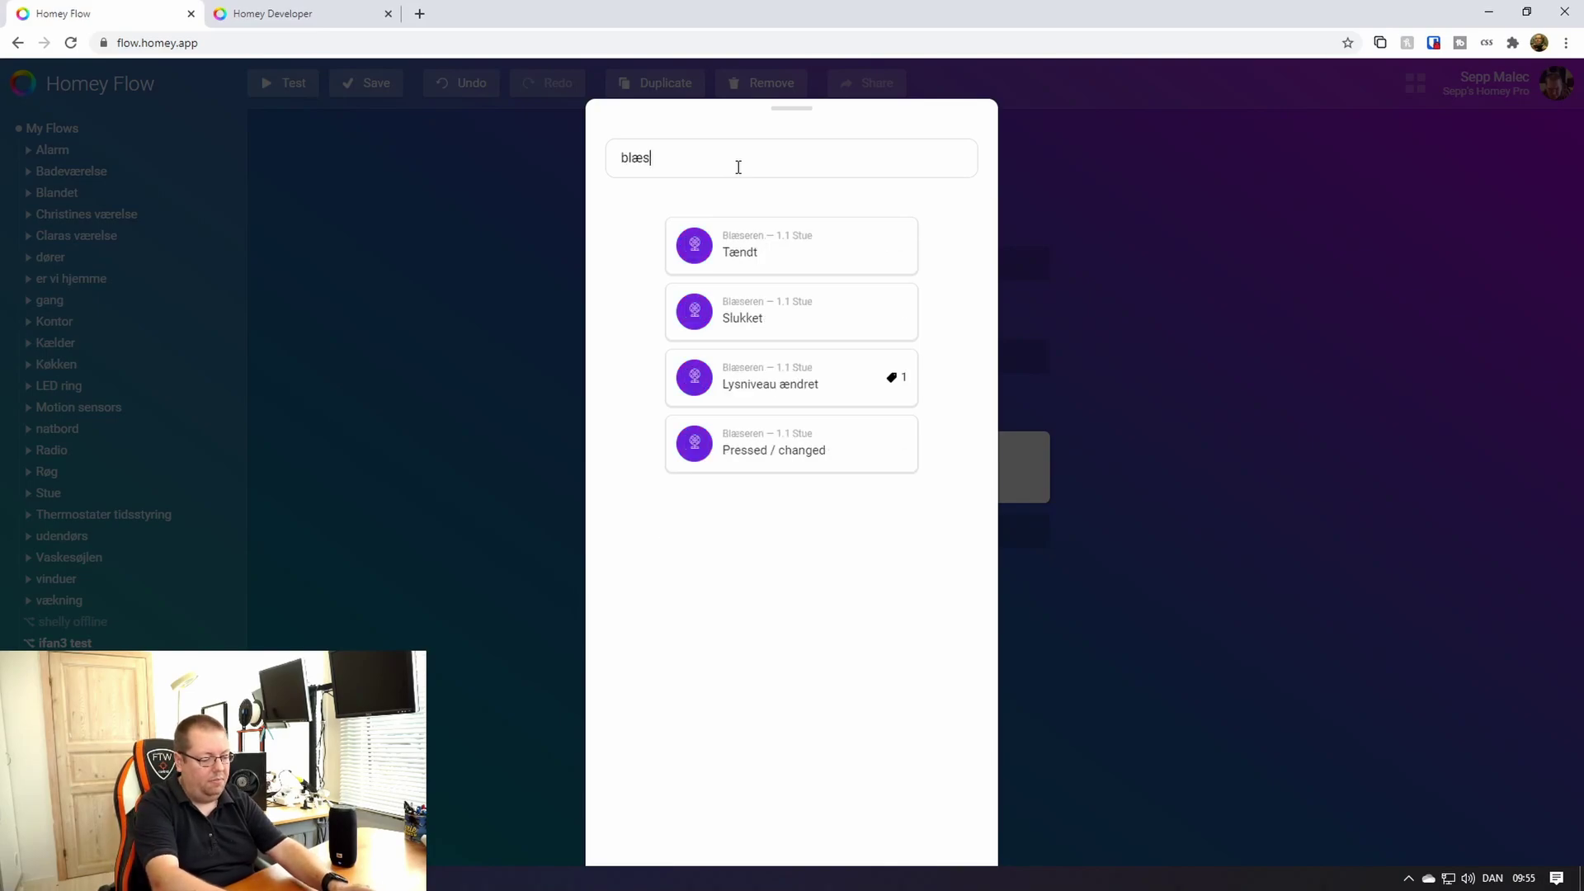
{"action": "left_click", "coordinate": [769, 255]}
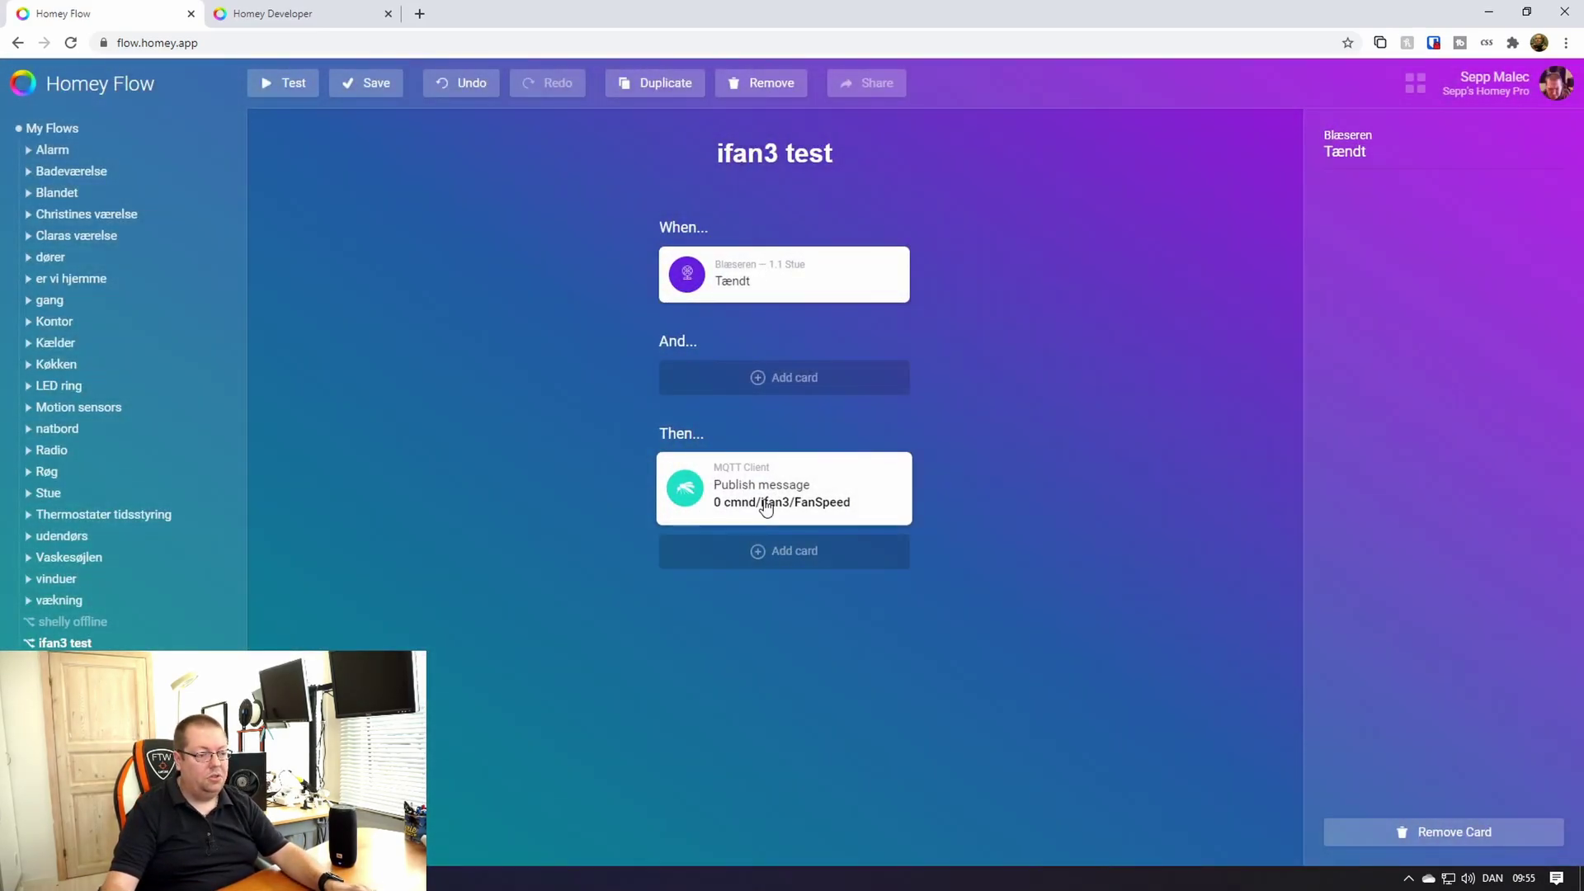
Set the message text of the flow's MQTT Client "Publish message" card to 2
{"action": "left_click", "coordinate": [765, 507]}
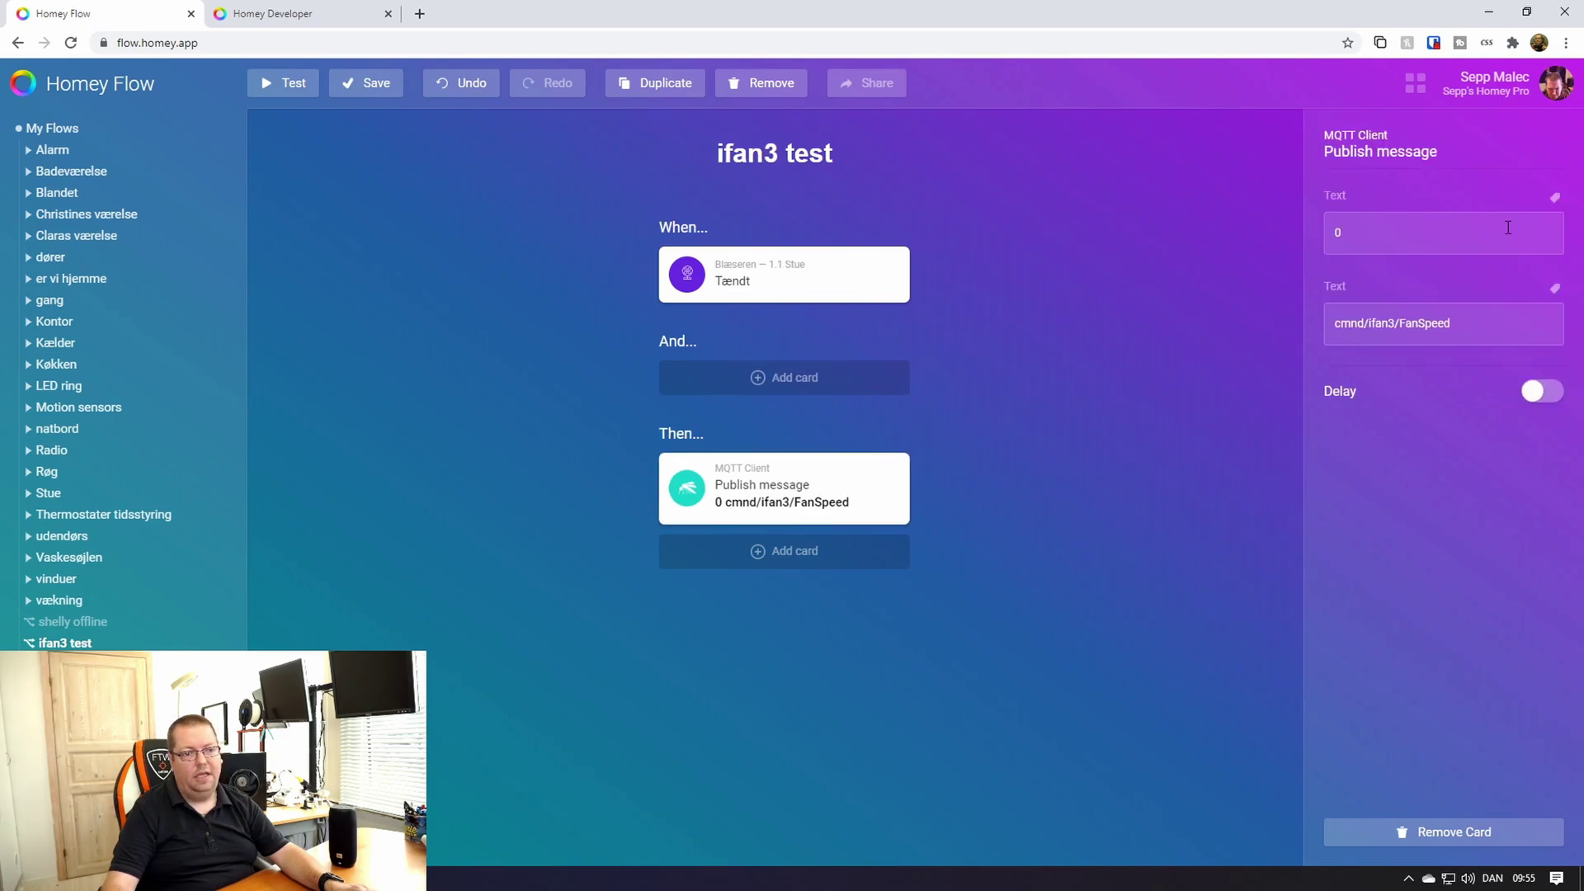
{"action": "left_click", "coordinate": [1381, 229]}
{"action": "left_click", "coordinate": [1233, 234]}
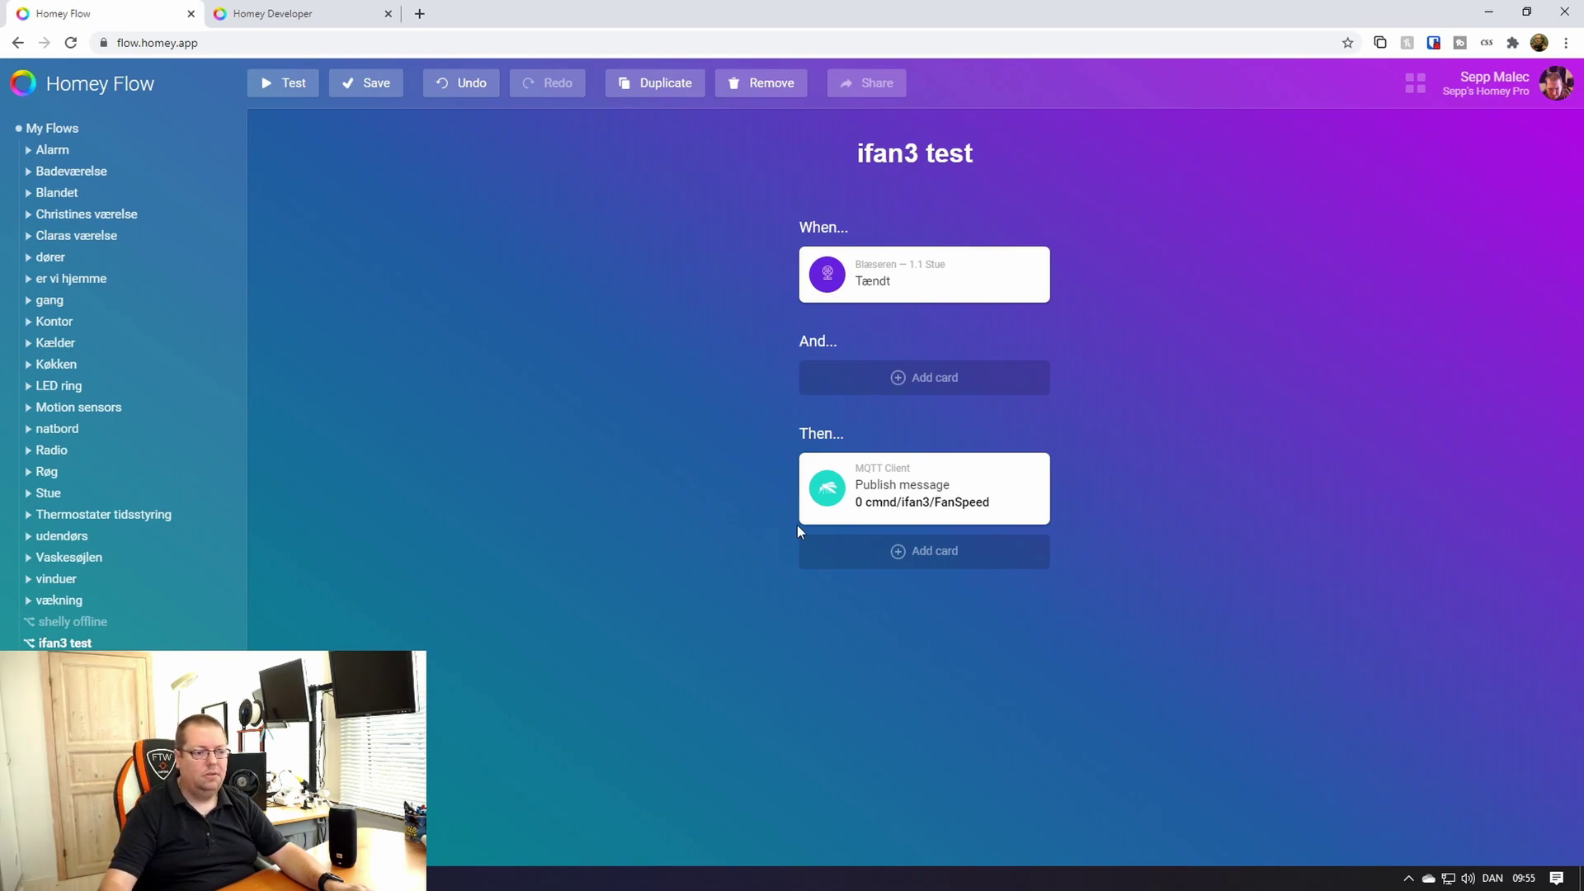
{"action": "left_click", "coordinate": [934, 482]}
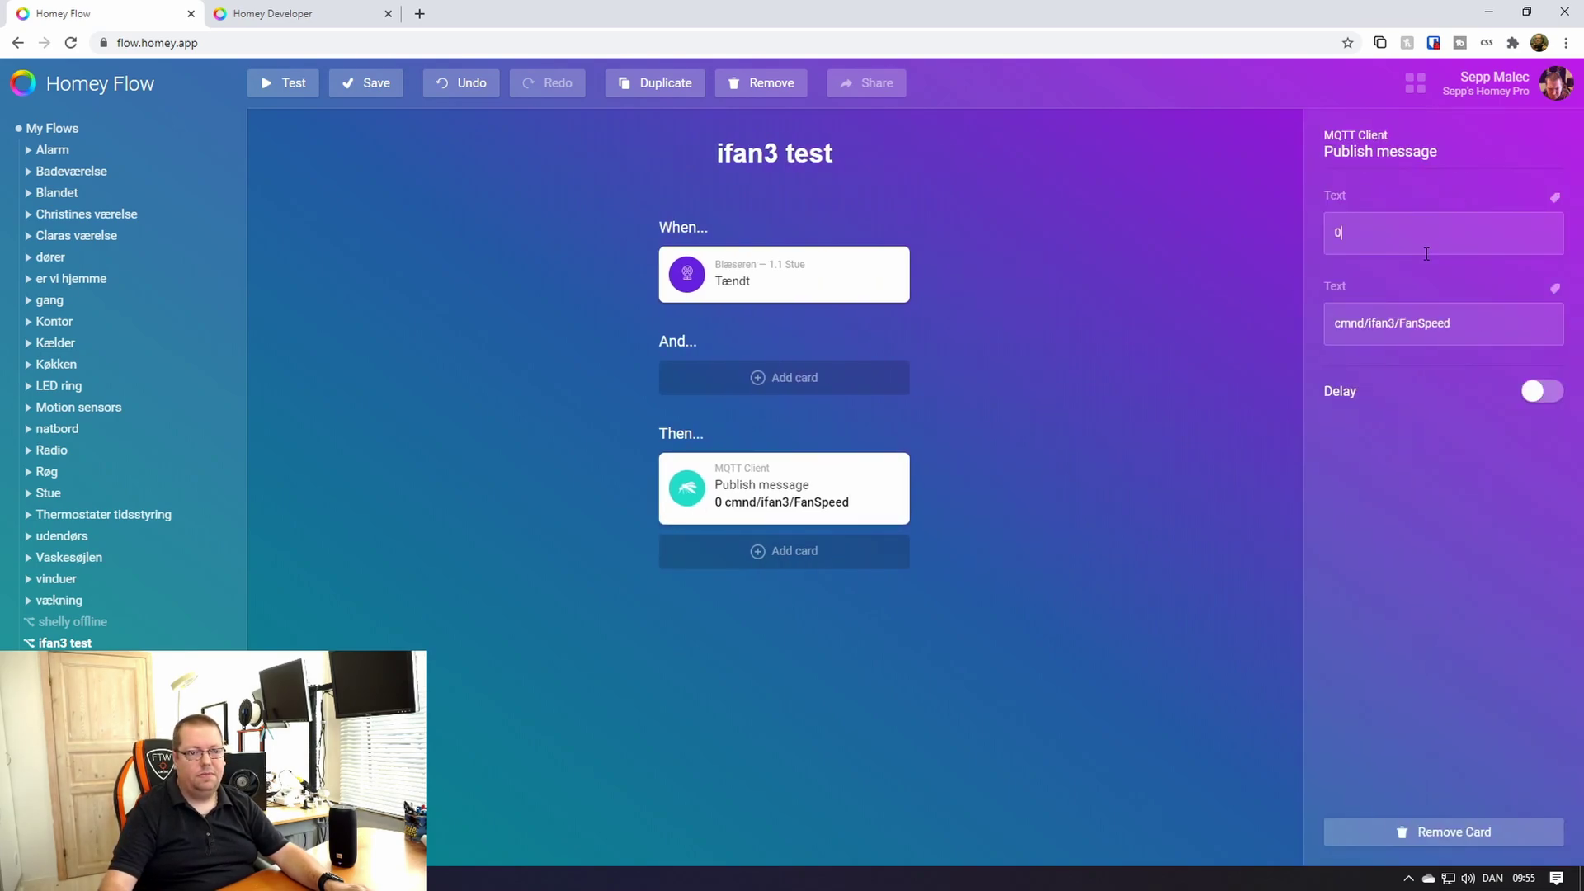
{"action": "key", "text": "BackSpace"}
{"action": "type", "text": "2"}
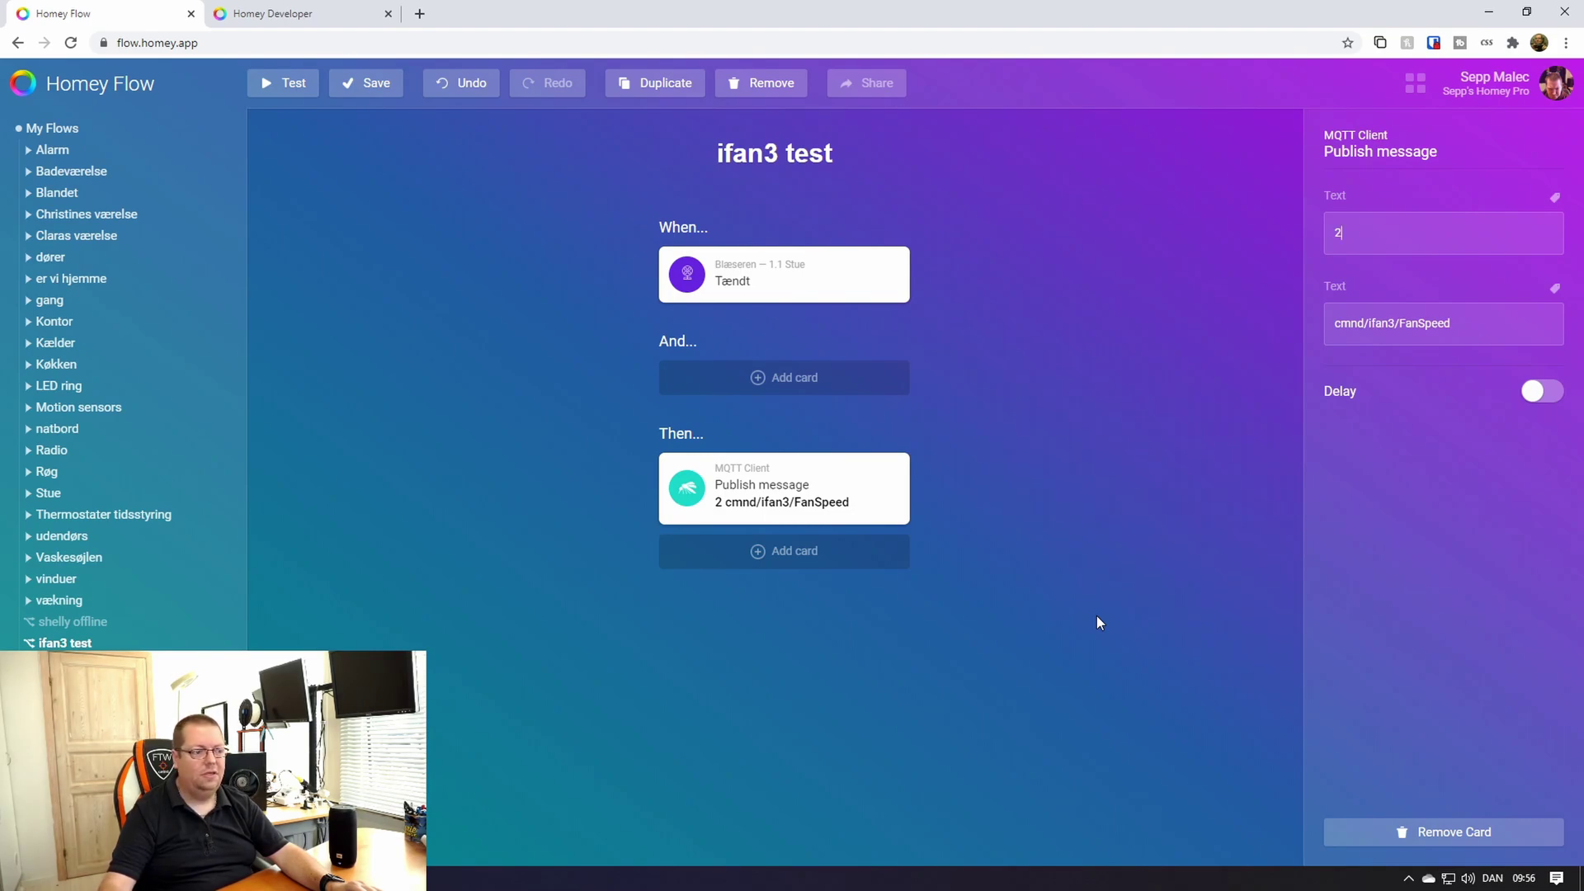
Rename the flow as "ifan3 on" and save it
{"action": "left_click", "coordinate": [826, 163]}
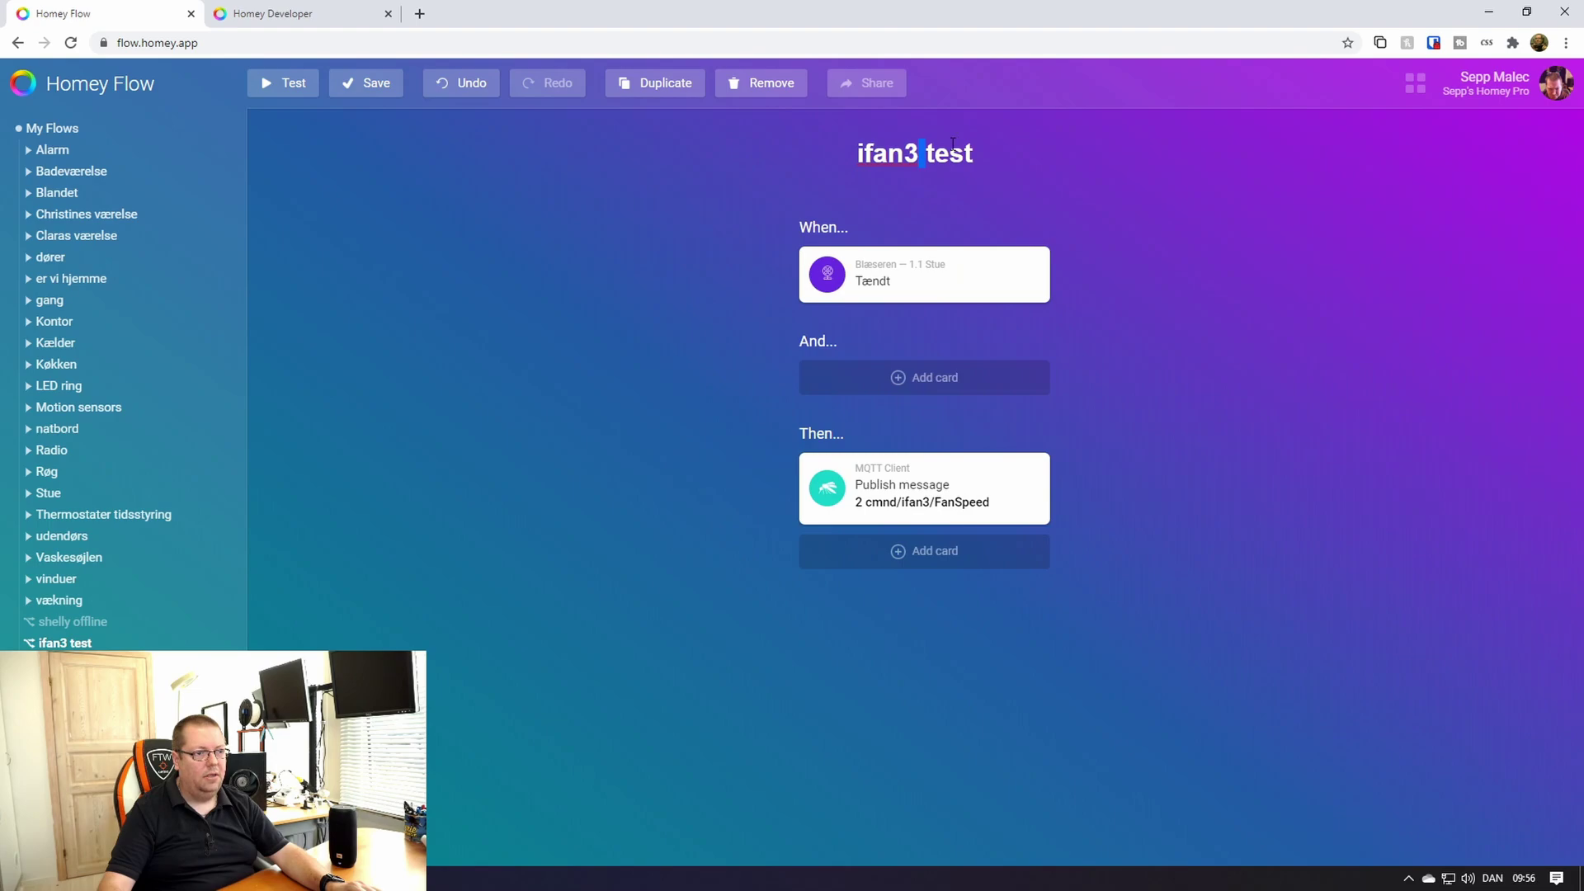
{"action": "left_click", "coordinate": [803, 145]}
{"action": "left_click", "coordinate": [891, 149]}
{"action": "left_click_drag", "start_coordinate": [923, 153], "coordinate": [984, 147]}
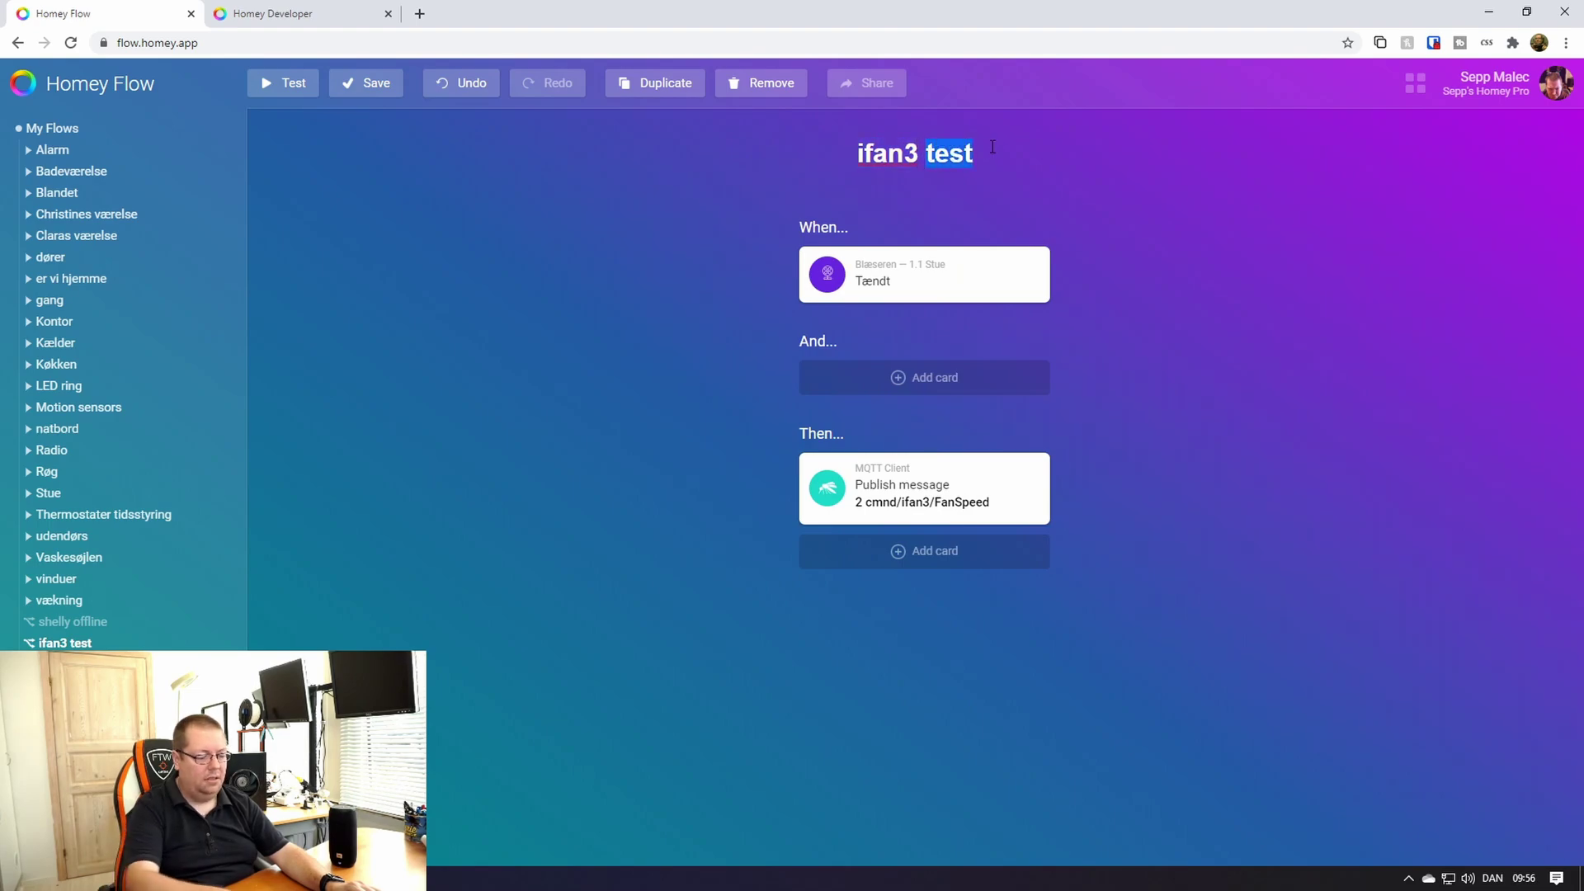
{"action": "type", "text": "on"}
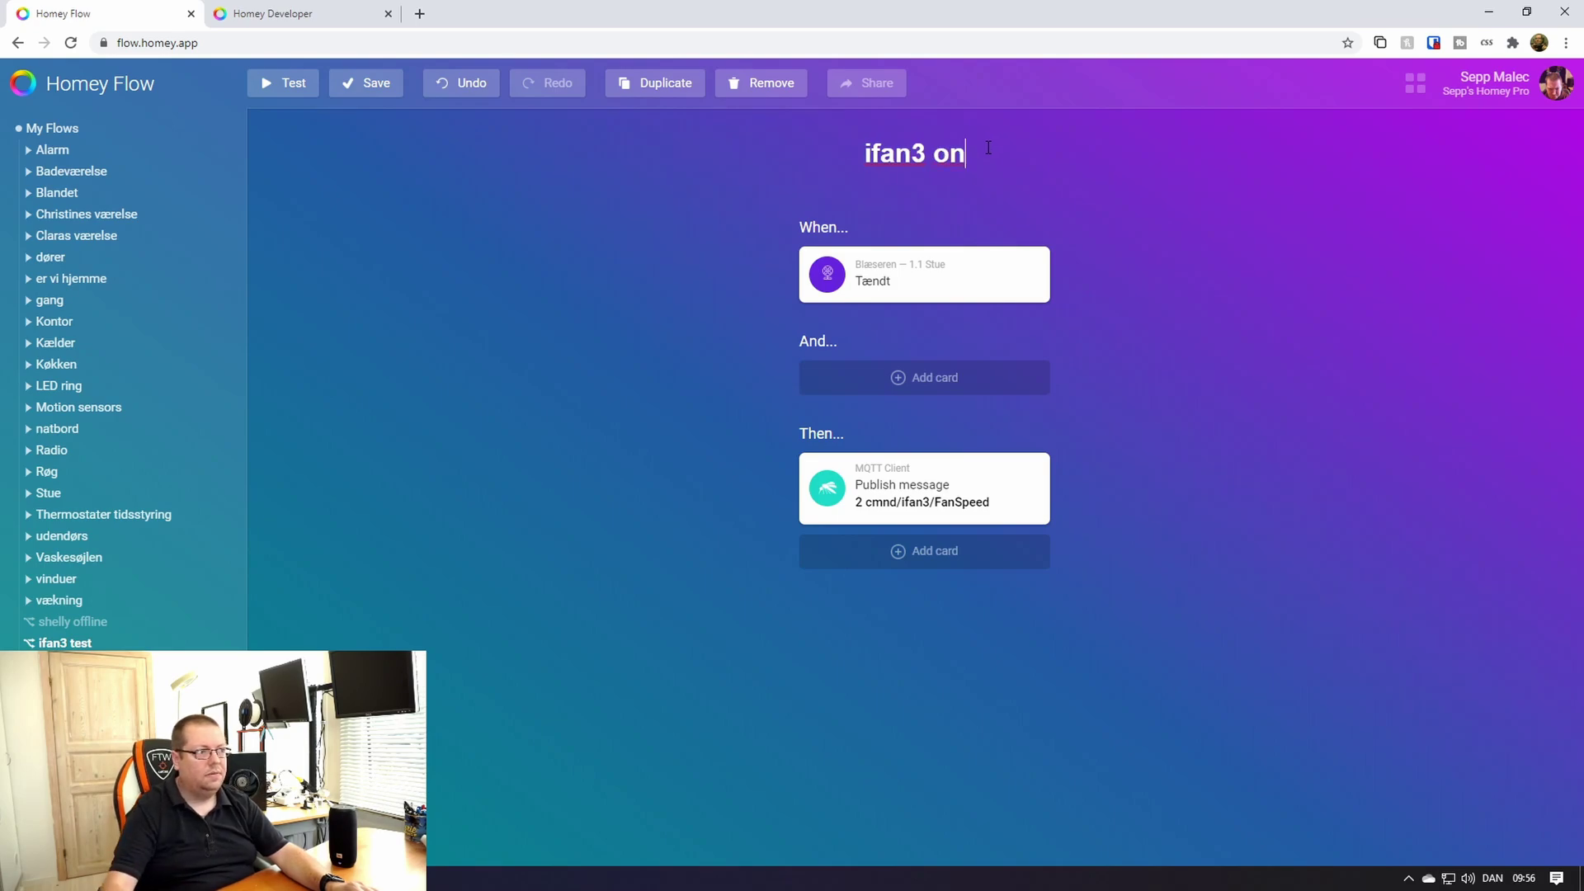
{"action": "left_click", "coordinate": [361, 87]}
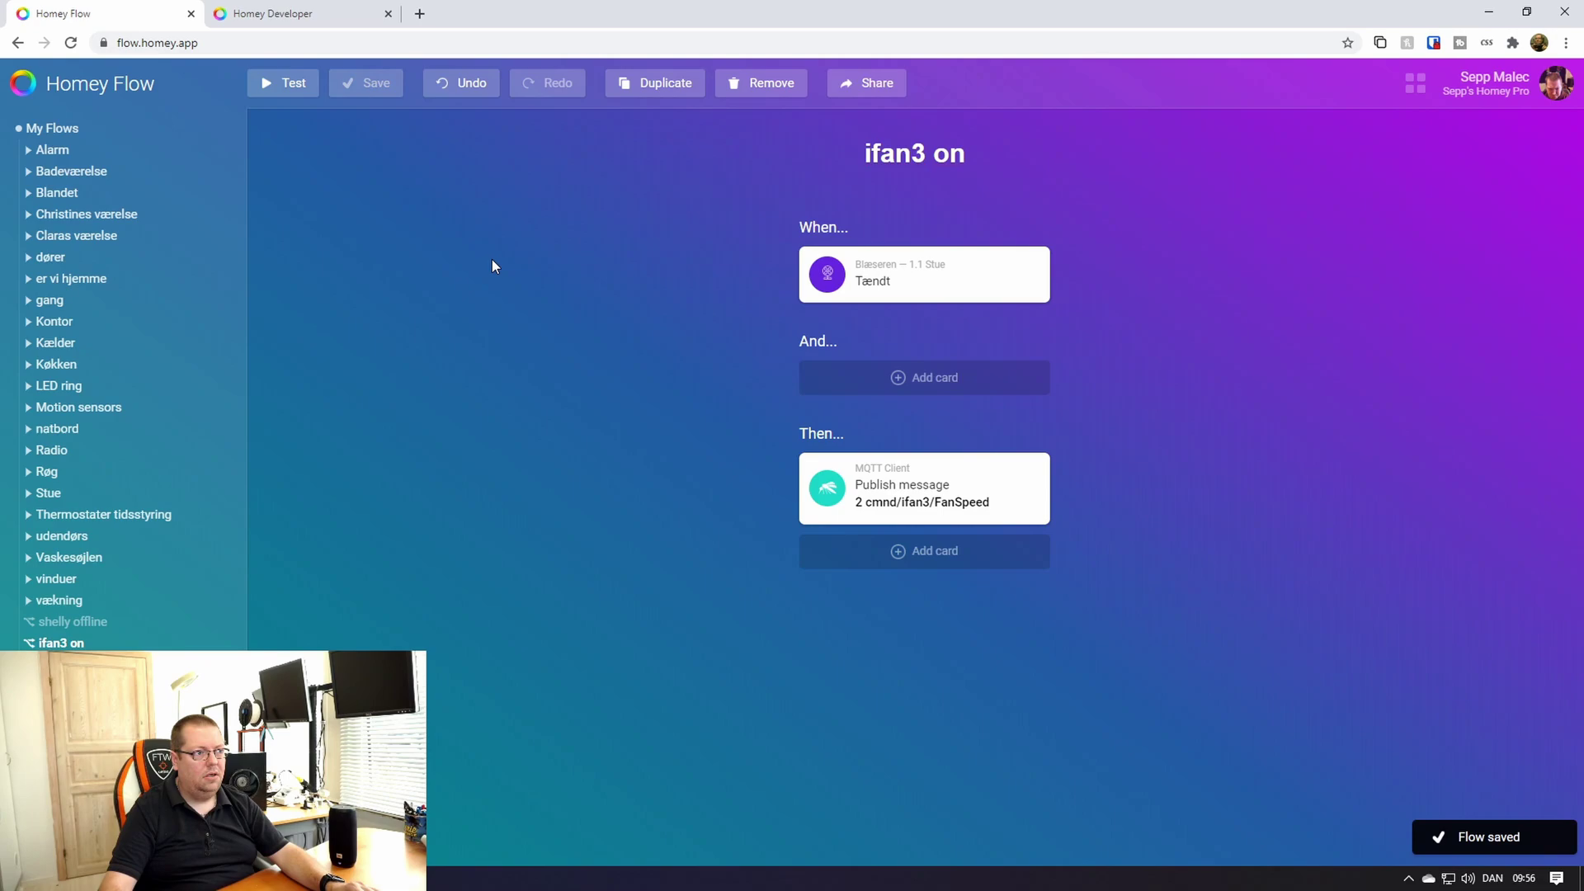
Duplicate the "ifan3 on" flow and name the copy "ifan3 off"
{"action": "left_click", "coordinate": [657, 84]}
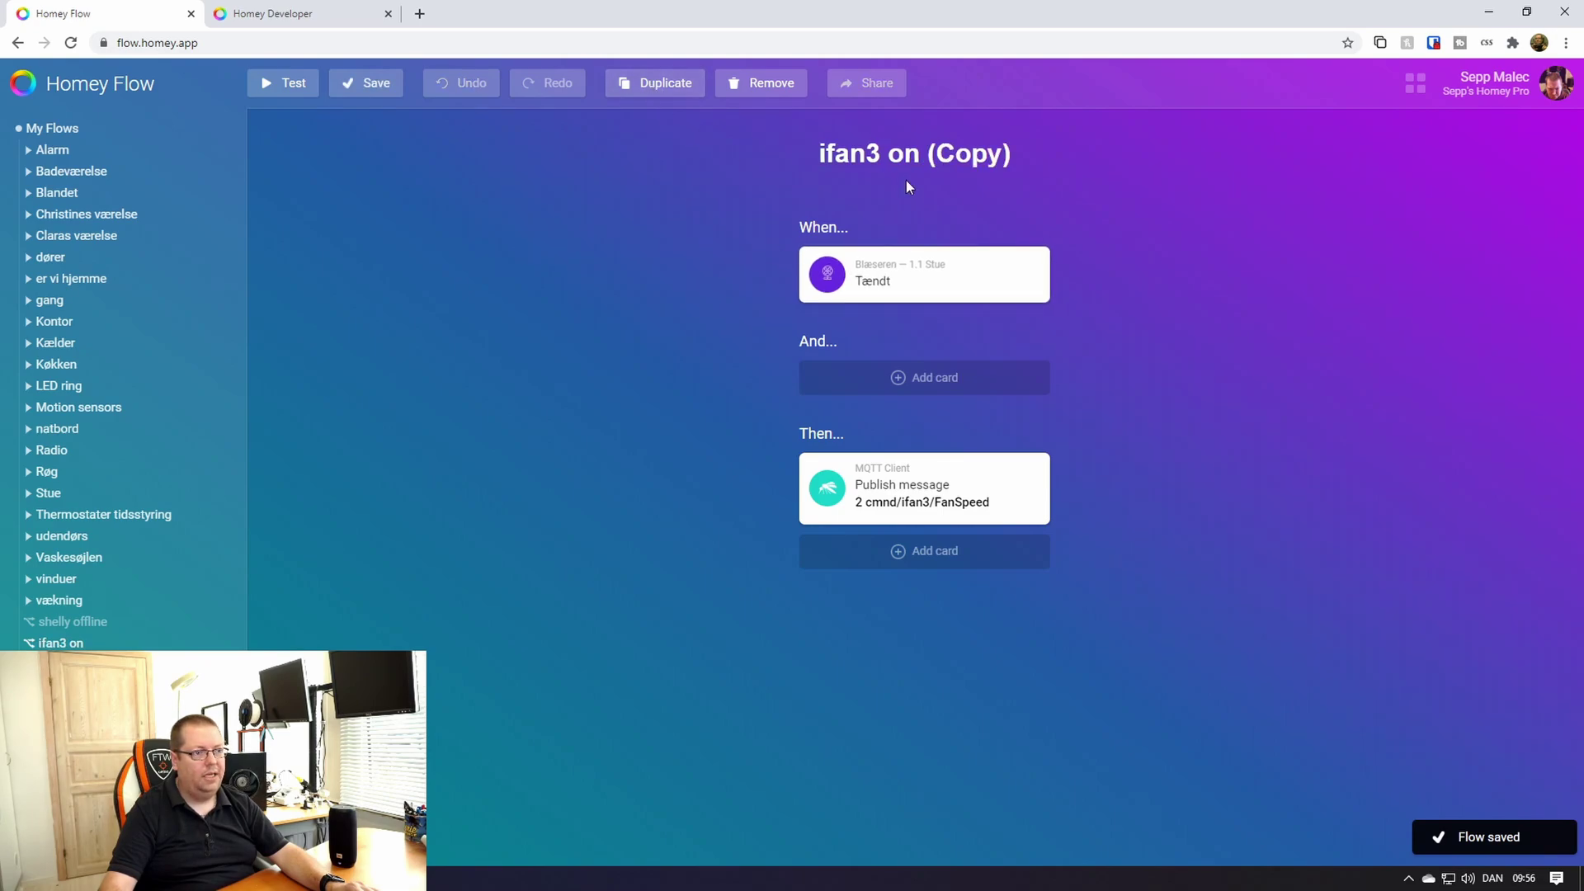
{"action": "left_click_drag", "start_coordinate": [889, 153], "coordinate": [1120, 136]}
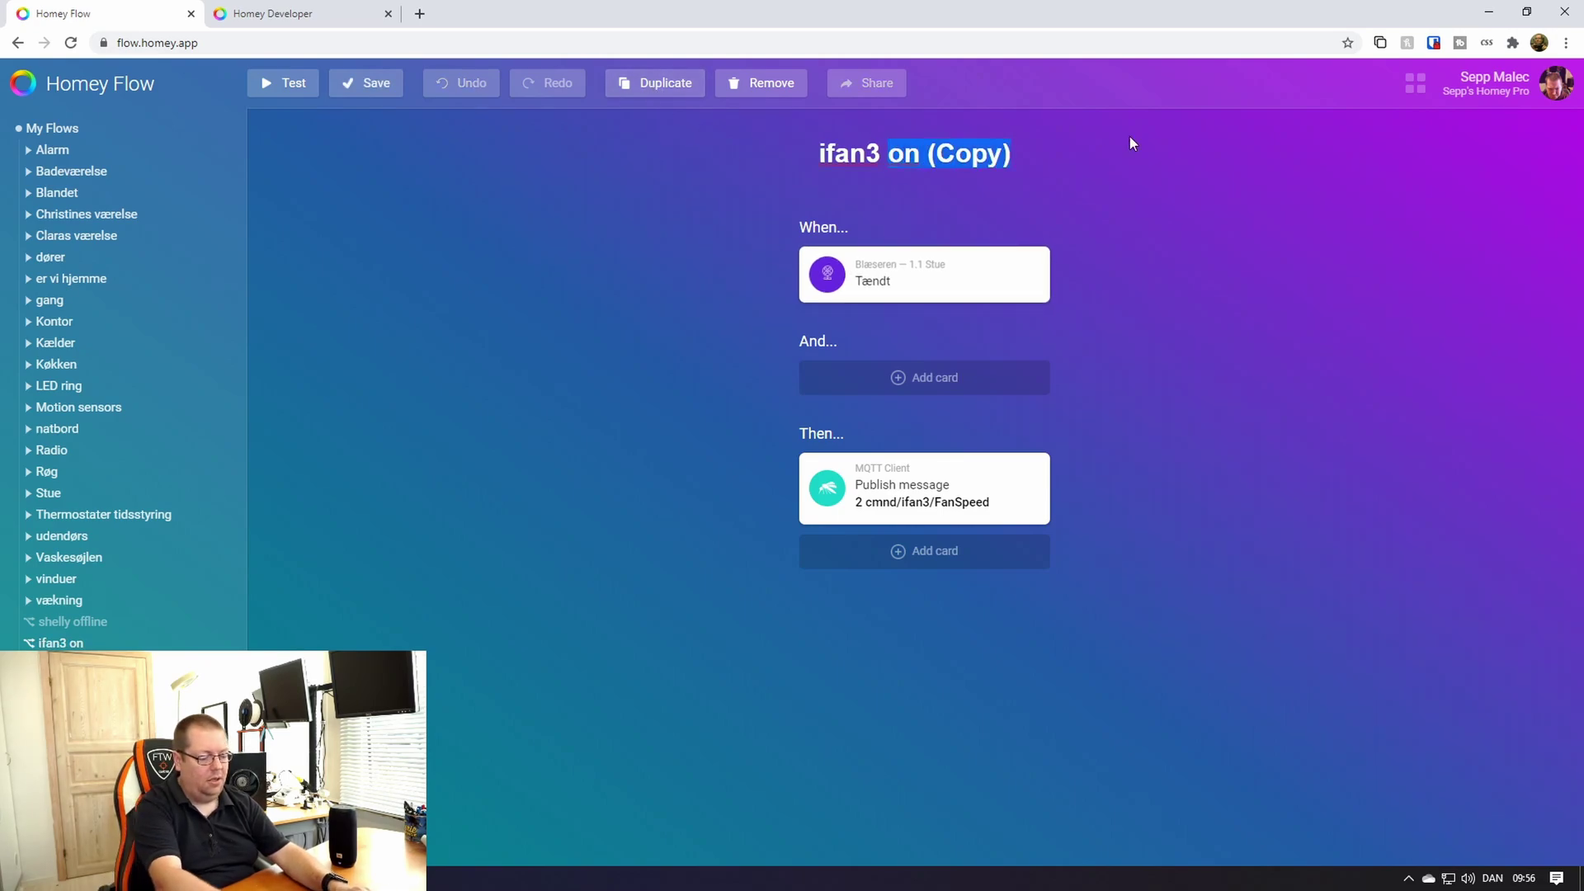
{"action": "type", "text": "off"}
Replace the "Tændt" trigger in the "ifan3 off" flow with the Blæseren "Slukket" card
{"action": "left_click", "coordinate": [897, 278]}
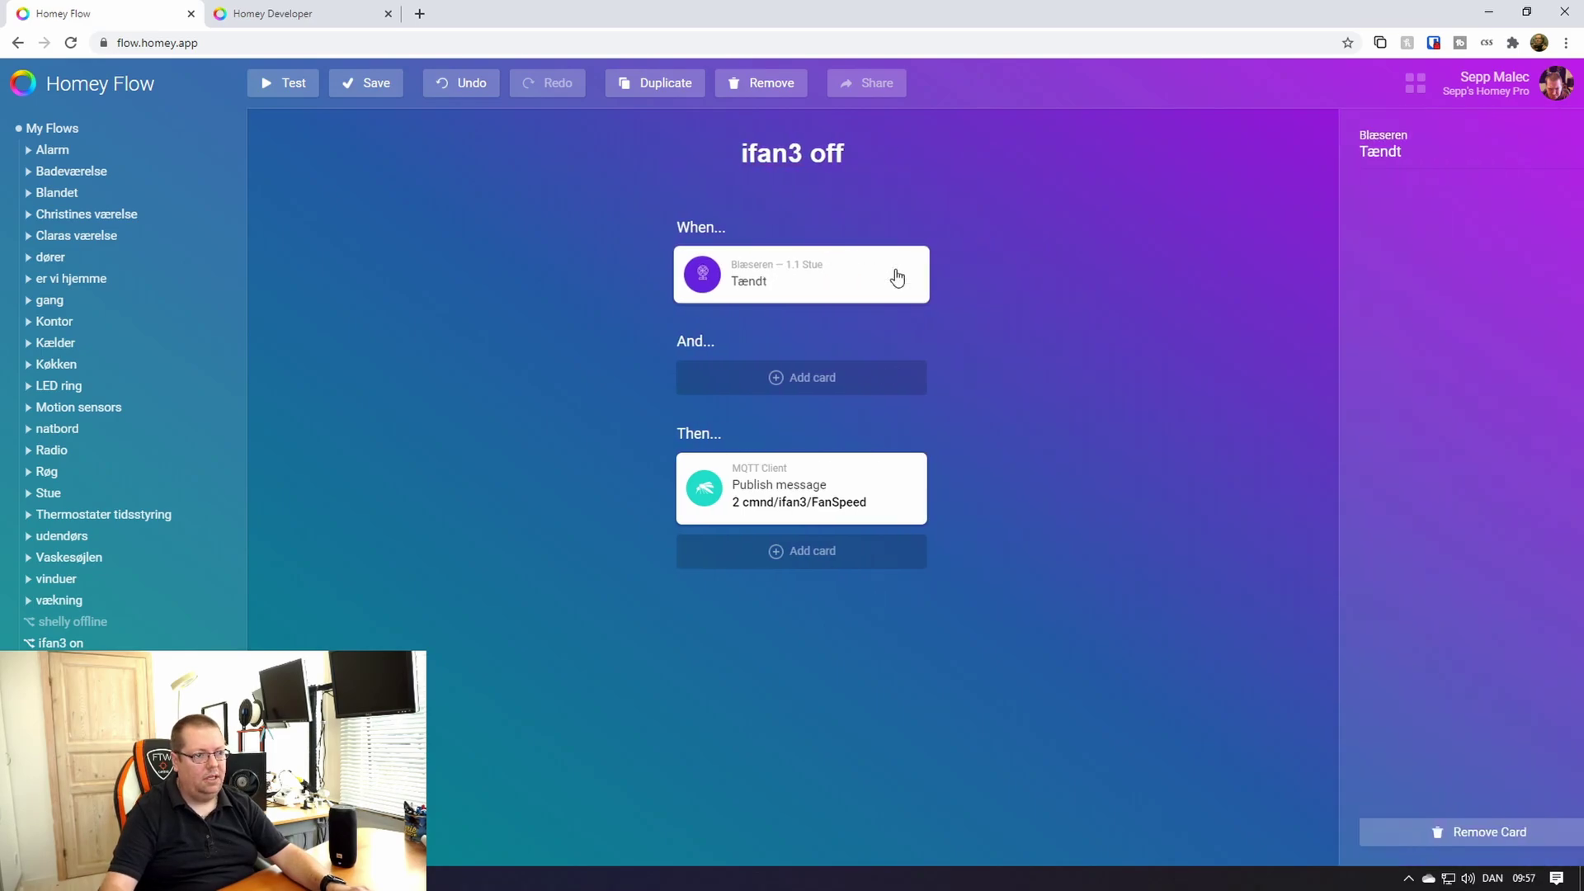
{"action": "left_click", "coordinate": [1477, 831]}
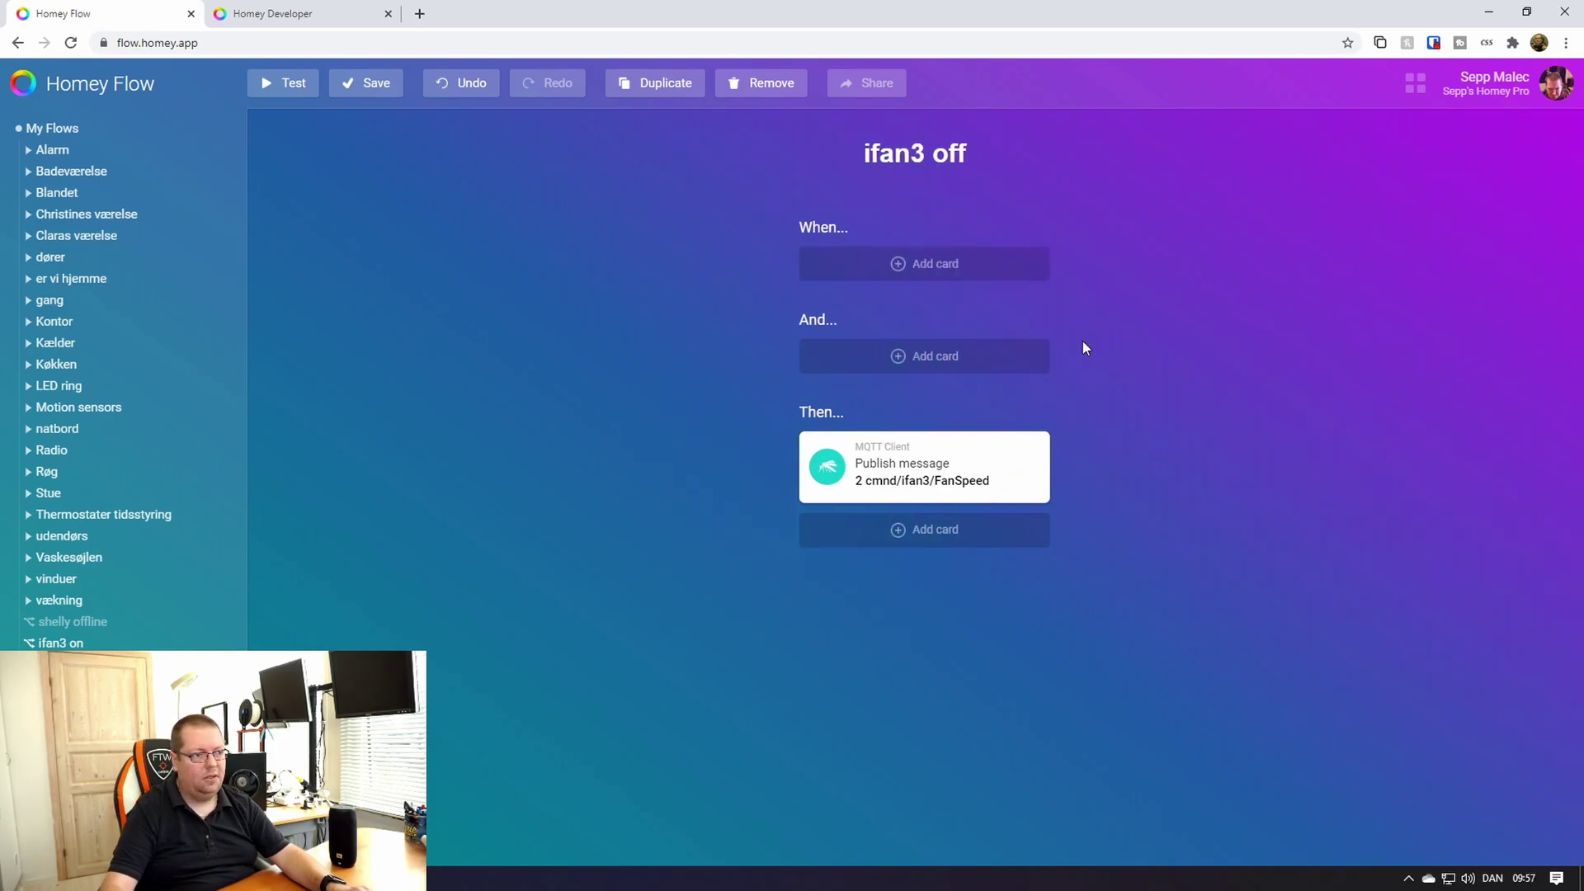
{"action": "left_click", "coordinate": [889, 264]}
{"action": "left_click", "coordinate": [767, 323]}
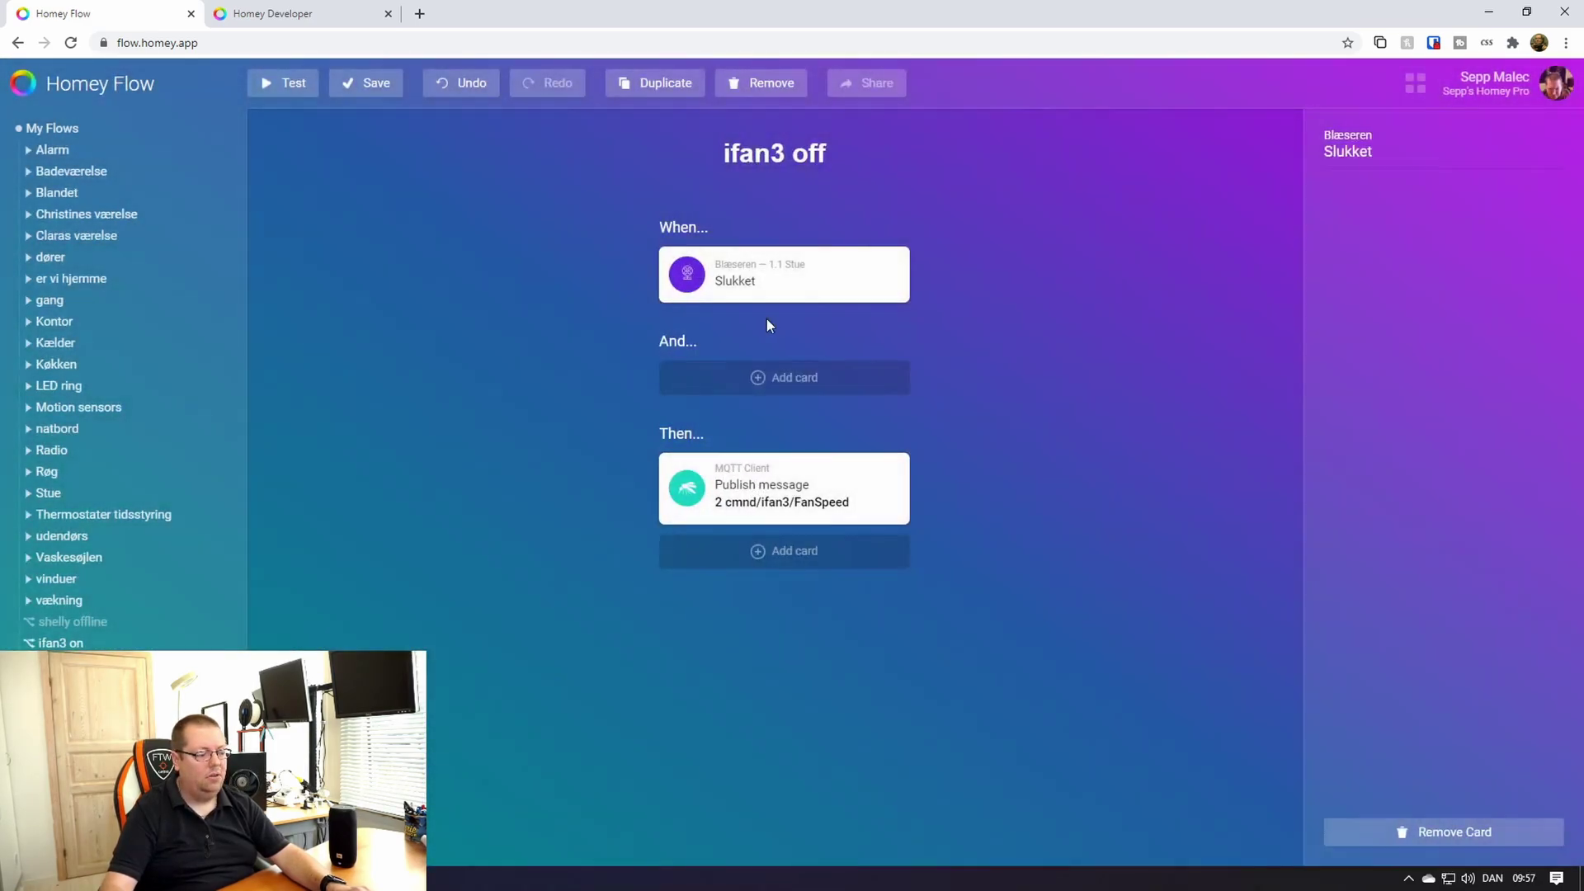
Set the MQTT message text in the "ifan3 off" flow to 0 and save the flow
{"action": "left_click", "coordinate": [767, 496]}
{"action": "left_click", "coordinate": [1361, 227]}
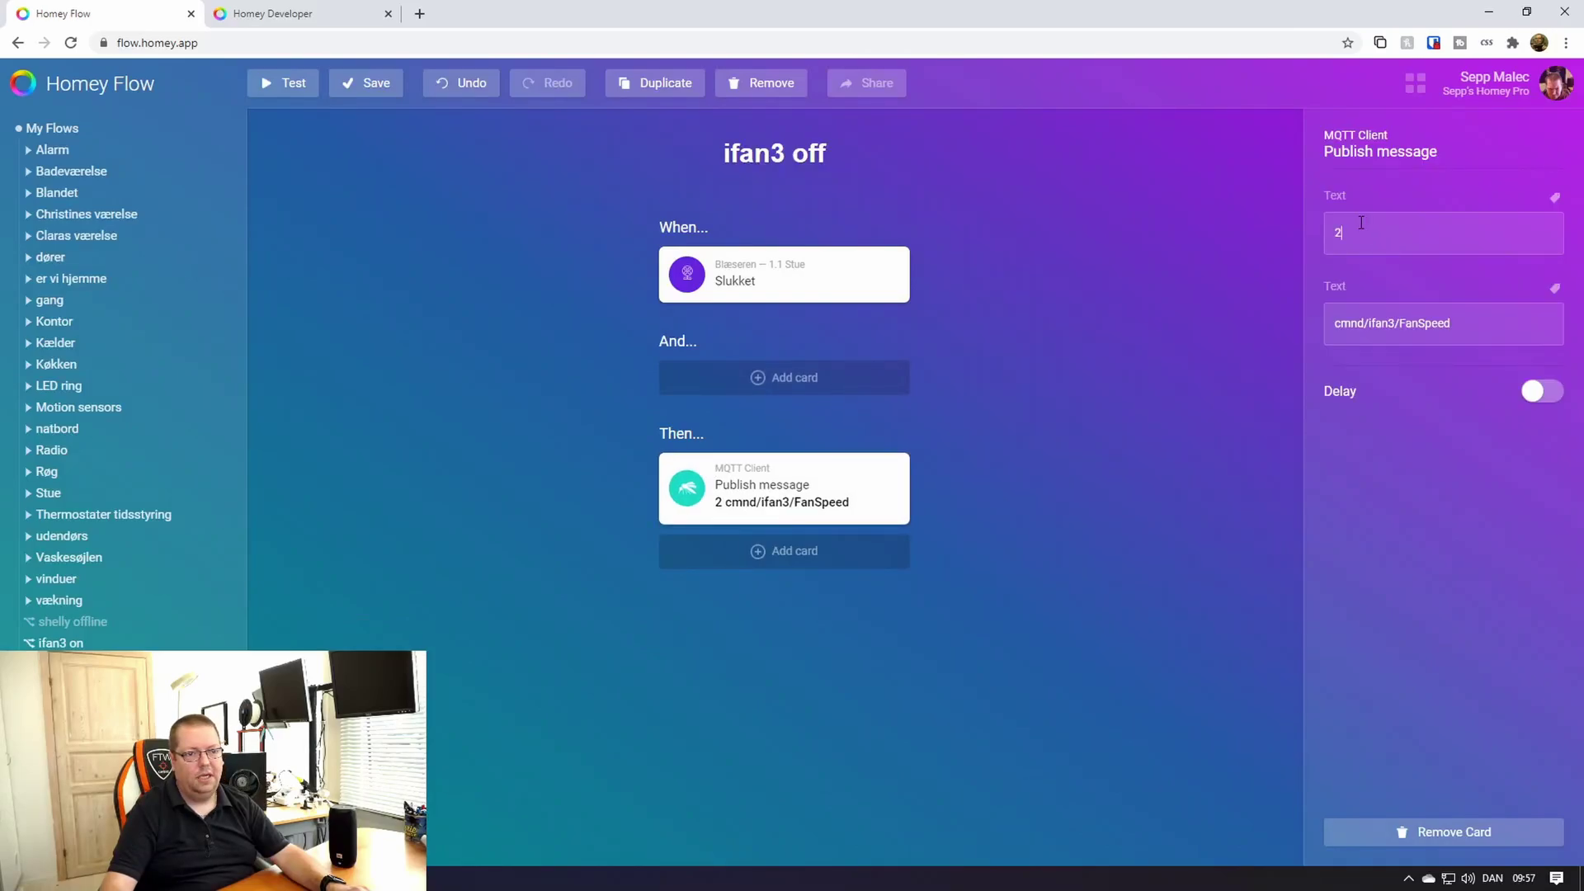
{"action": "key", "text": "BackSpace"}
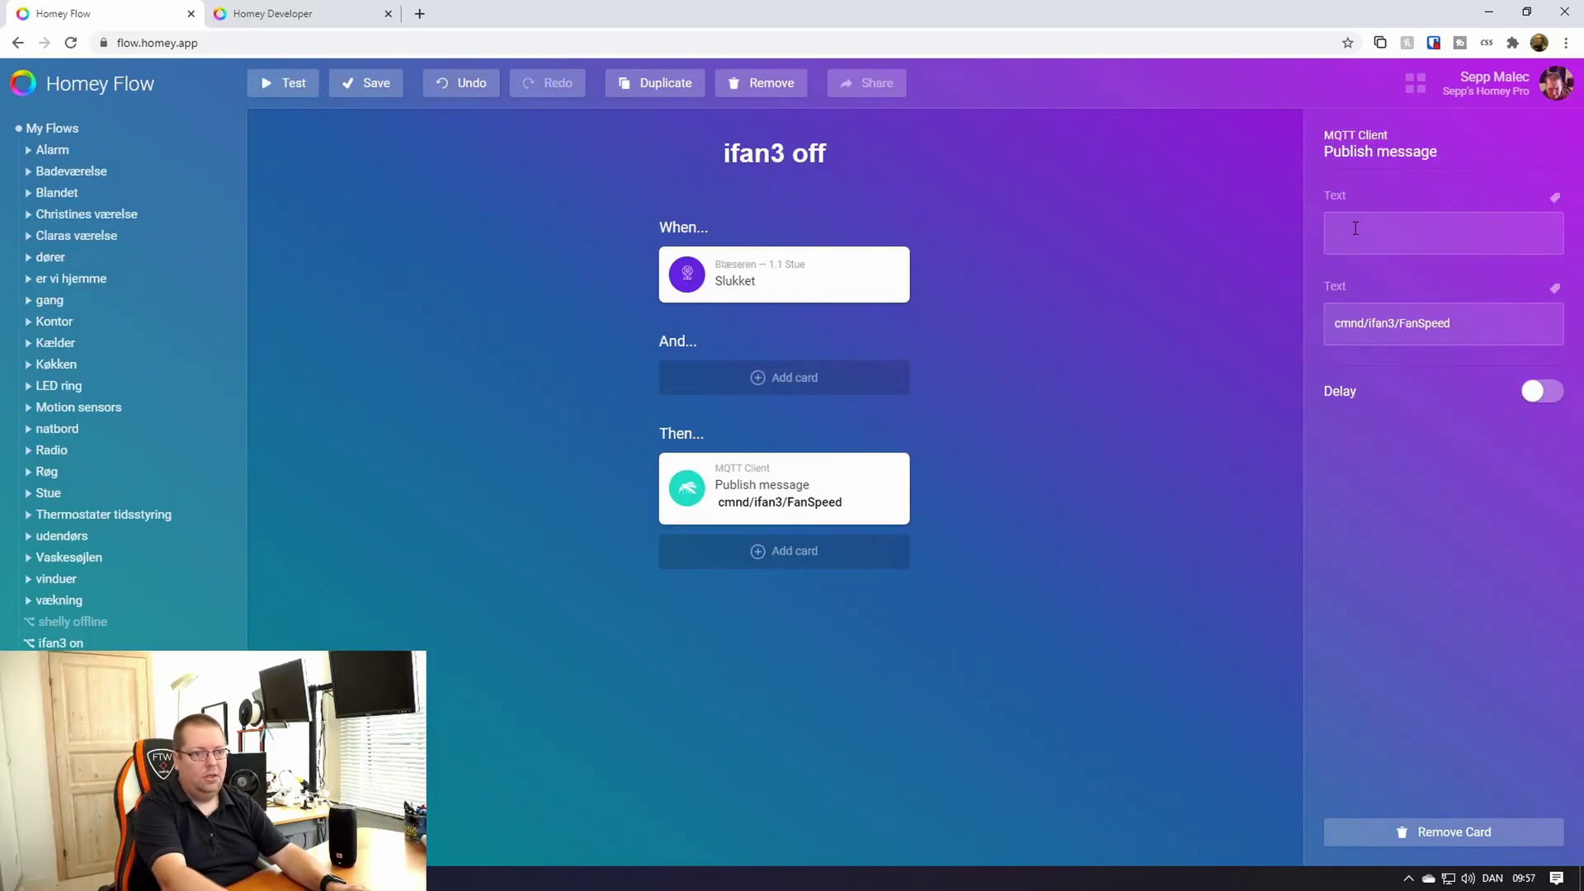
{"action": "type", "text": "0"}
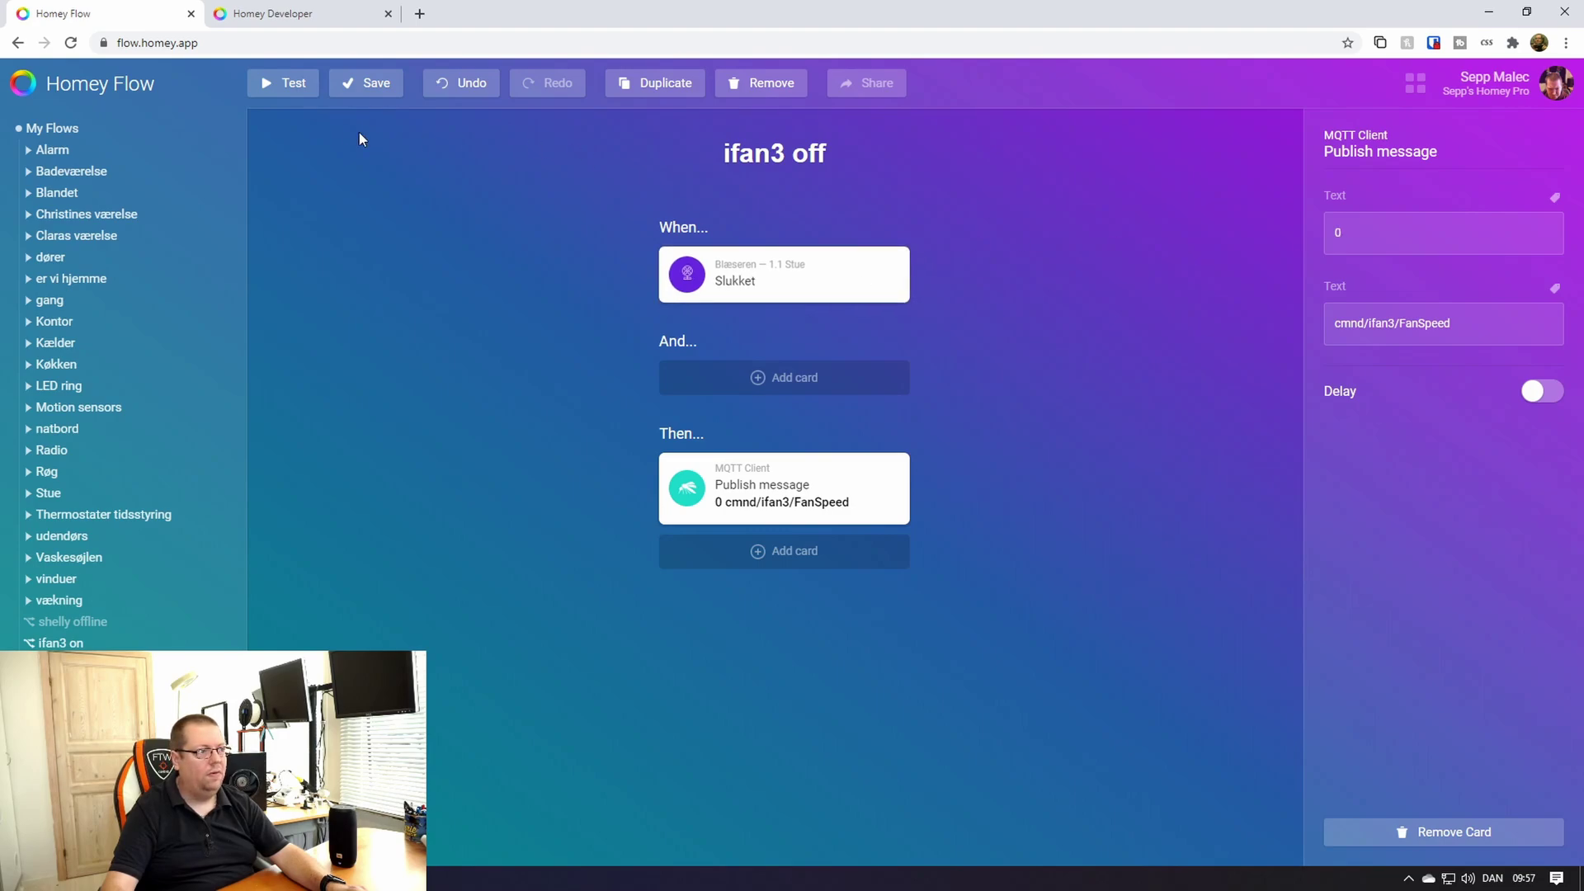
{"action": "left_click", "coordinate": [357, 85]}
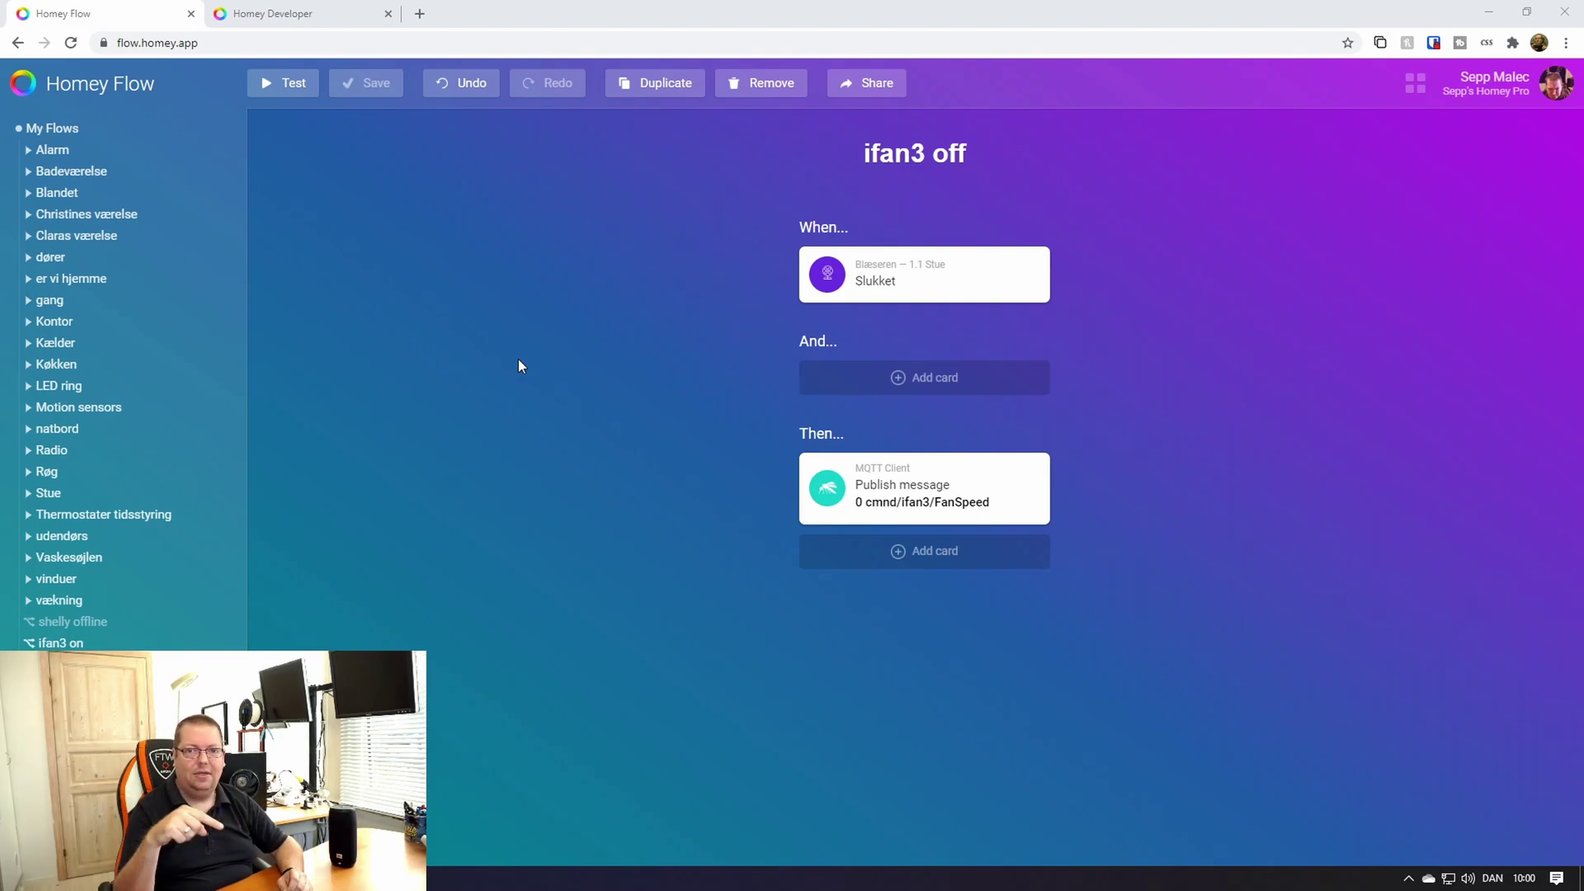
Duplicate the "ifan3 off" flow and name the copy "ifan3 0"
{"action": "left_click", "coordinate": [677, 80]}
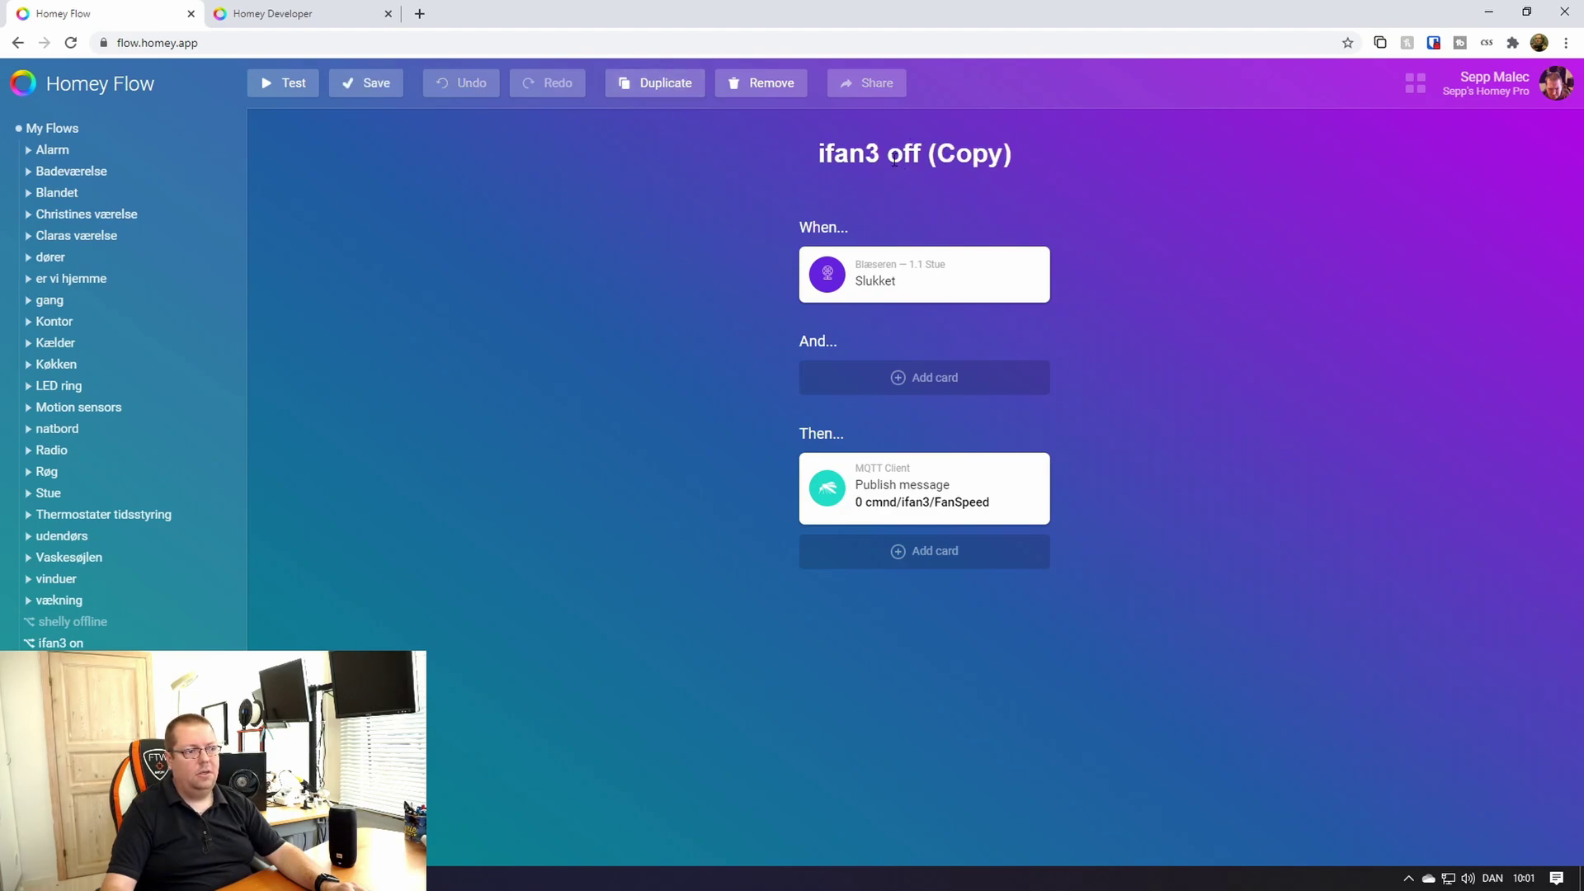
{"action": "left_click_drag", "start_coordinate": [888, 153], "coordinate": [1012, 156]}
{"action": "type", "text": "0"}
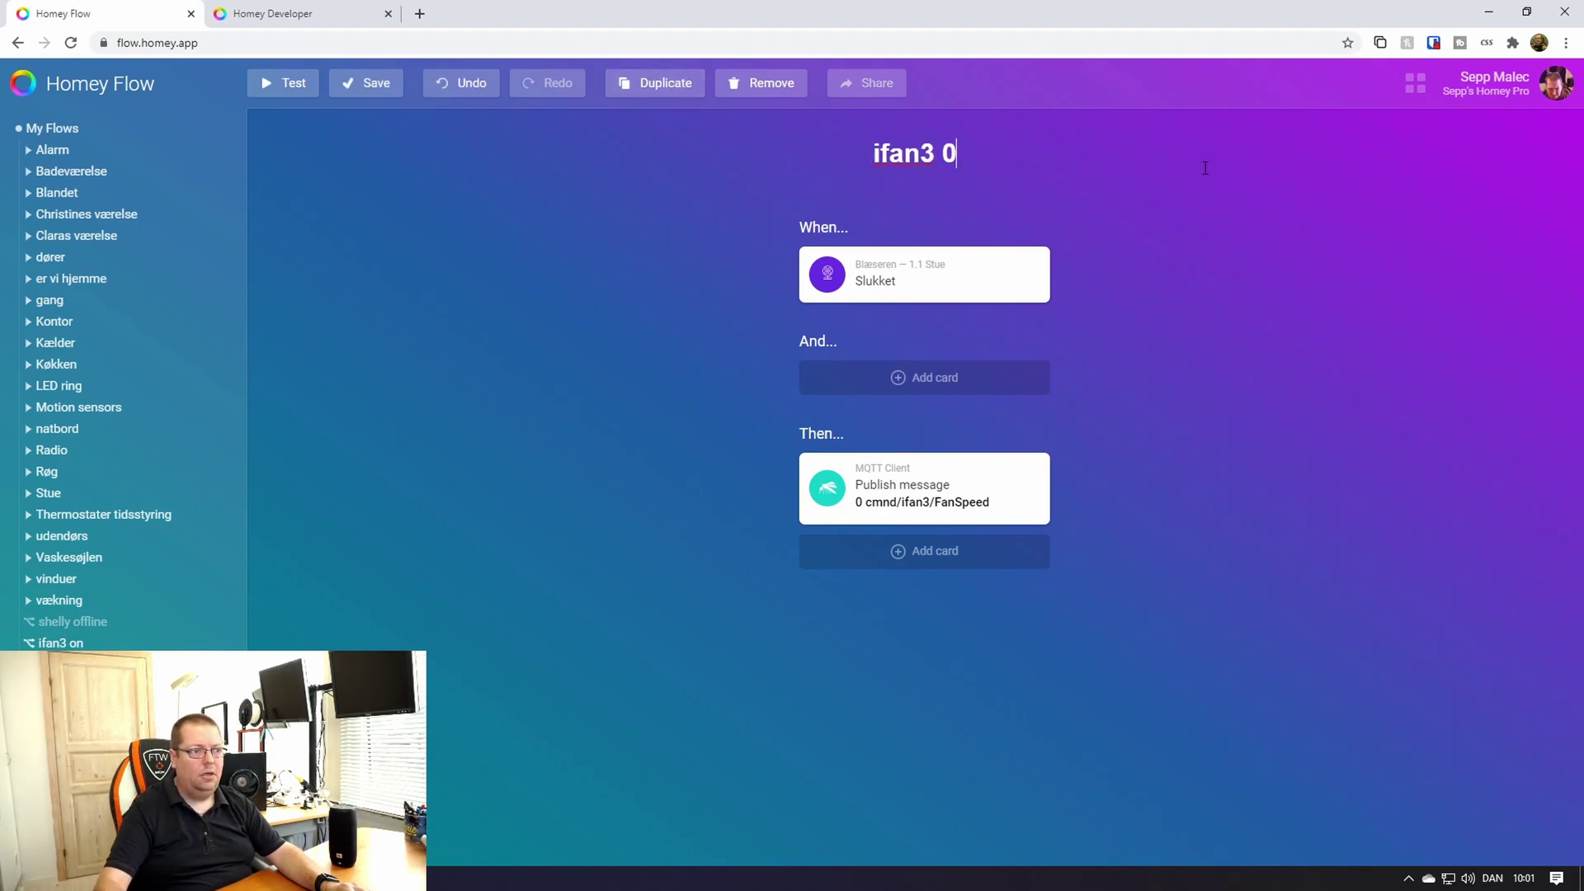
Replace the "Slukket" trigger in the "ifan3 0" flow with the Blæseren "Lysniveau ændret" card
{"action": "left_click", "coordinate": [946, 279]}
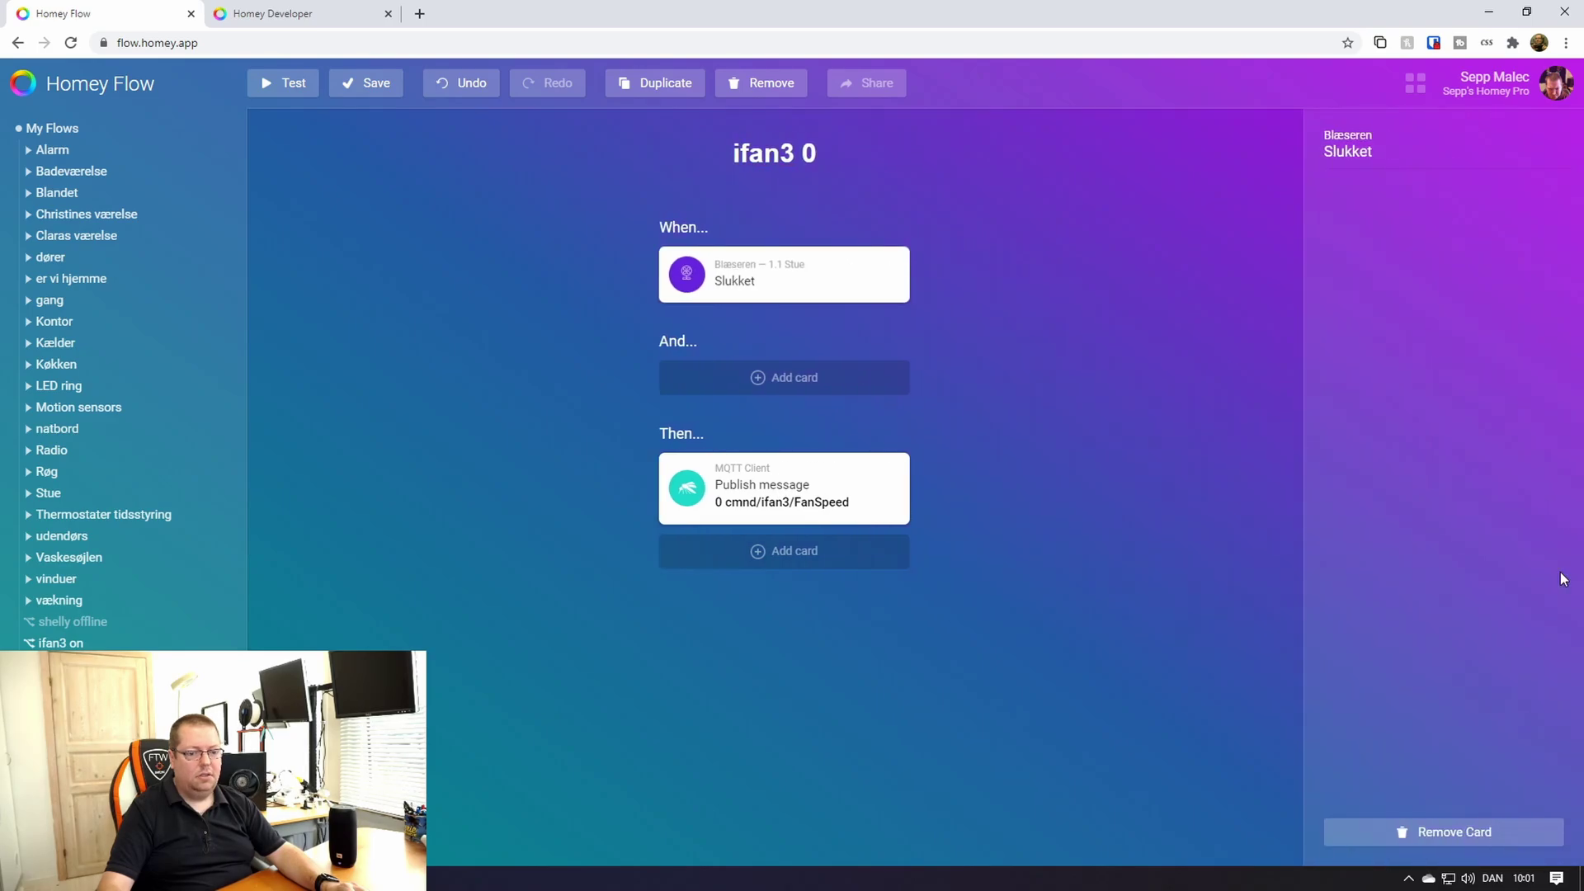
{"action": "left_click", "coordinate": [1546, 833]}
{"action": "left_click", "coordinate": [919, 265]}
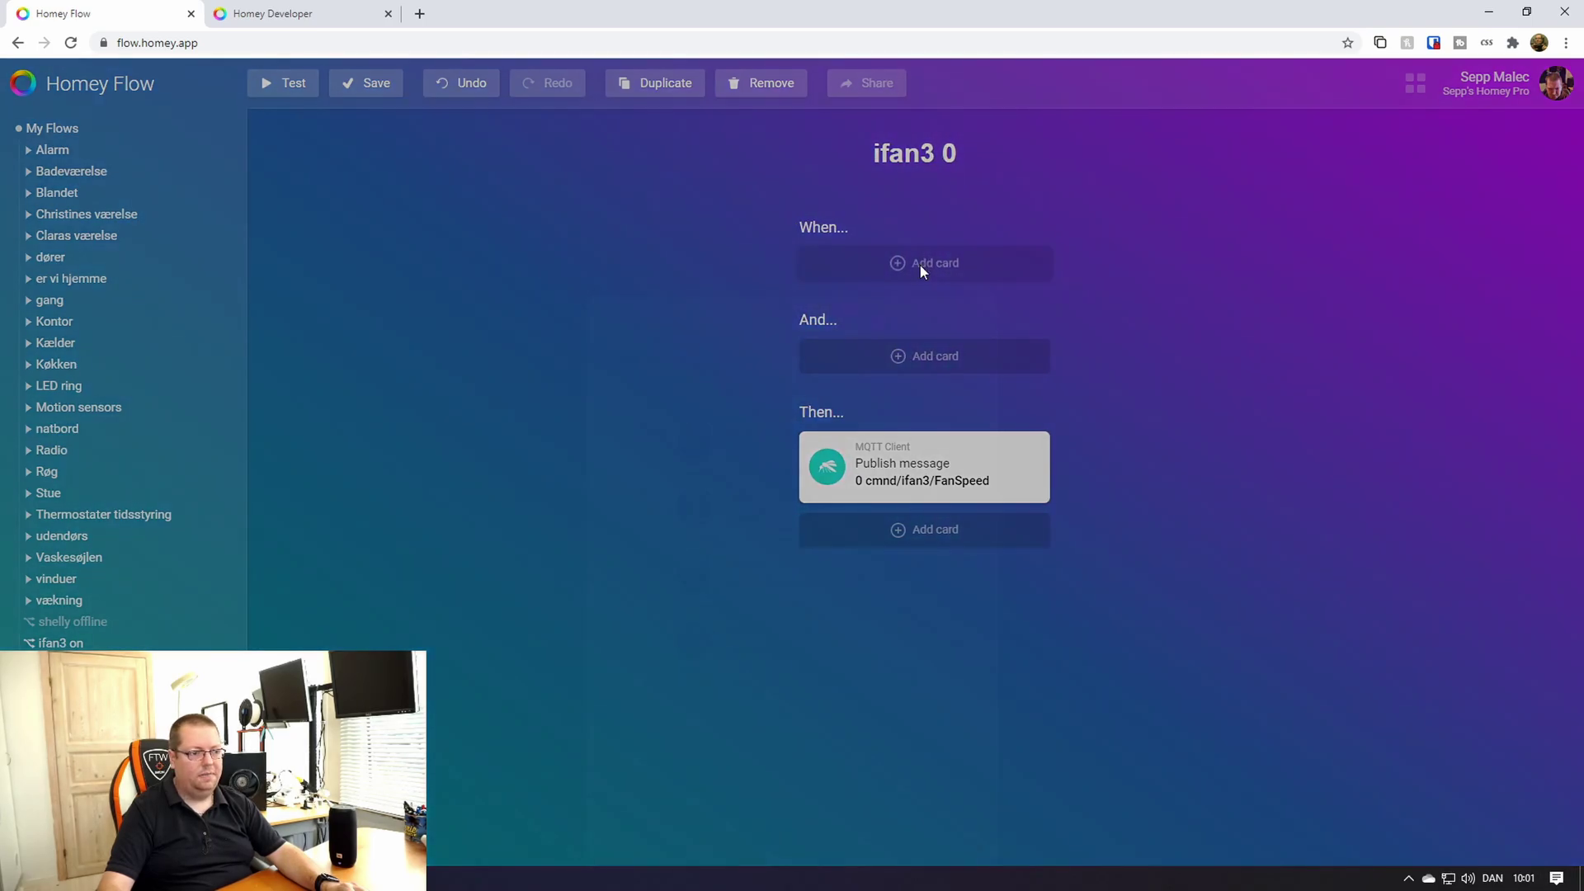
{"action": "left_click", "coordinate": [800, 376]}
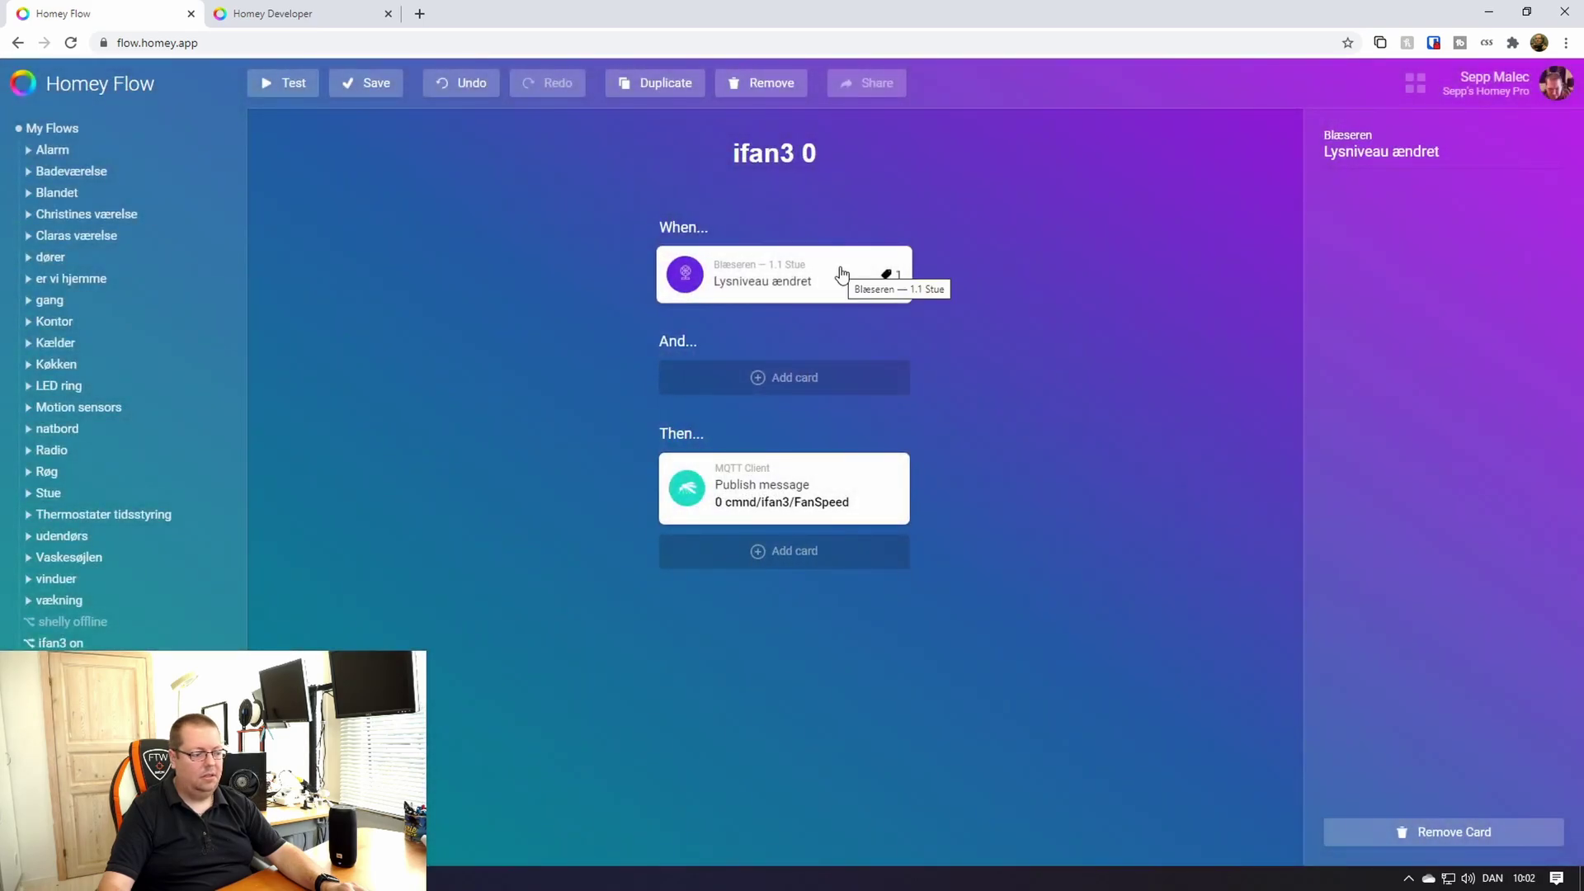
Search the And cards for "logi" and add the Logik "er mindre end" condition
{"action": "left_click", "coordinate": [825, 375]}
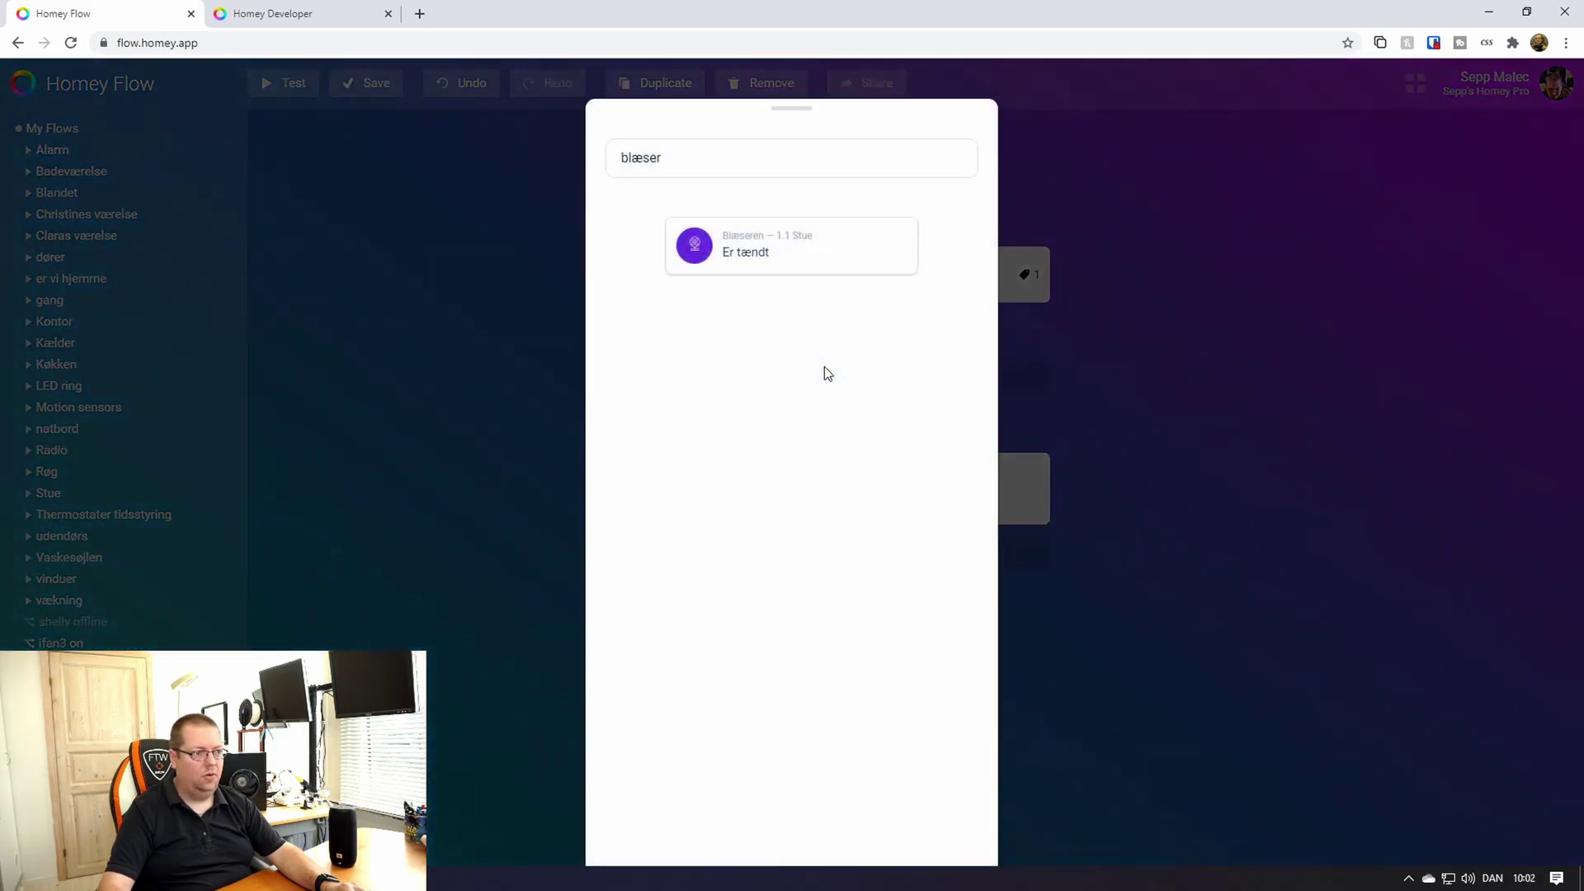
{"action": "double_click", "coordinate": [700, 162]}
{"action": "key", "text": "BackSpace"}
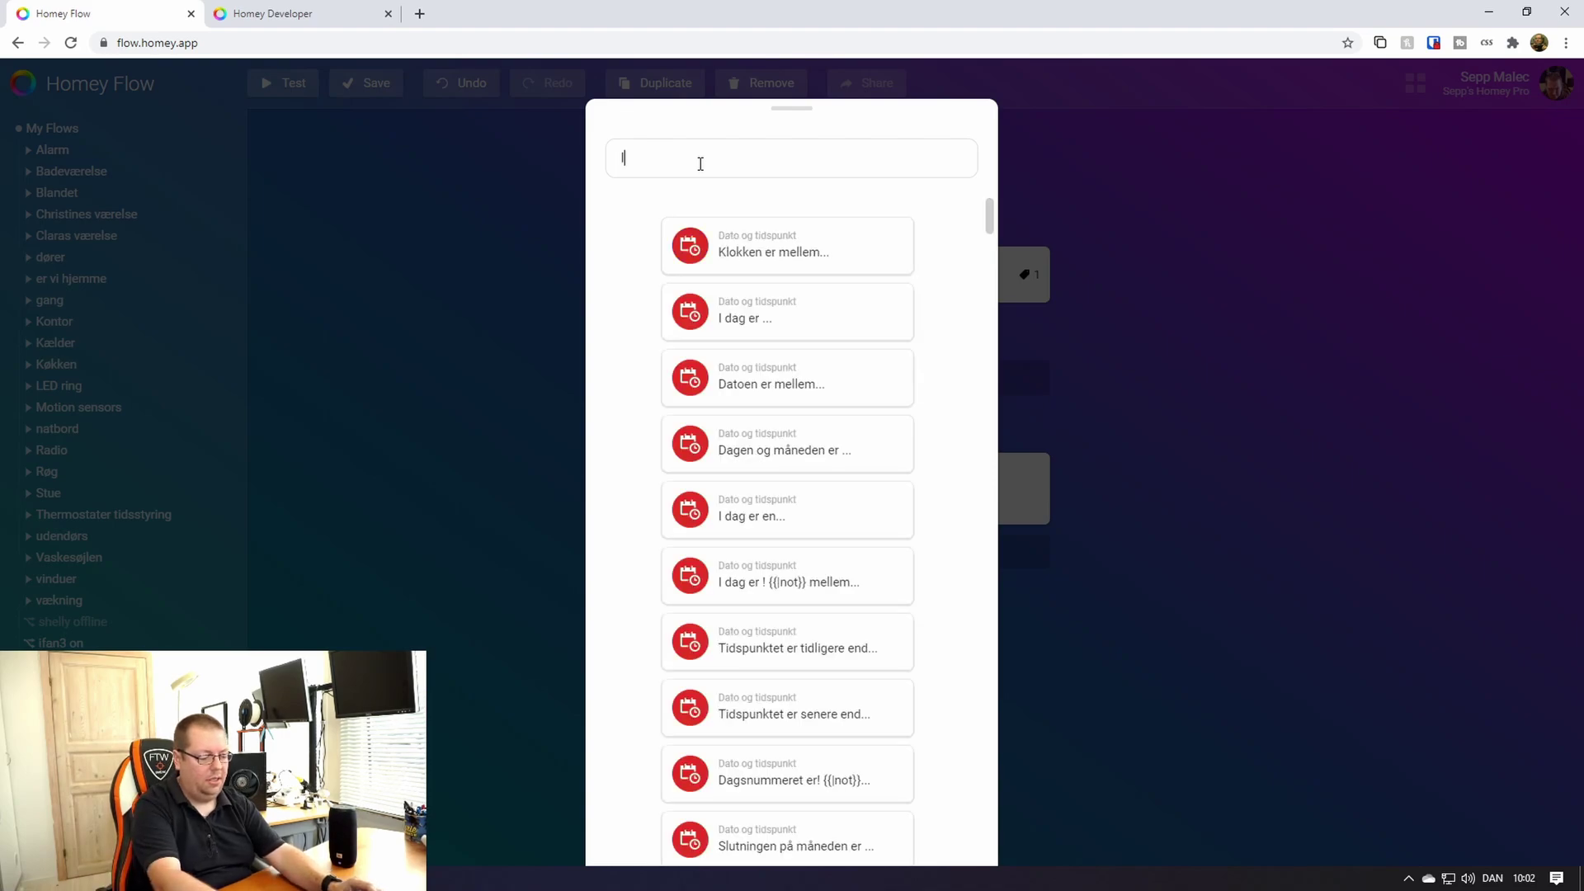
{"action": "type", "text": "logi"}
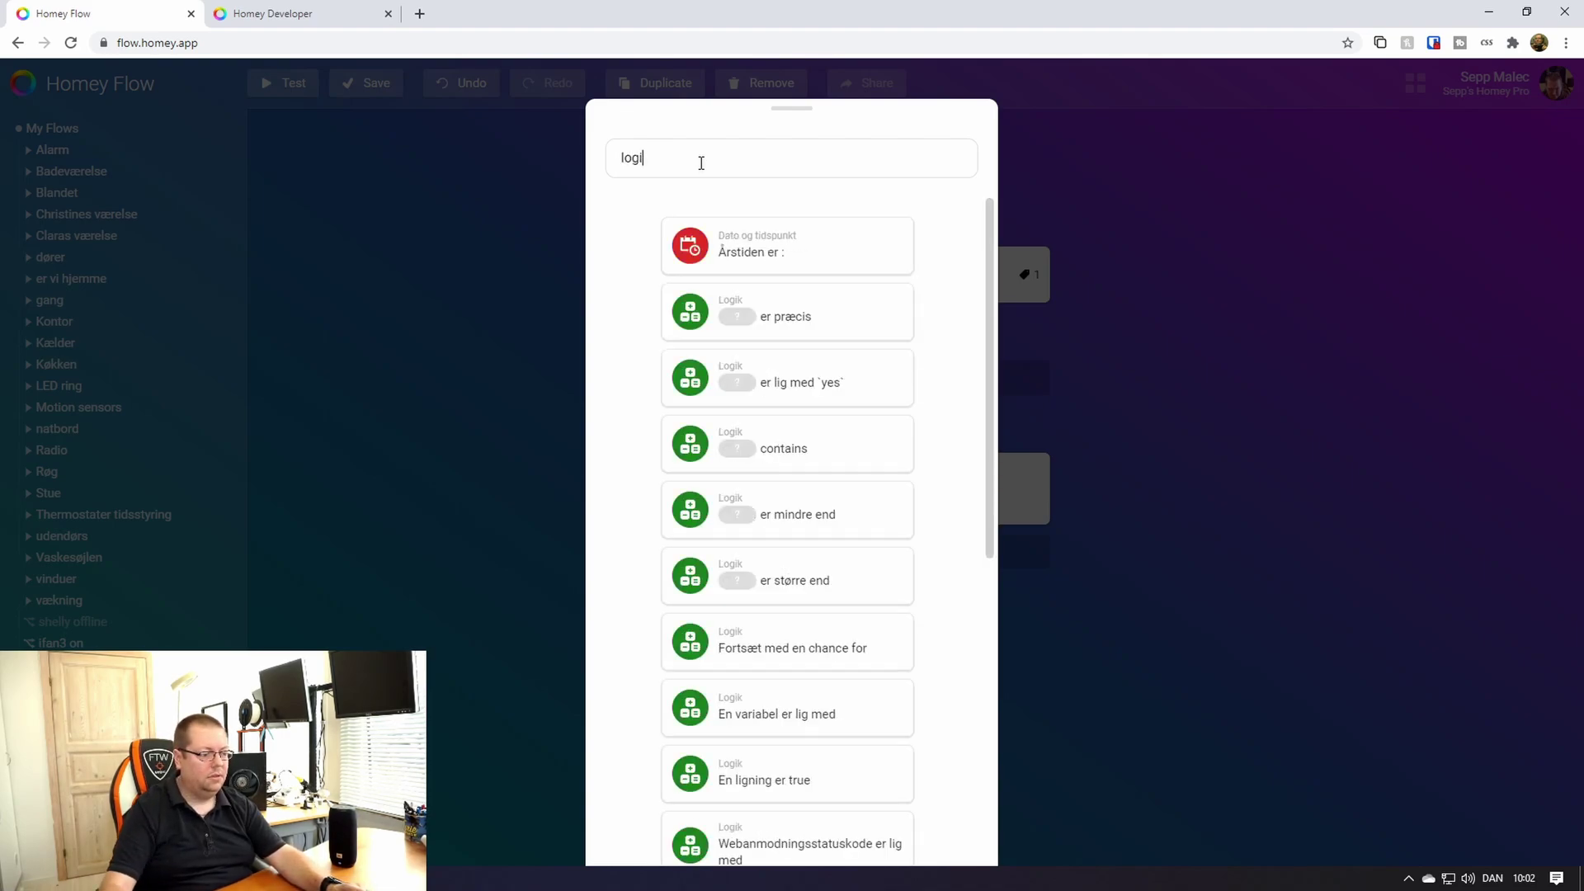
{"action": "left_click", "coordinate": [821, 521]}
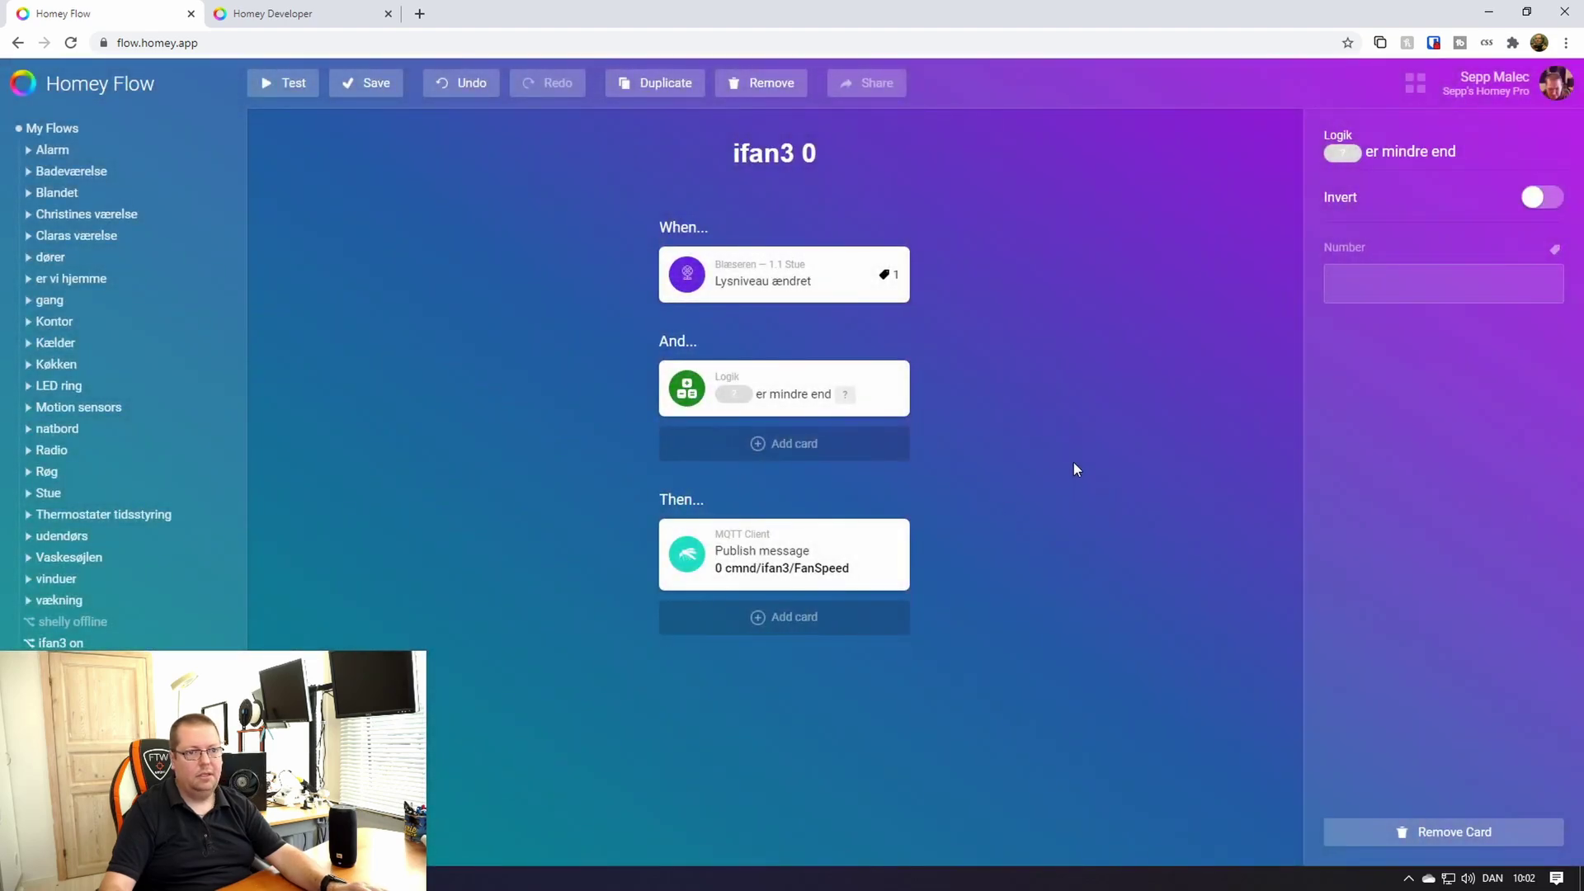
Set the "er mindre end" condition in "ifan3 0" to compare the Niveau tag with 0.01, and save the flow
{"action": "left_click", "coordinate": [1343, 154]}
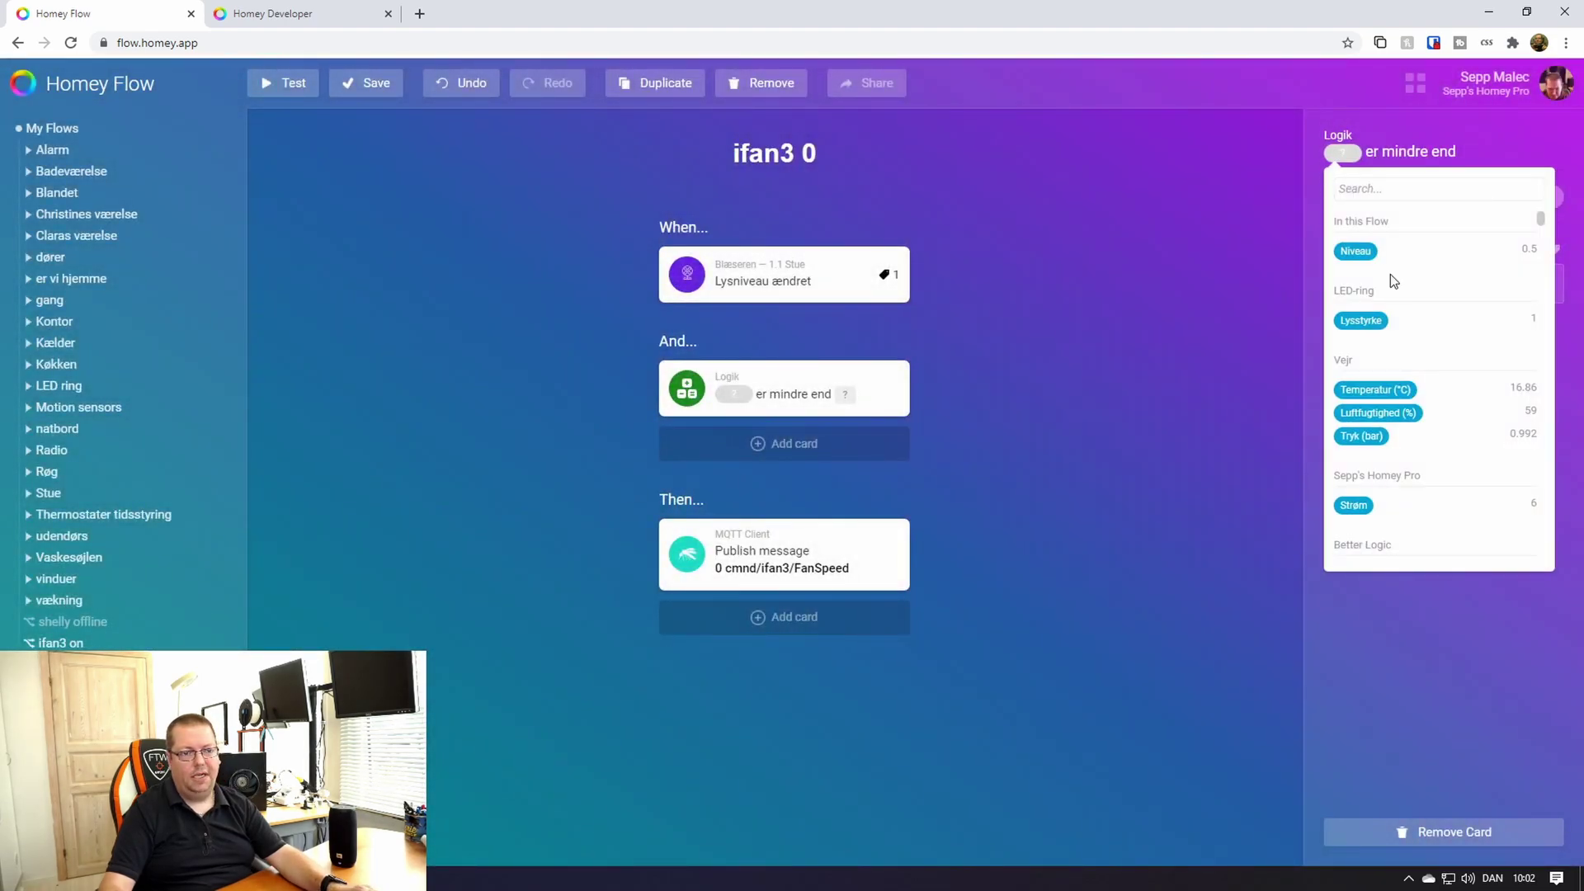
{"action": "left_click", "coordinate": [1355, 251]}
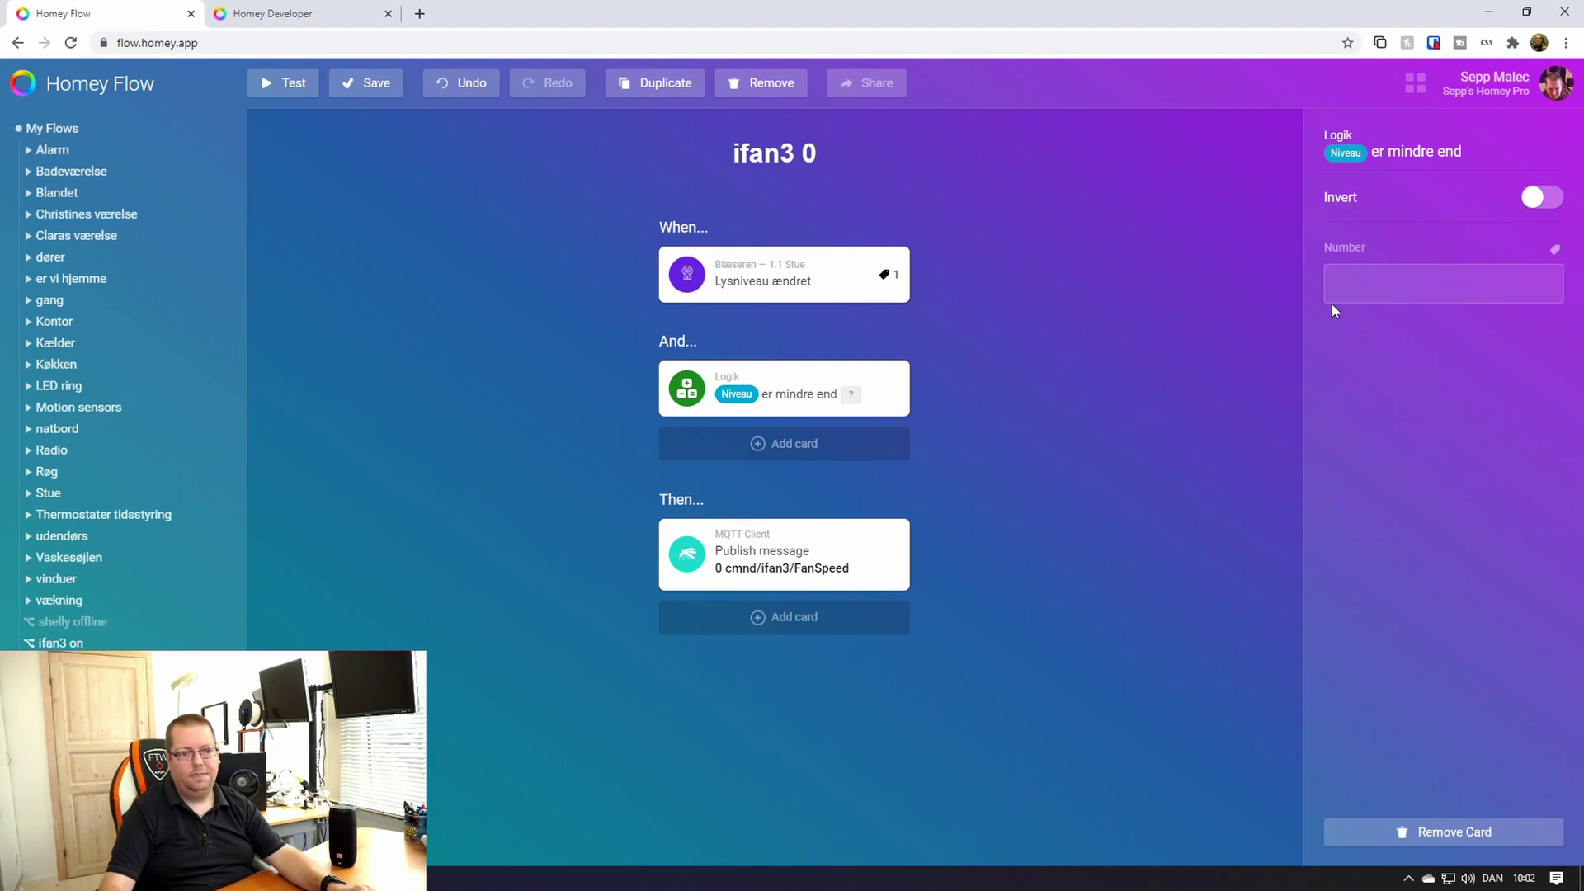
{"action": "left_click", "coordinate": [1374, 286]}
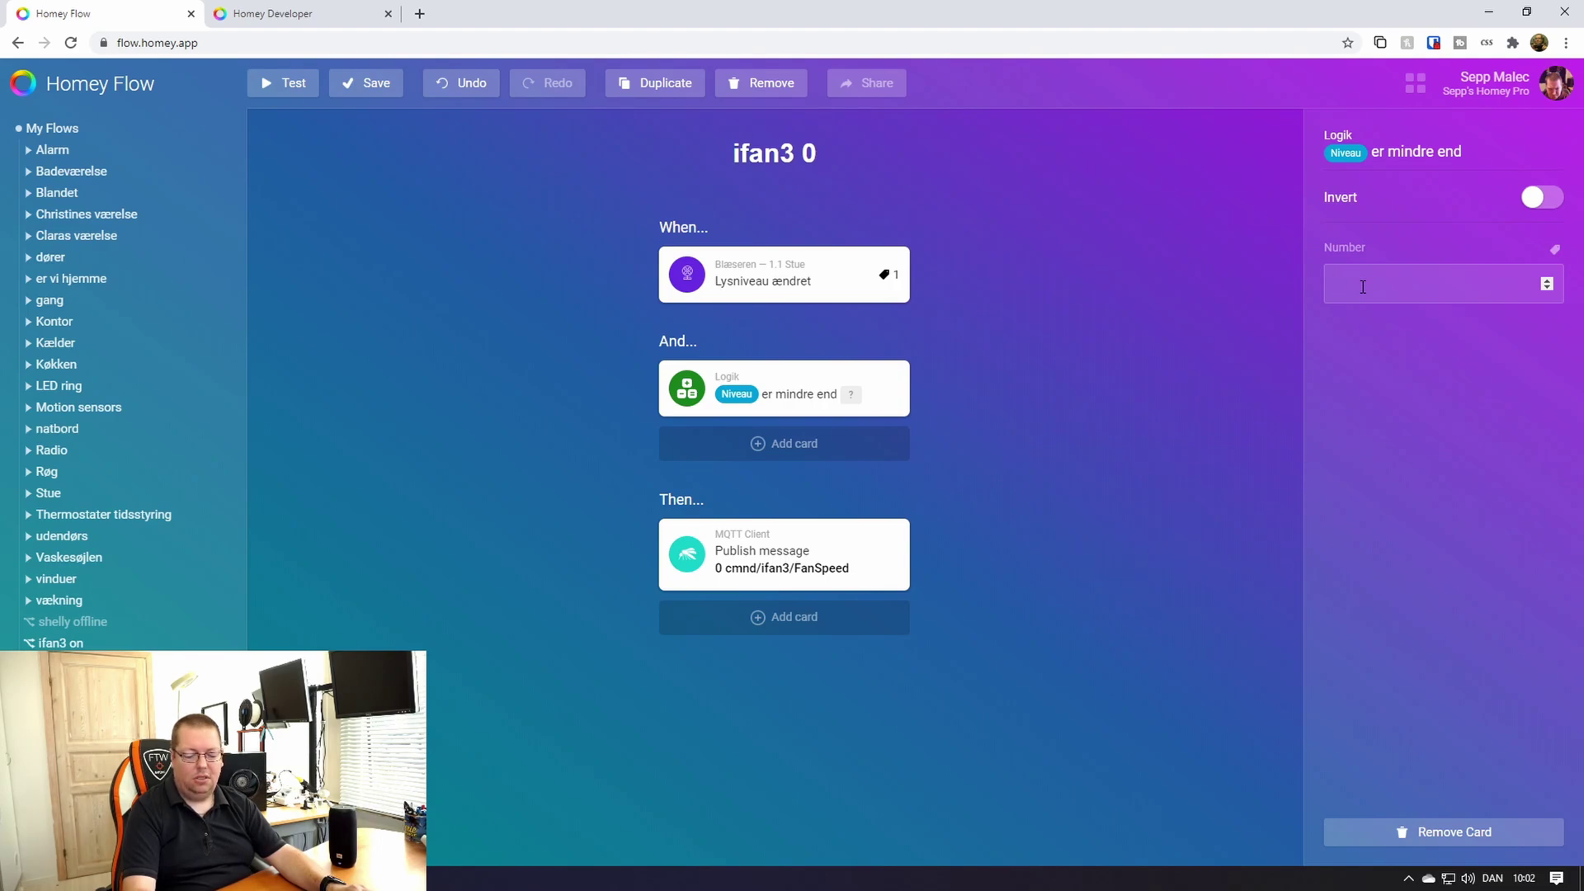
{"action": "type", "text": "0"}
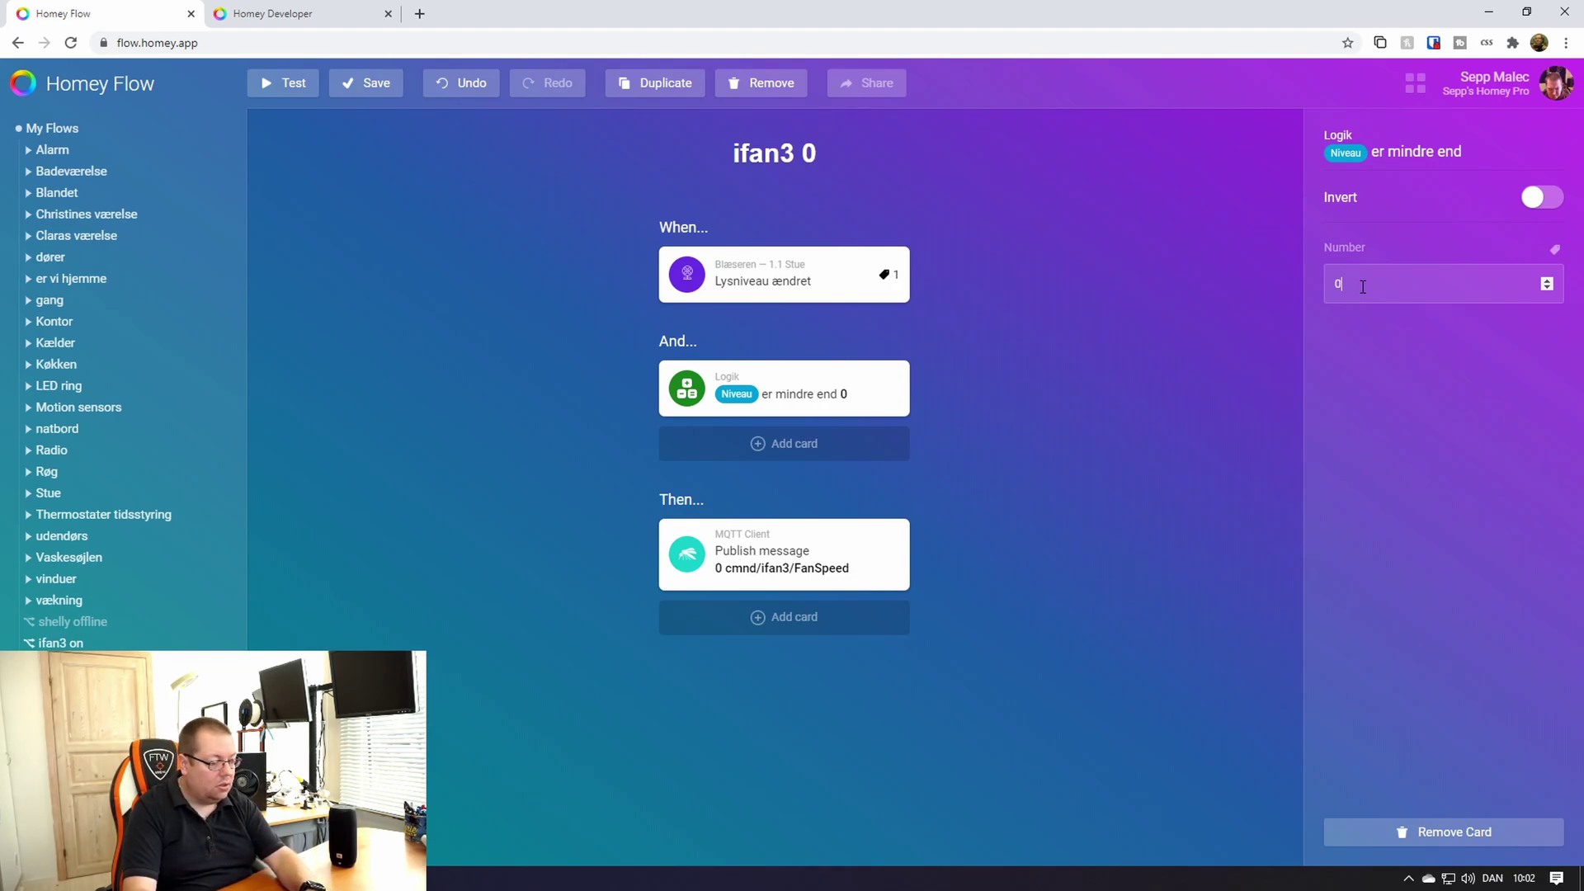
{"action": "type", "text": ".01"}
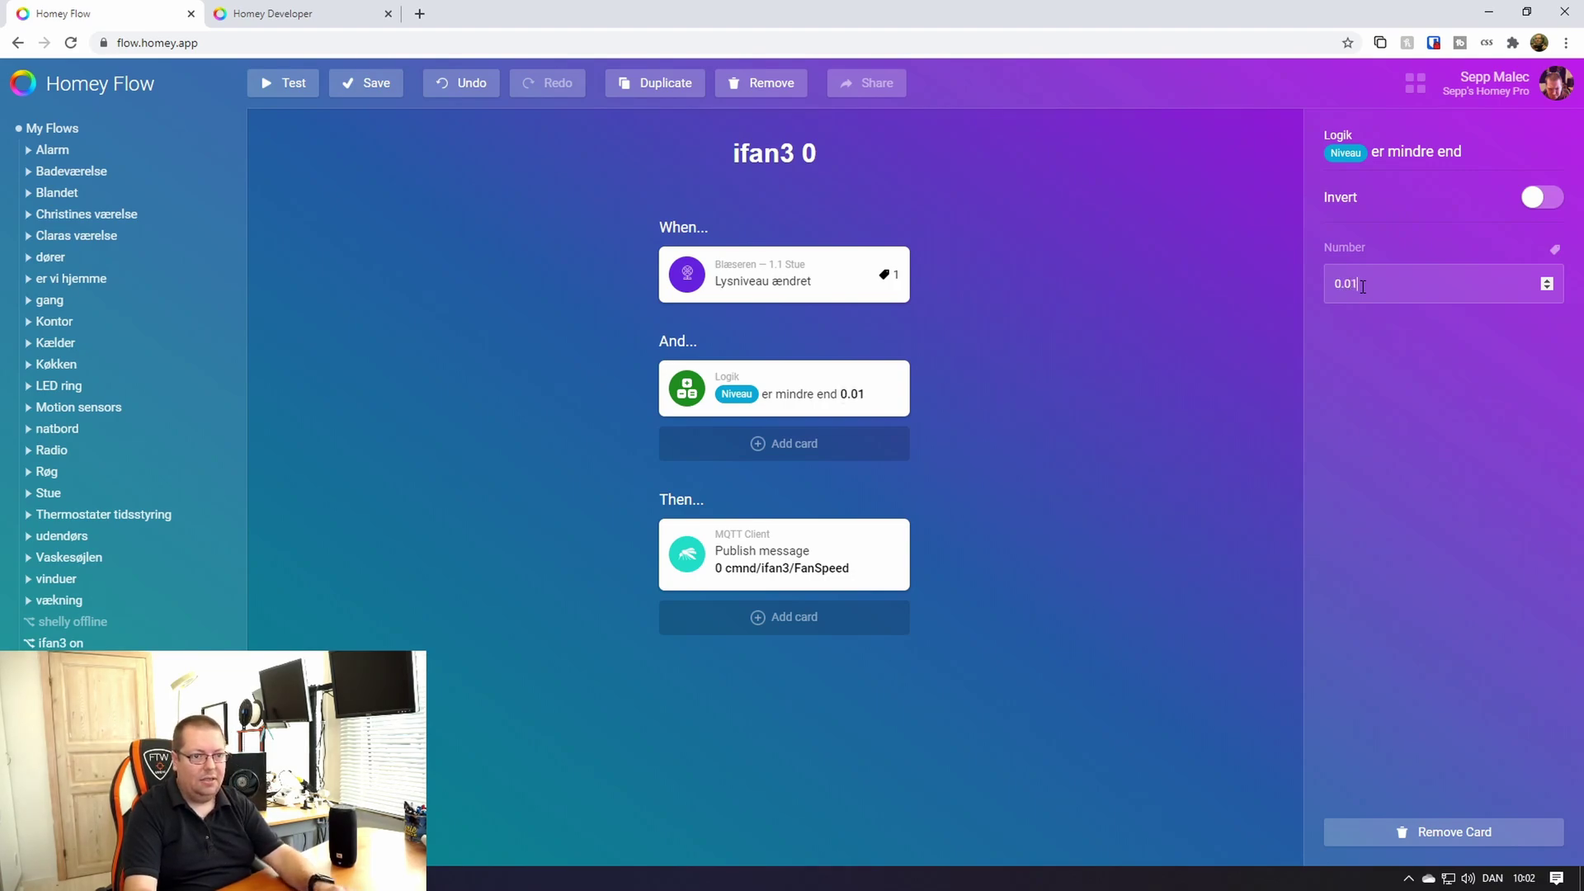
{"action": "left_click", "coordinate": [747, 575]}
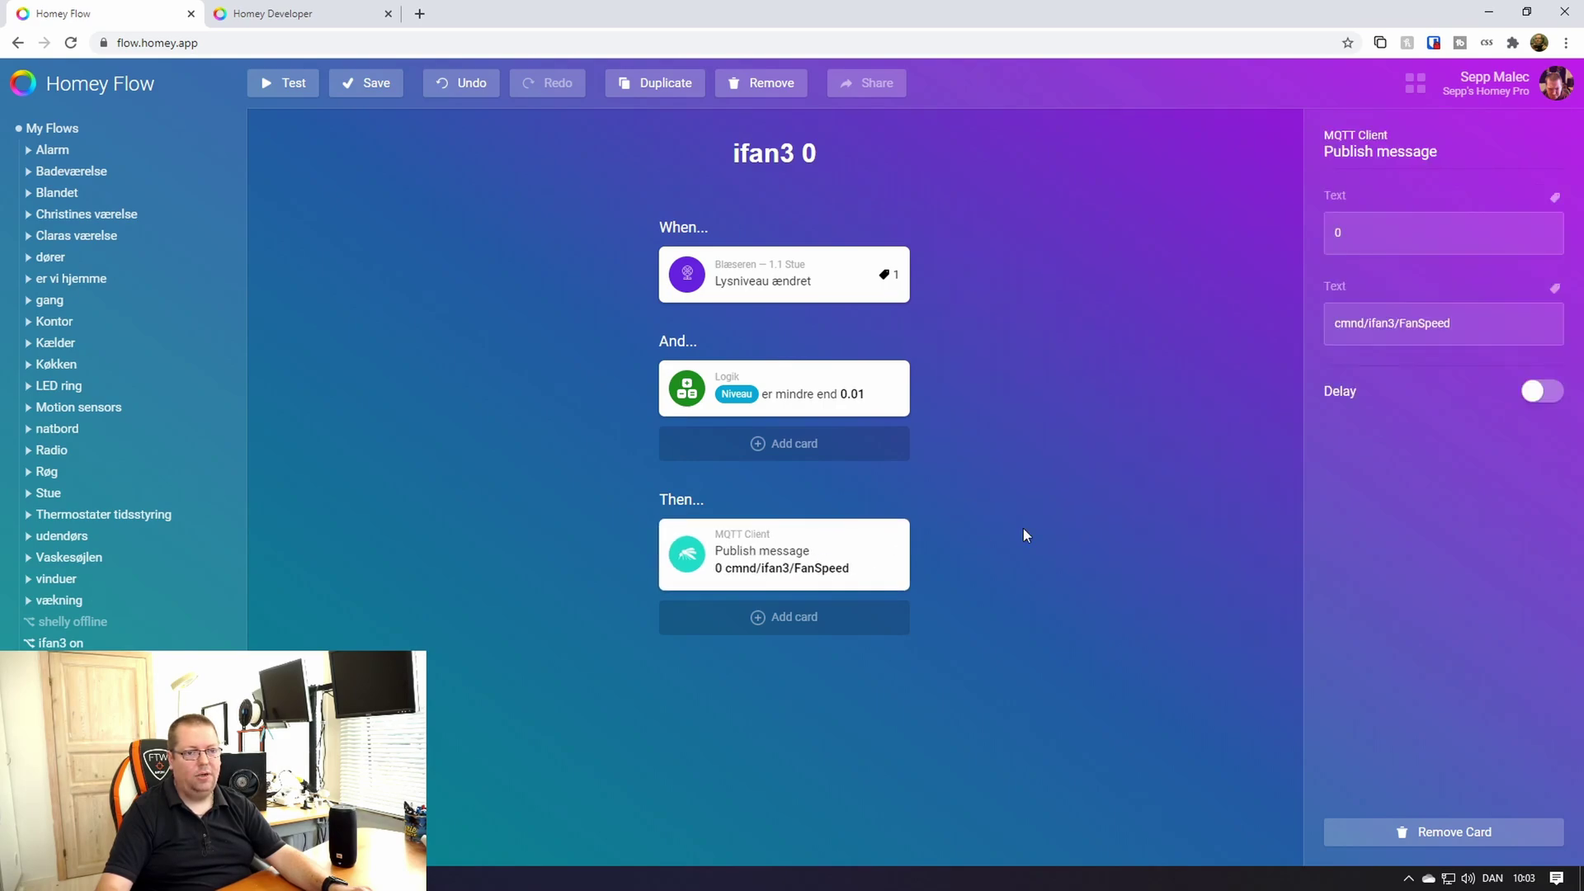
{"action": "left_click", "coordinate": [368, 94]}
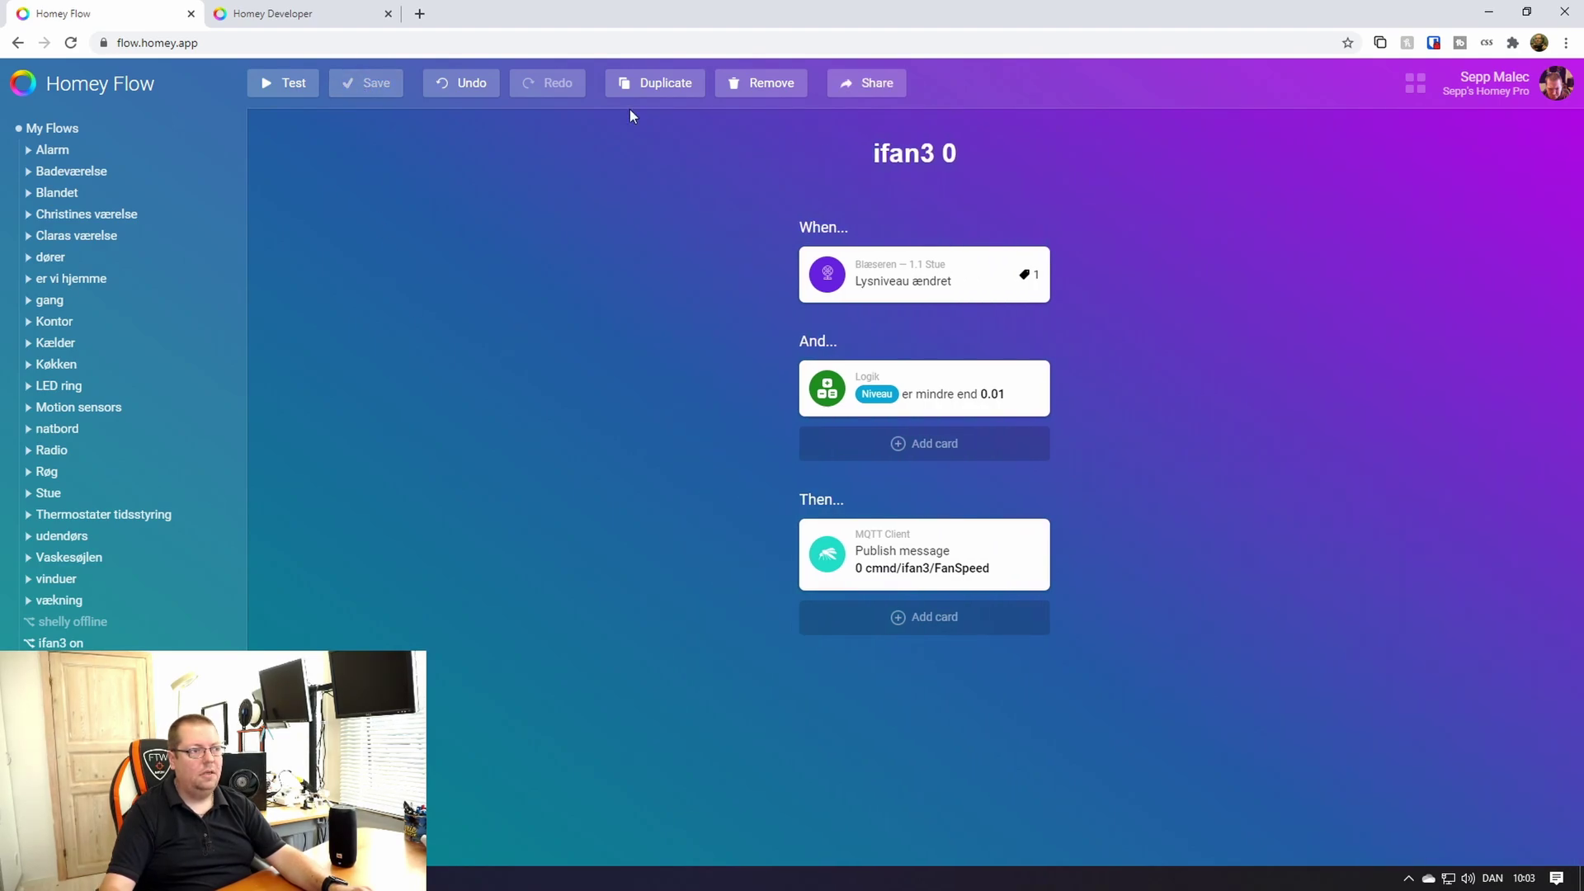
Duplicate the "ifan3 0" flow and name the copy "ifan3 1"
{"action": "left_click", "coordinate": [661, 83]}
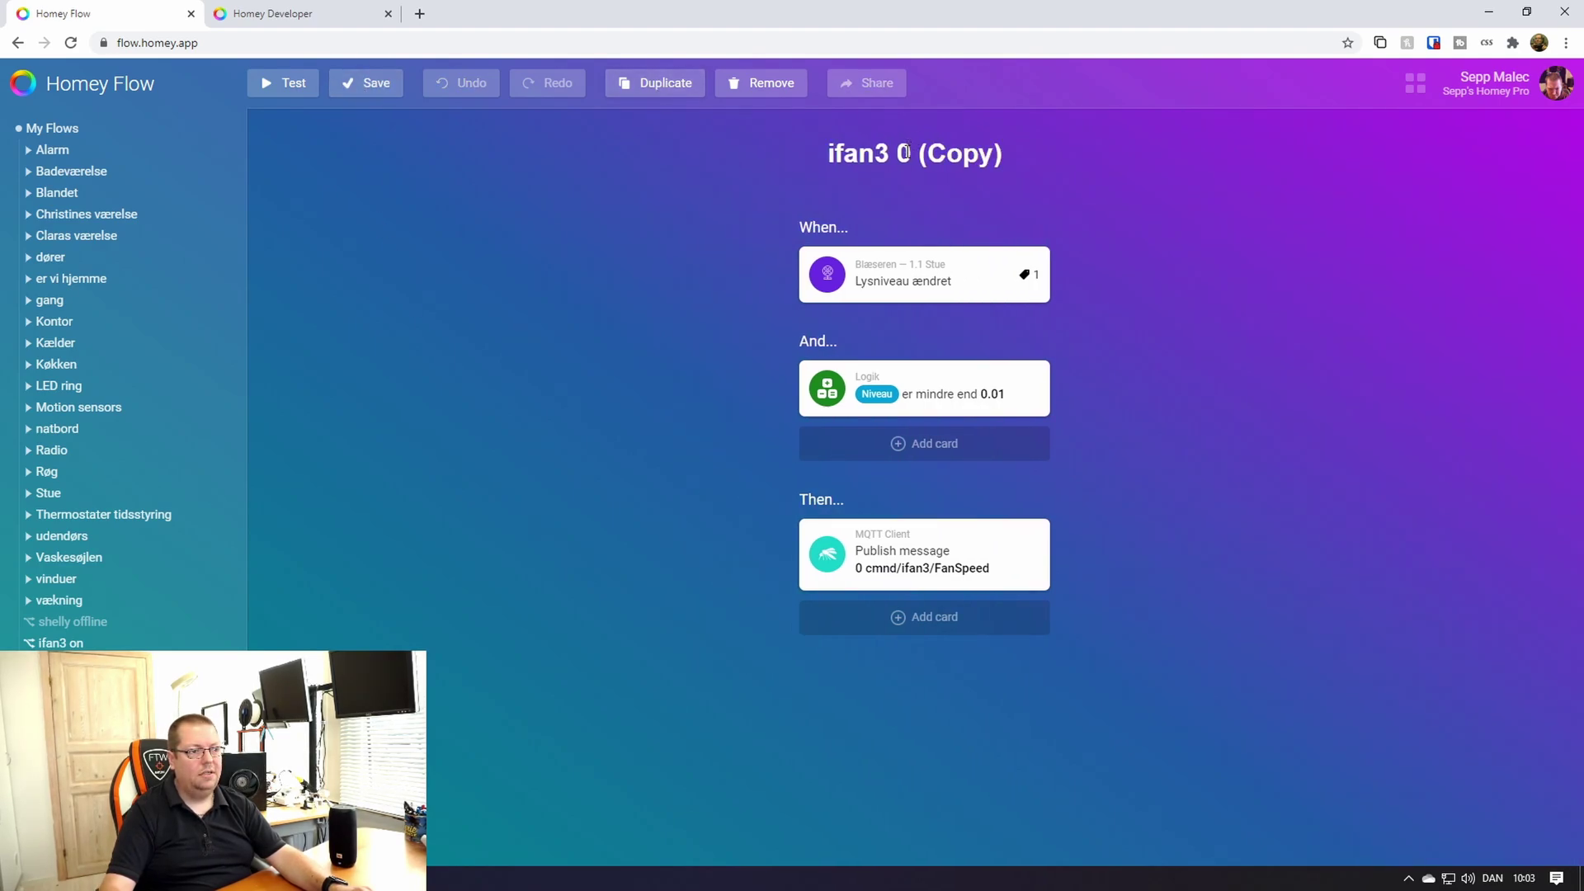
{"action": "left_click_drag", "start_coordinate": [904, 151], "coordinate": [1135, 176]}
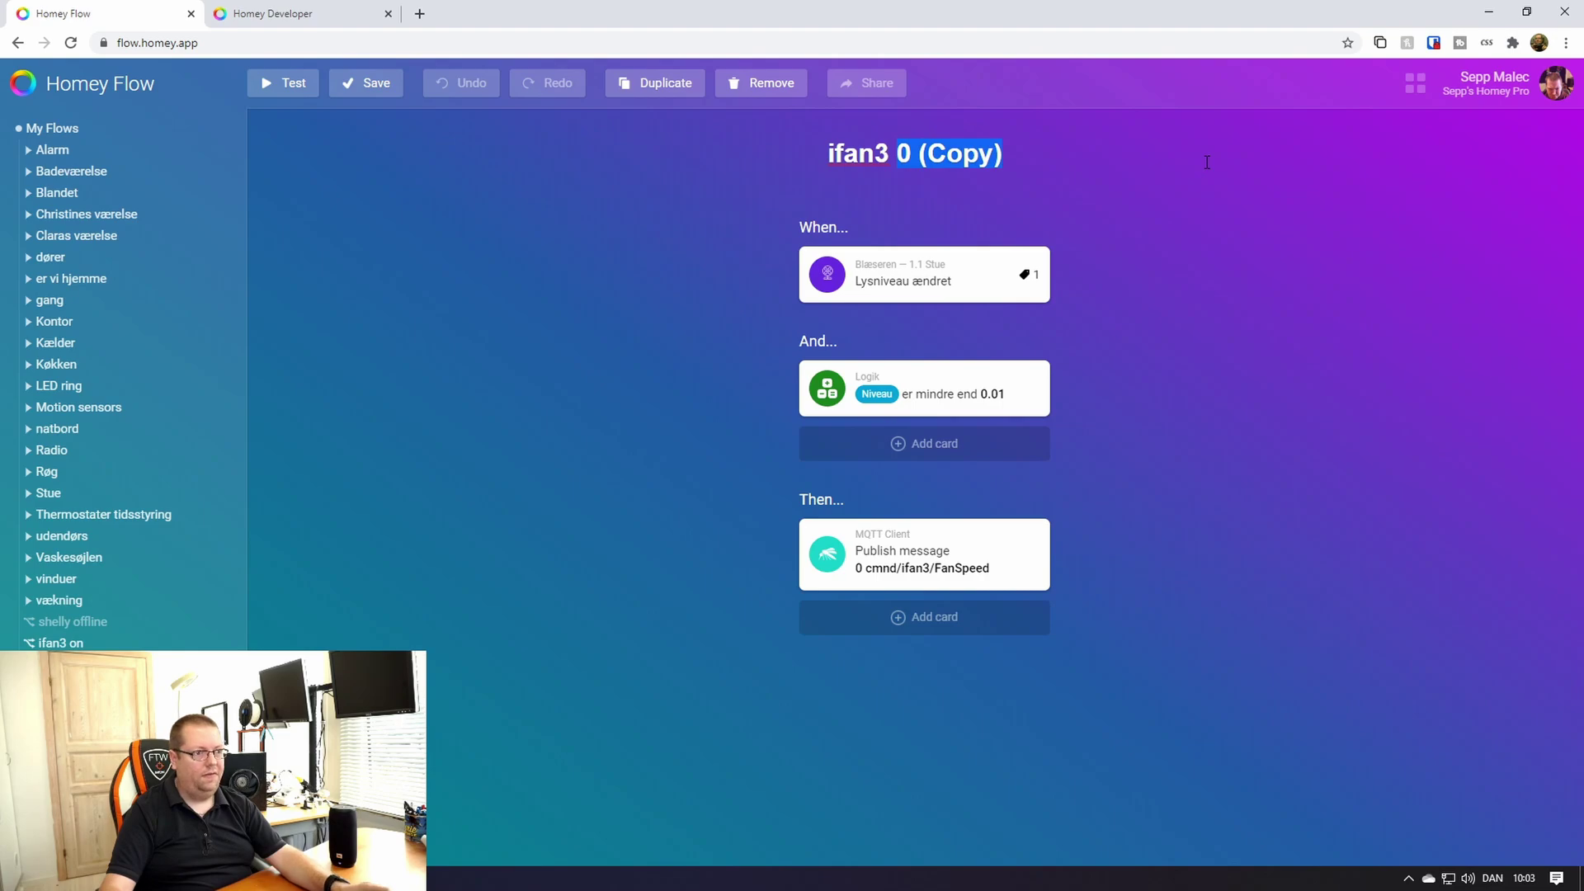
{"action": "type", "text": "1"}
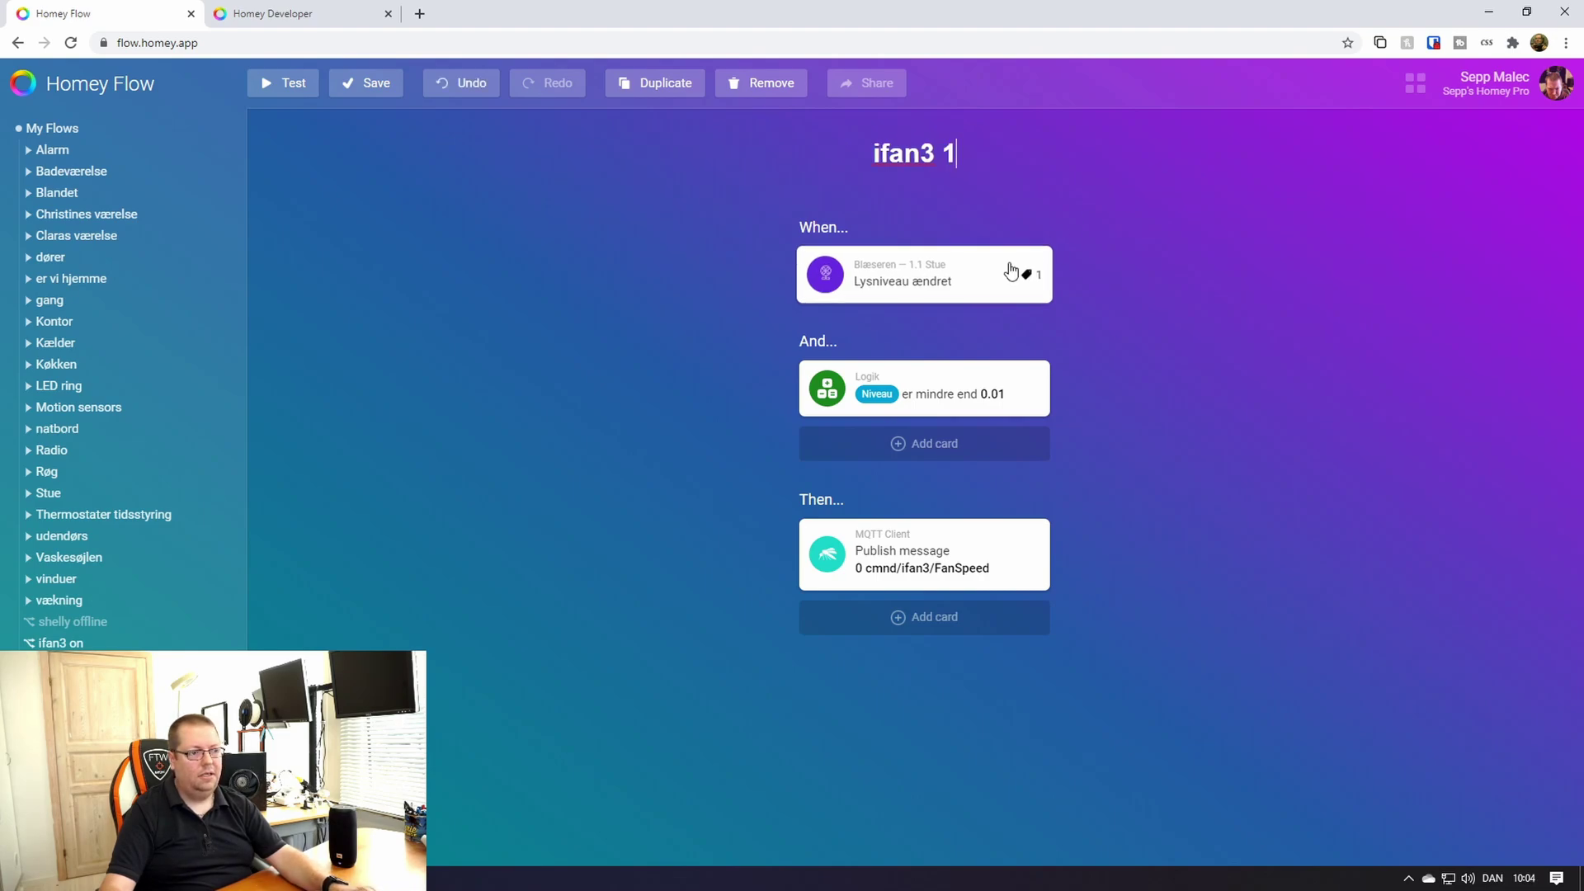
Add a Logik "er større end" condition to the "ifan3 1" flow that compares the Niveau tag with 0
{"action": "left_click", "coordinate": [941, 297]}
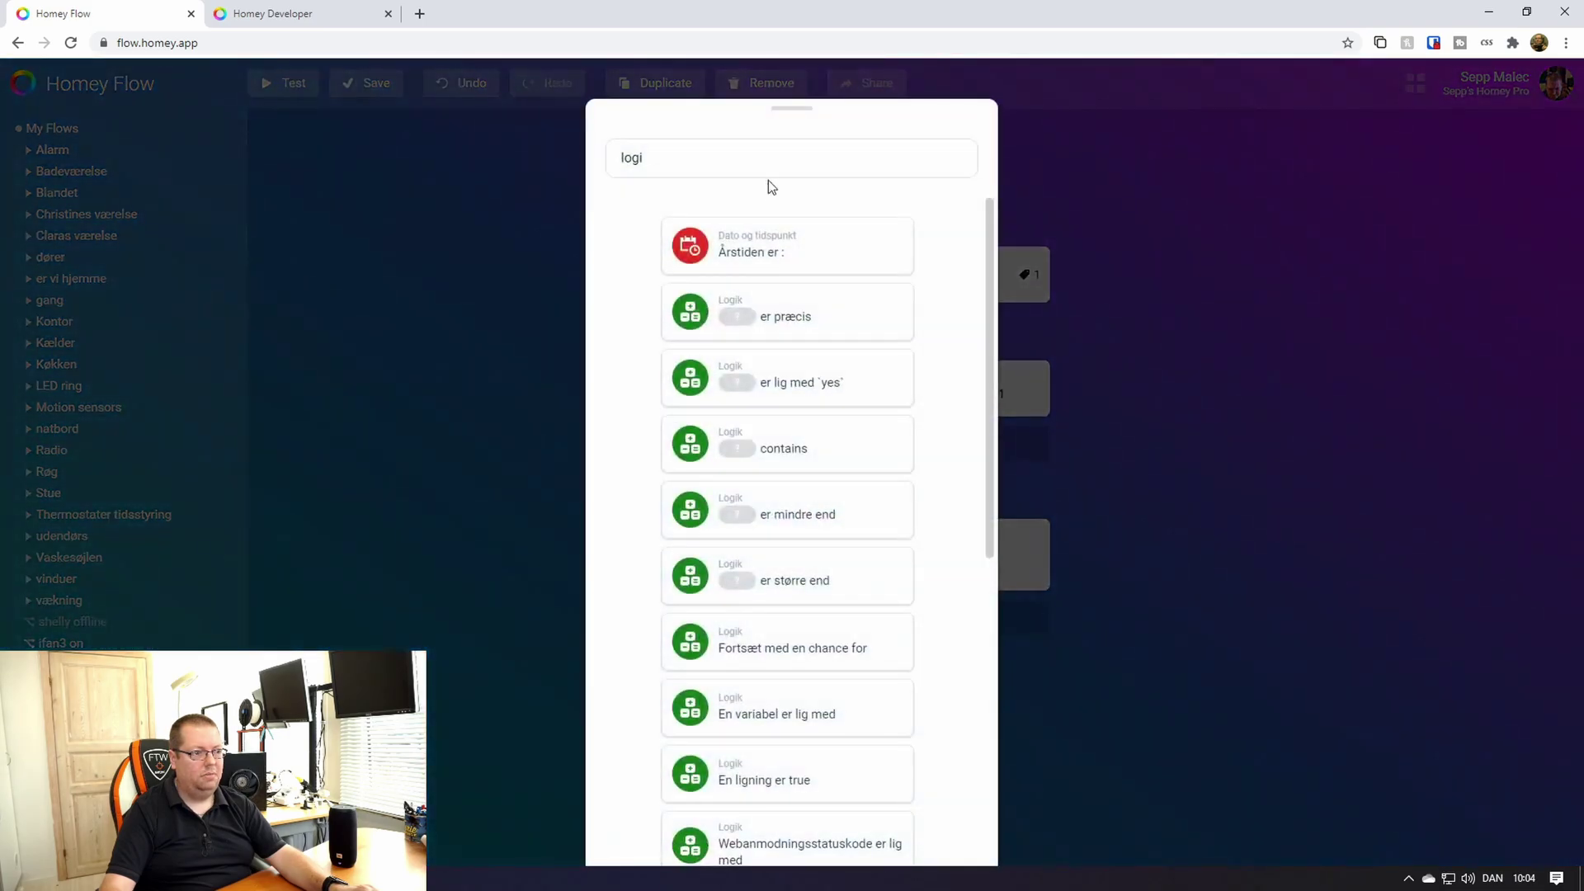
{"action": "double_click", "coordinate": [674, 157]}
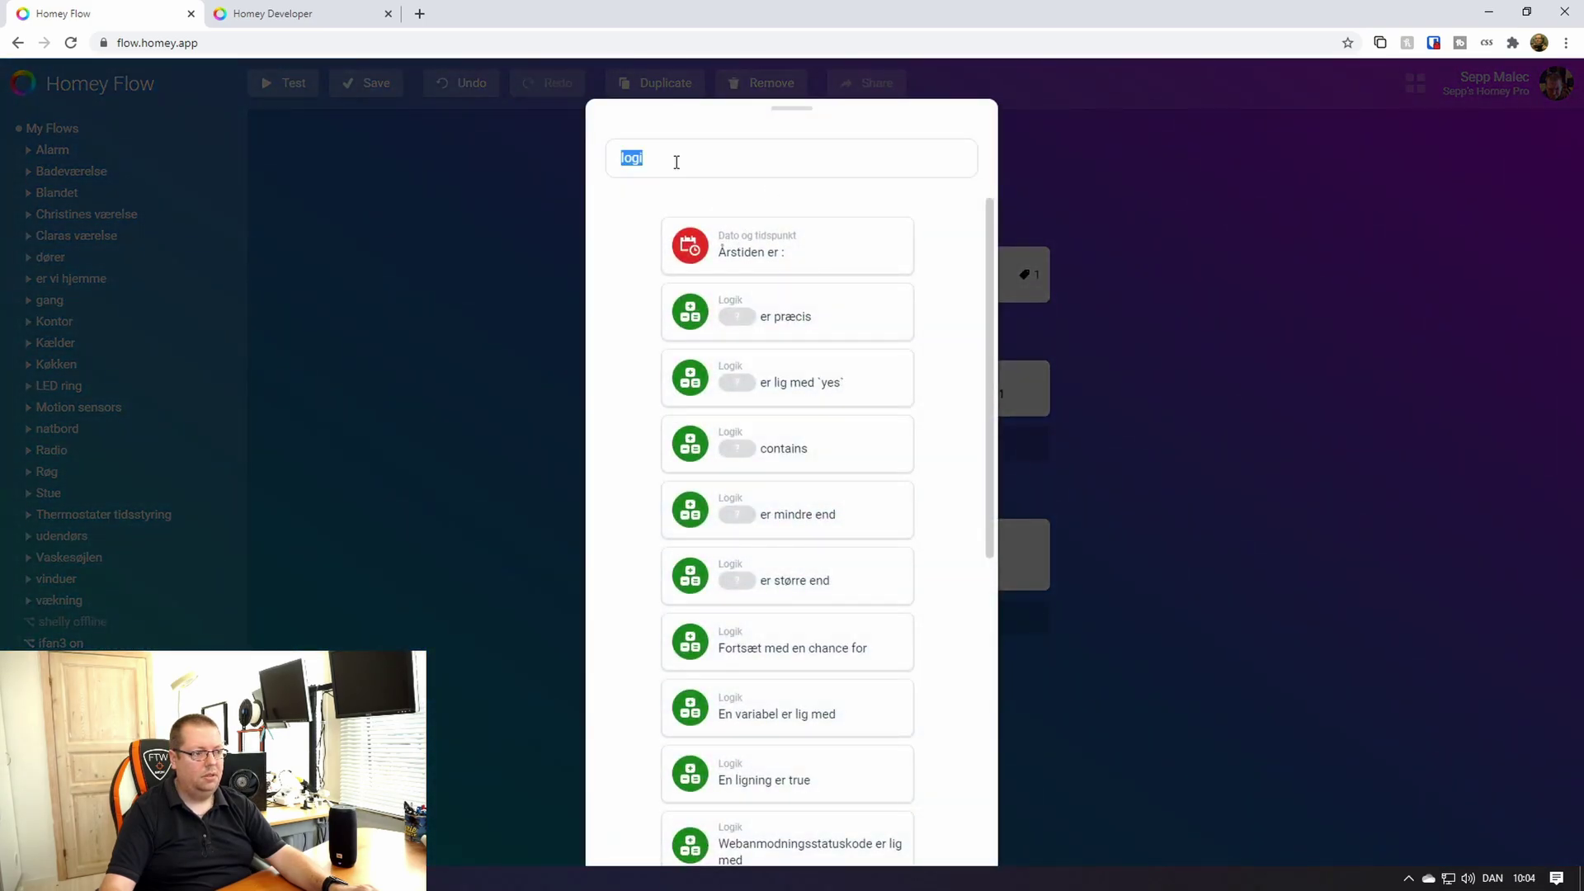
{"action": "left_click", "coordinate": [778, 594]}
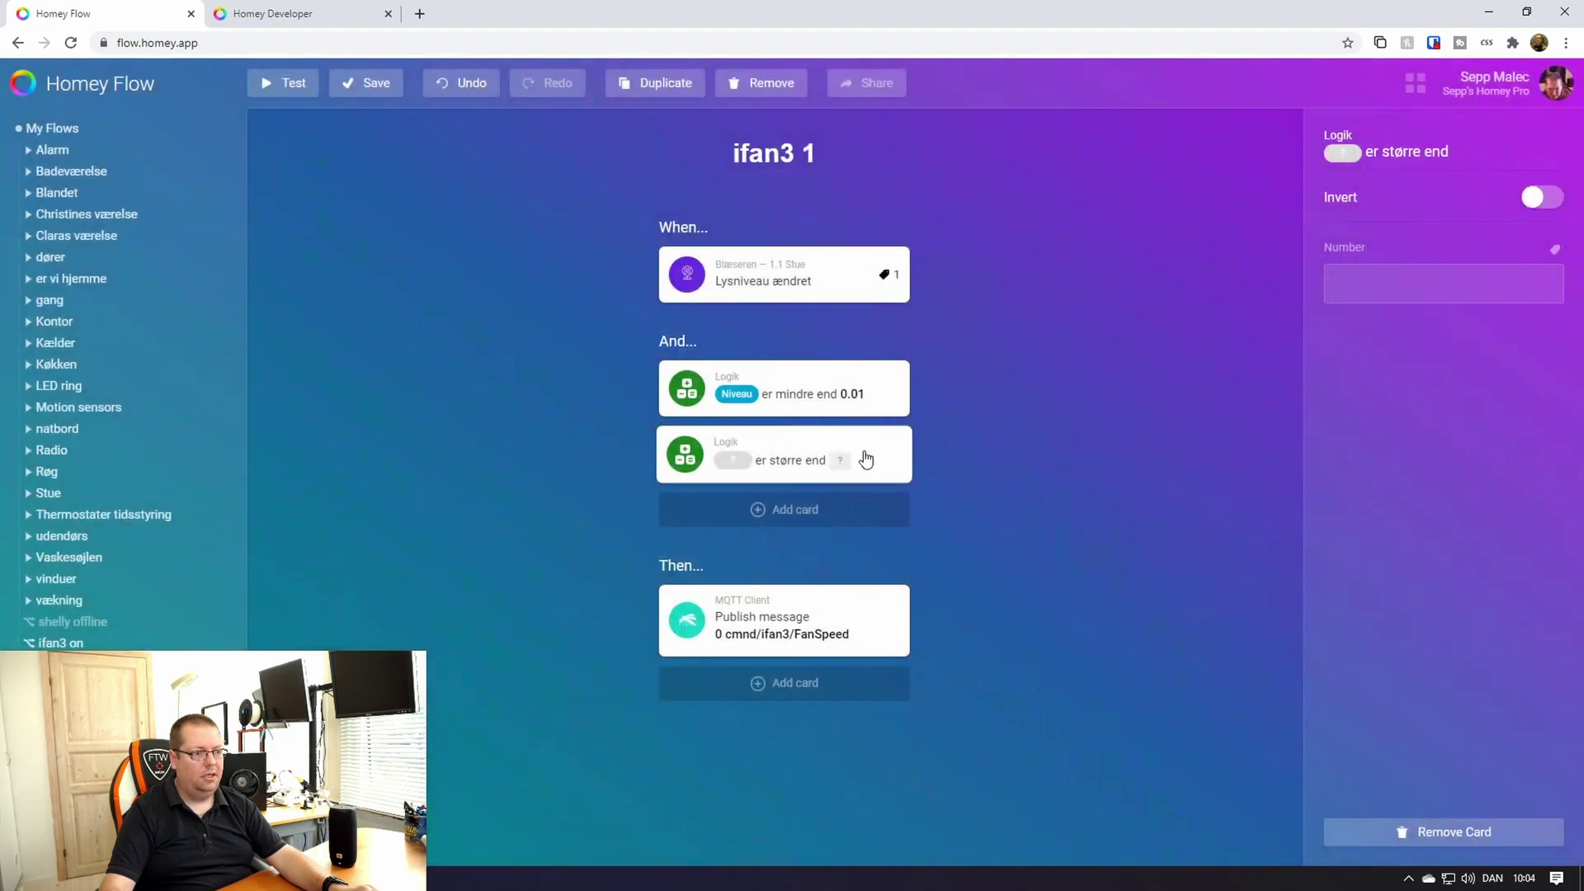
{"action": "left_click", "coordinate": [1342, 153]}
{"action": "left_click", "coordinate": [1347, 253]}
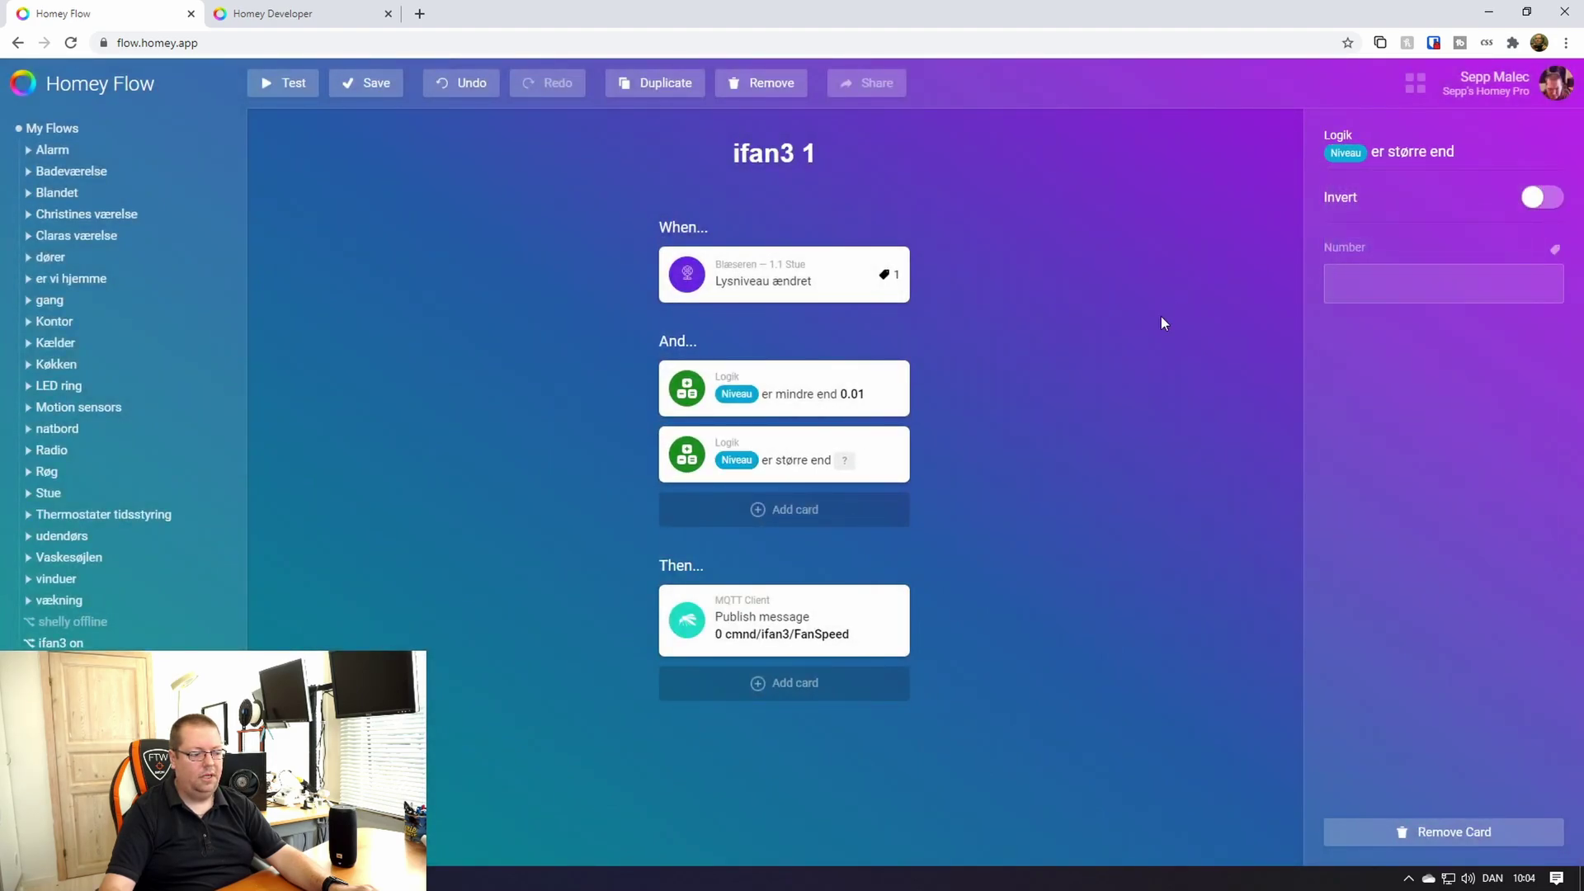
{"action": "left_click", "coordinate": [1413, 277]}
{"action": "type", "text": "0"}
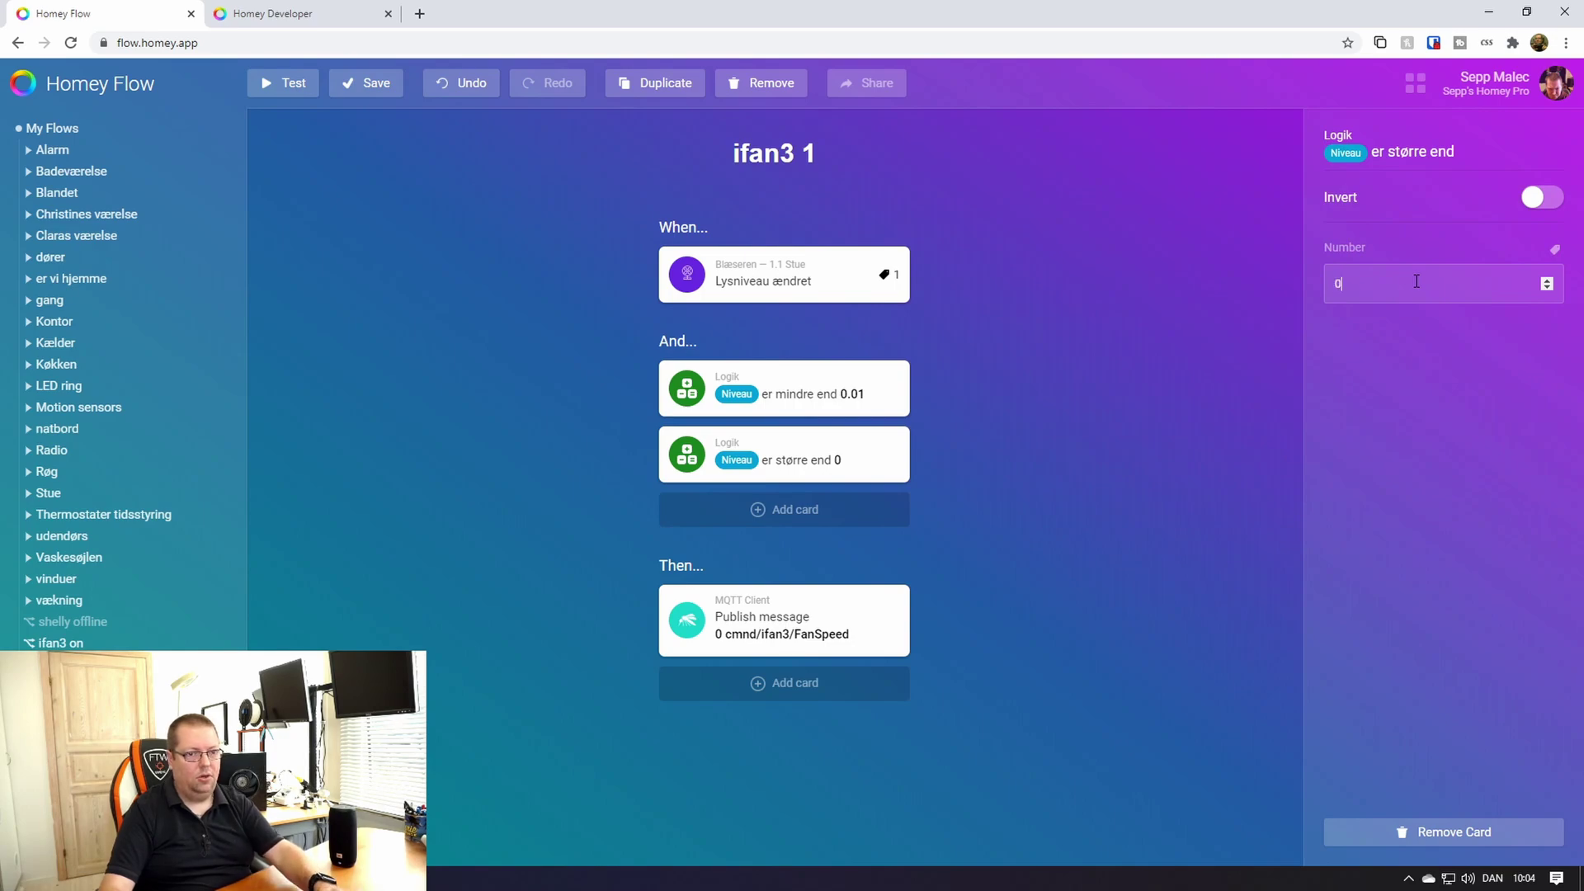
Set the number in the "er mindre end" condition of "ifan3 1" to 0.34
{"action": "left_click", "coordinate": [825, 402]}
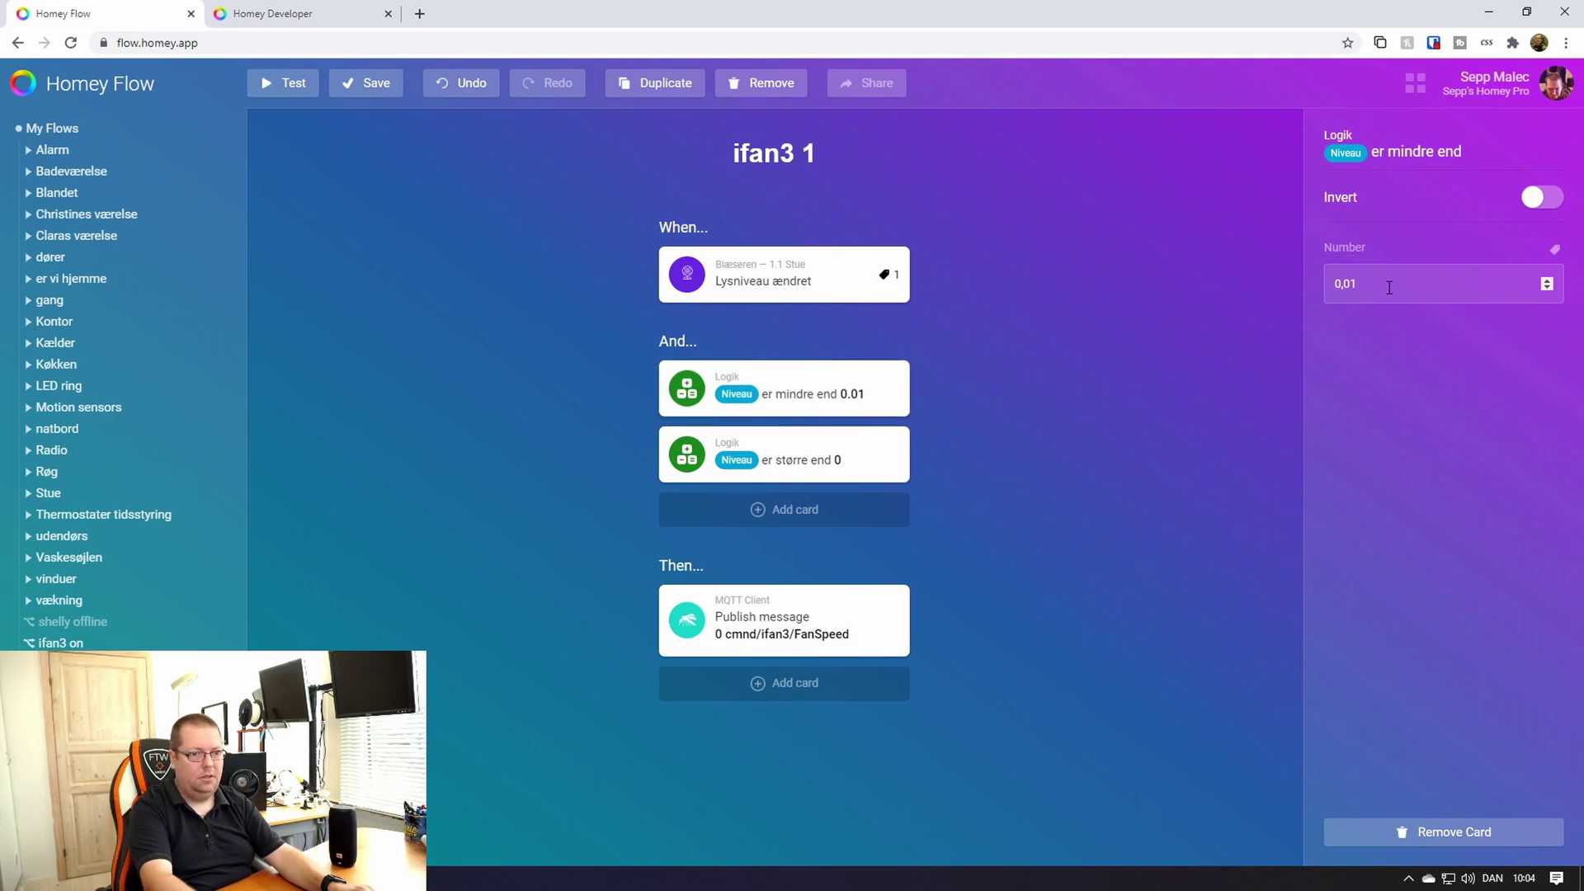
{"action": "key", "text": "BackSpace"}
{"action": "key", "text": "BackSpace"}
{"action": "type", "text": "34"}
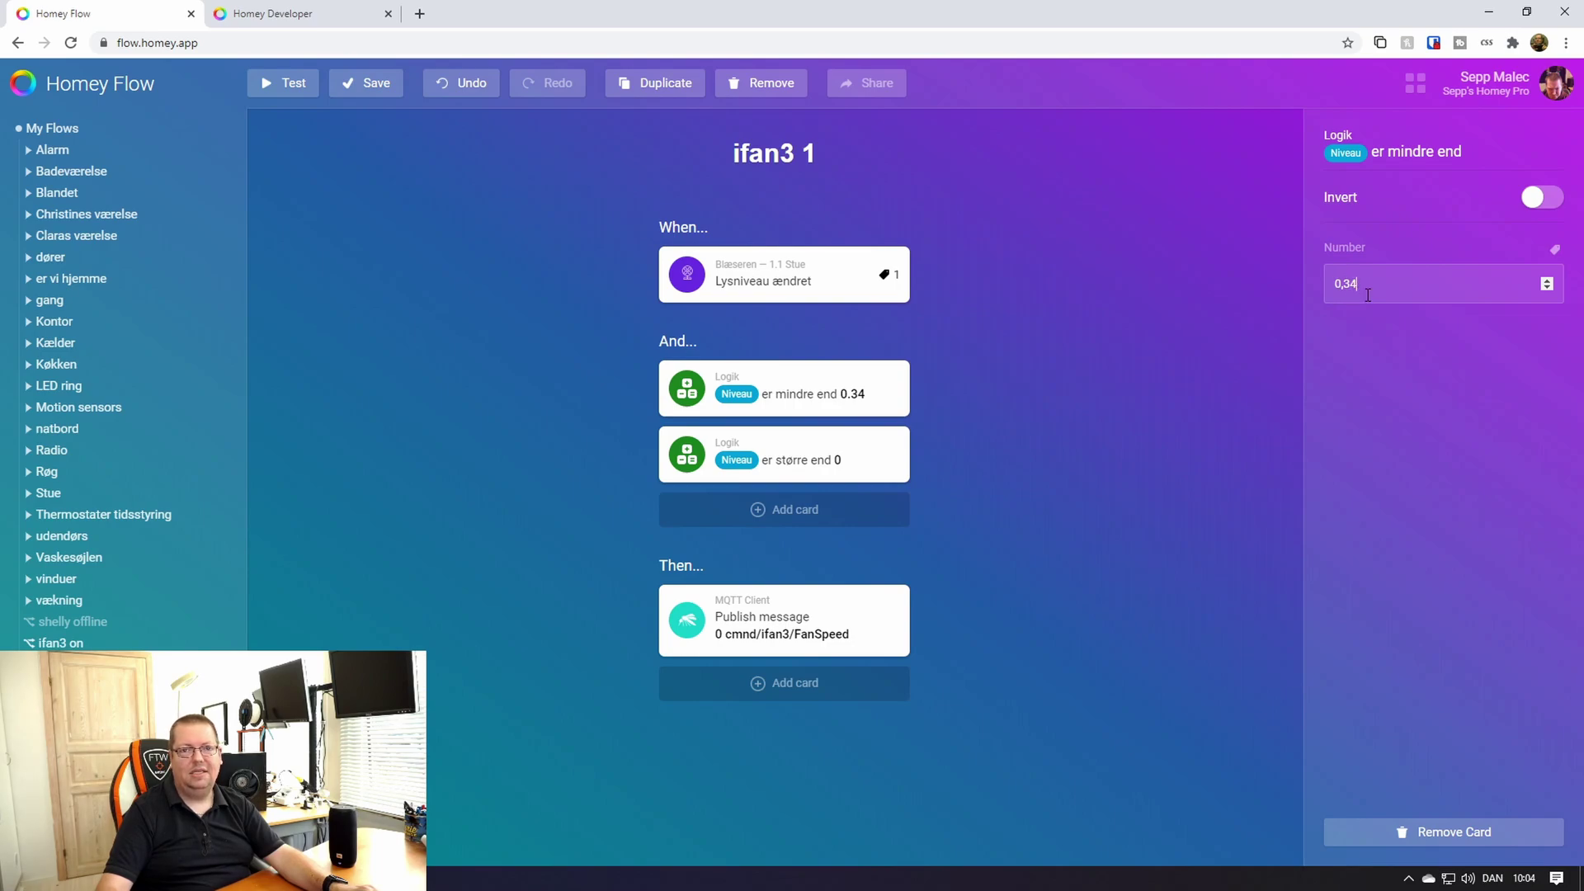
{"action": "mouse_move", "coordinate": [1368, 295]}
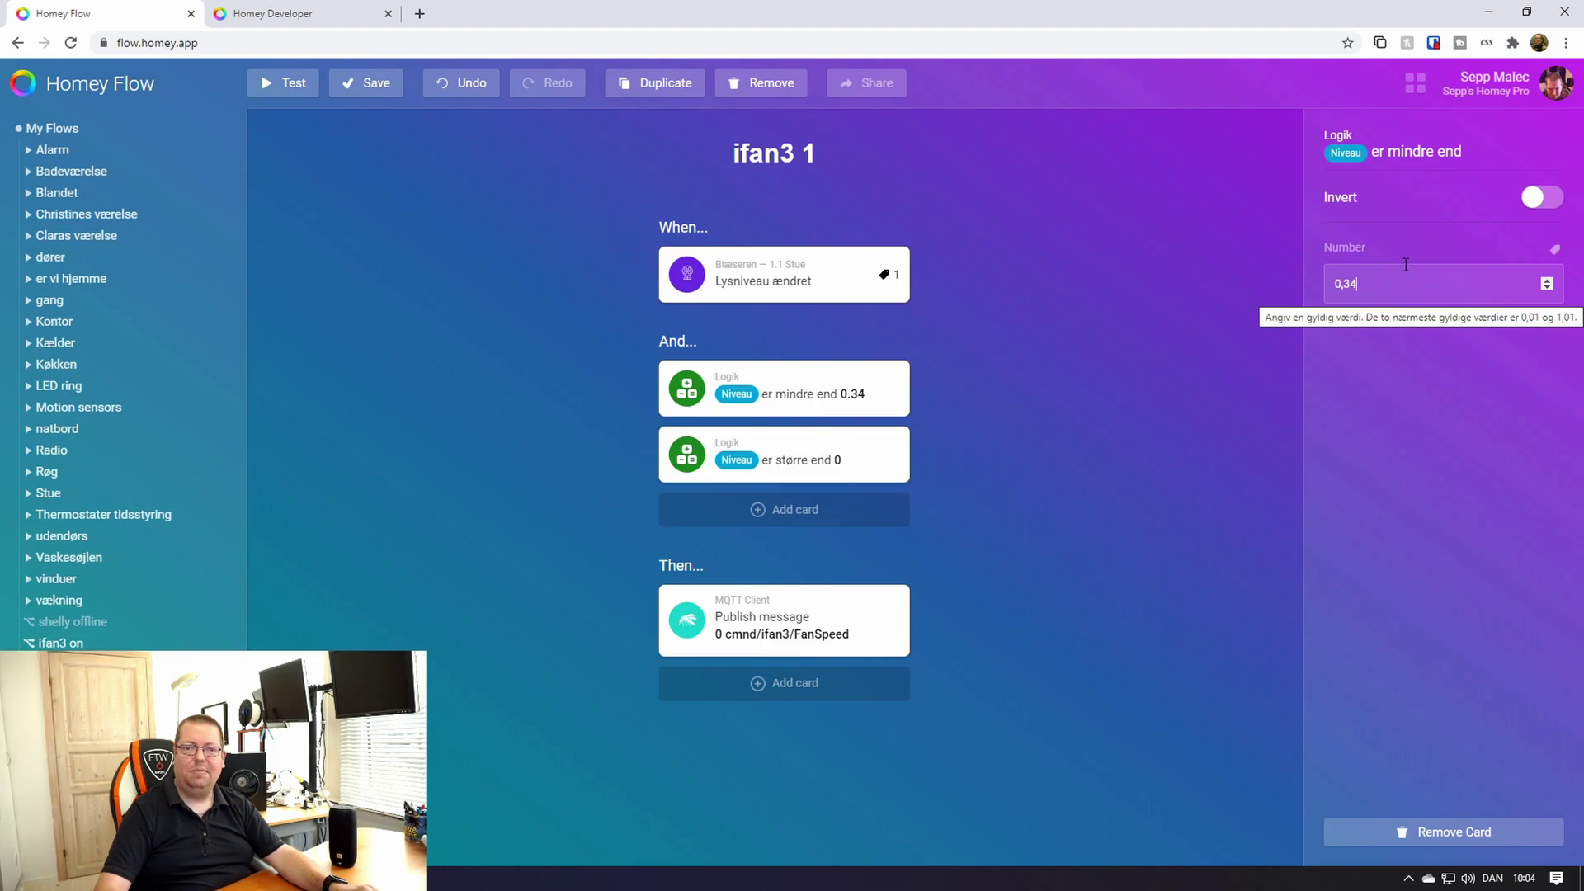
{"action": "double_click", "coordinate": [1342, 281]}
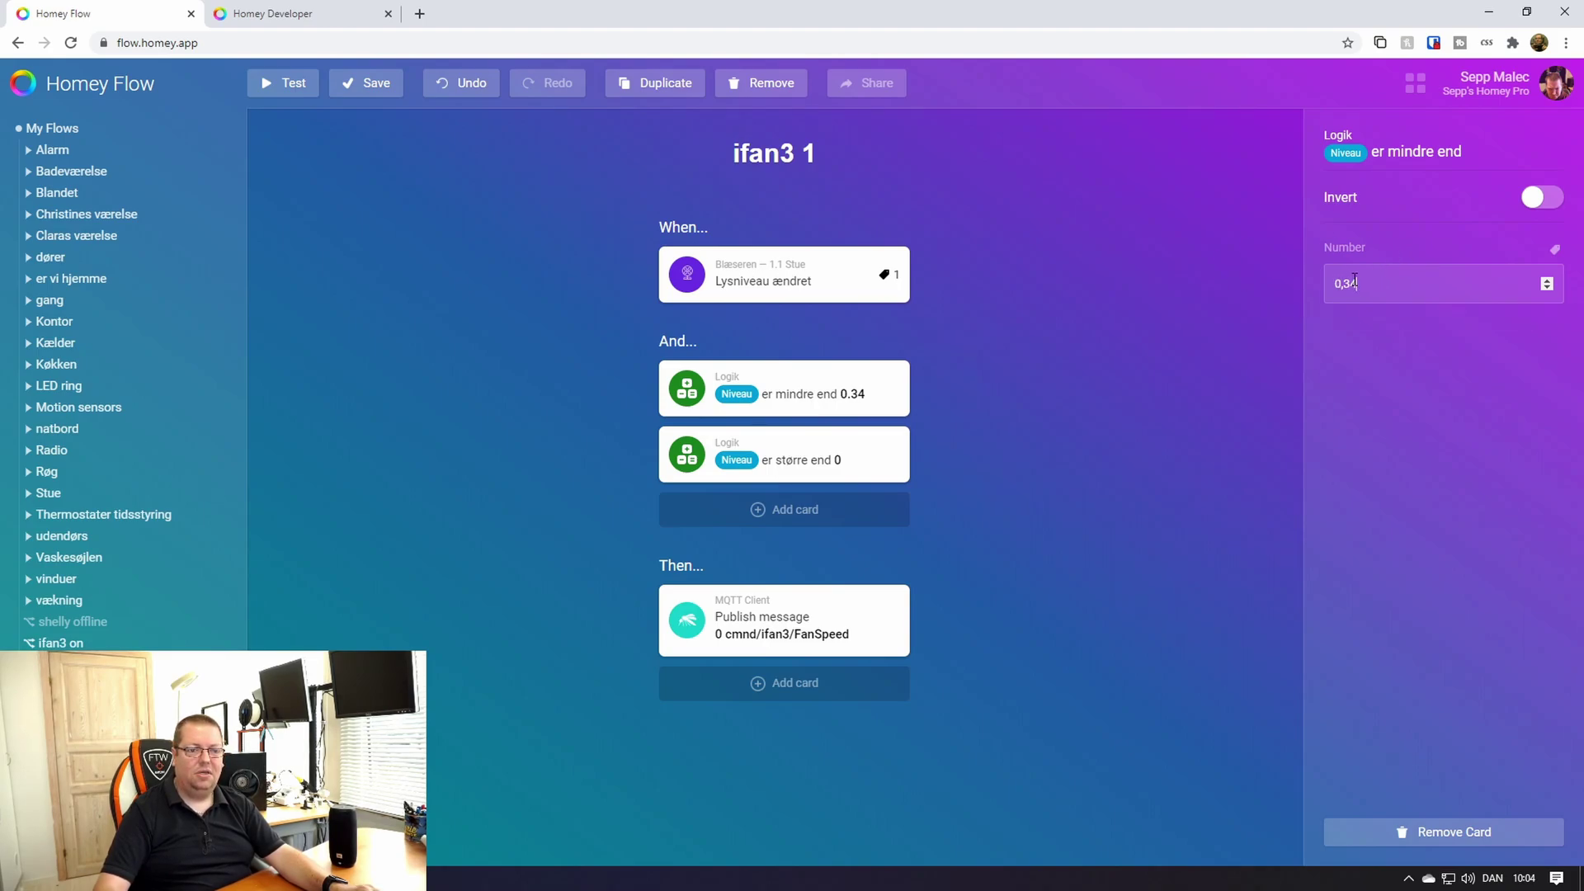
{"action": "type", "text": "0,34"}
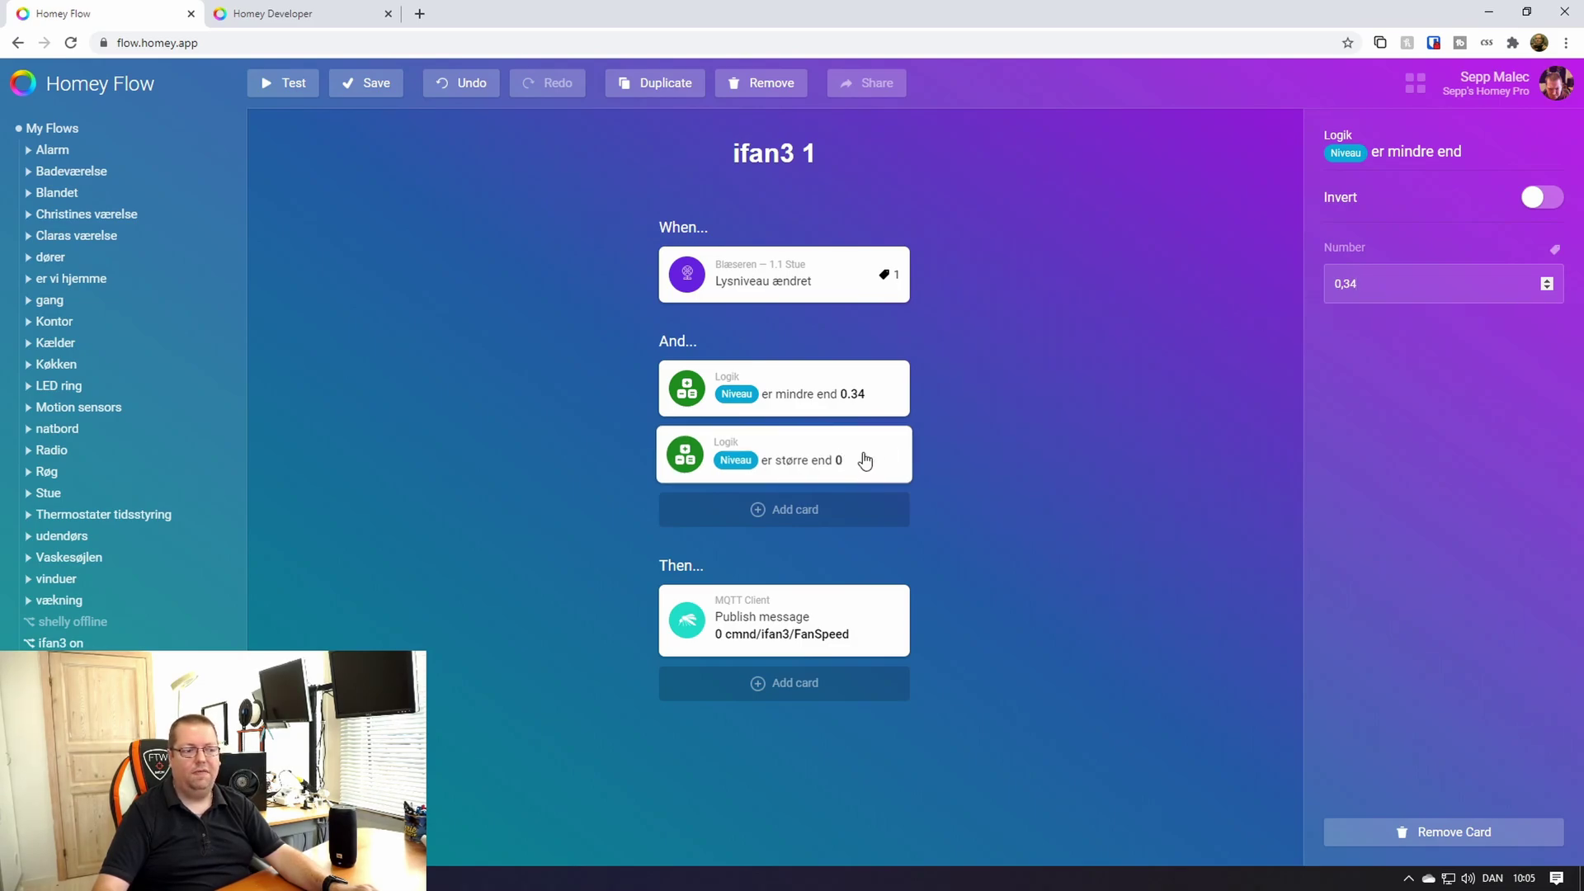
Set the MQTT message text in the "ifan3 1" flow to 1 and save the flow
{"action": "left_click", "coordinate": [806, 617]}
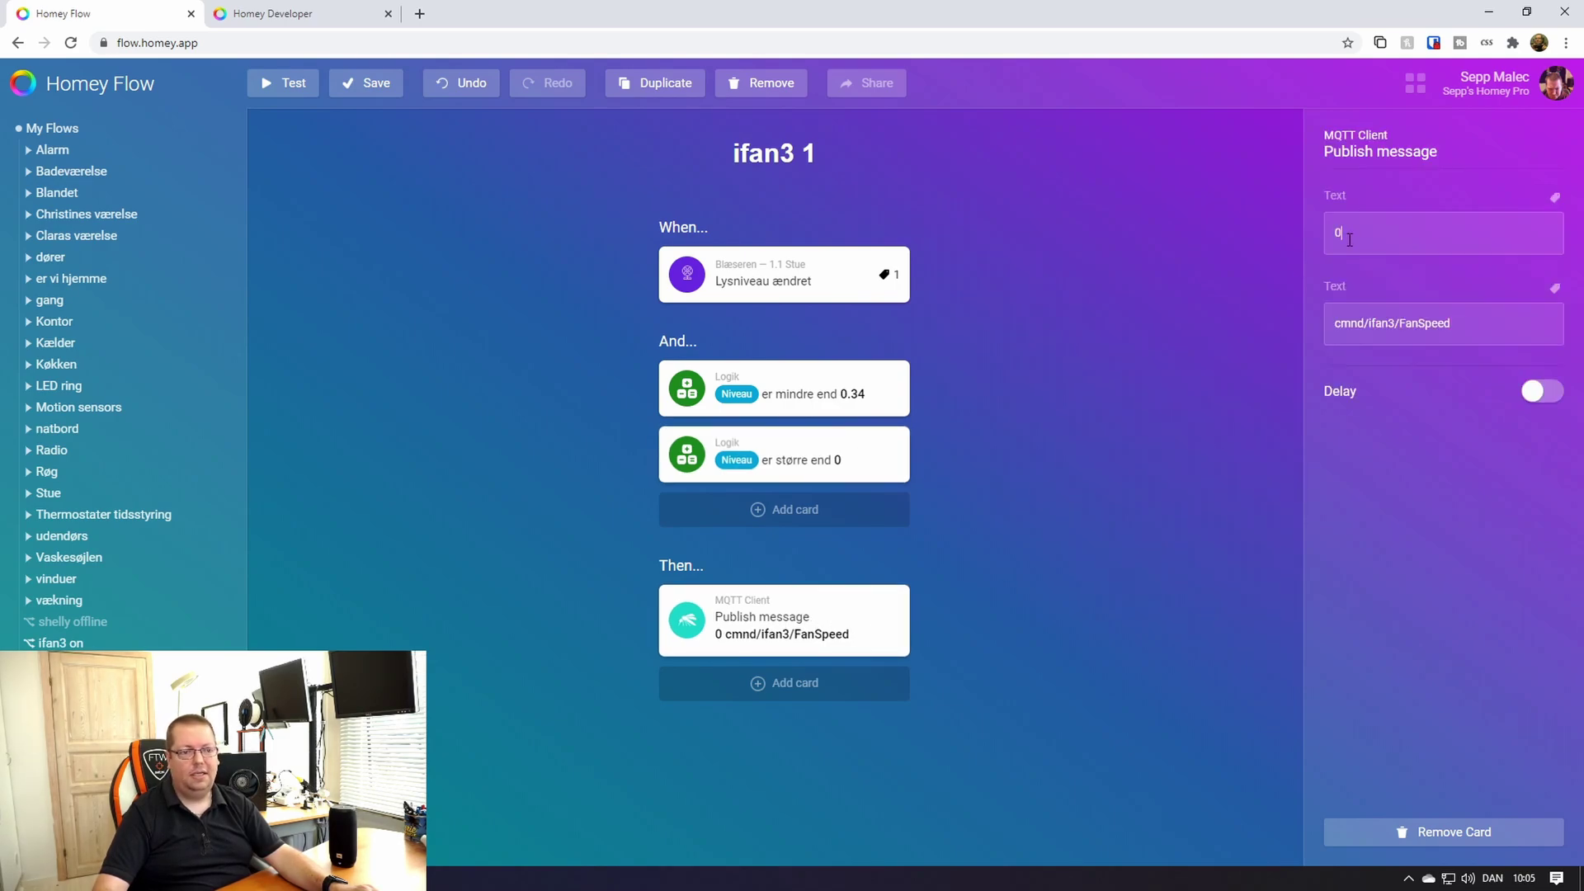
{"action": "key", "text": "BackSpace"}
{"action": "type", "text": "1"}
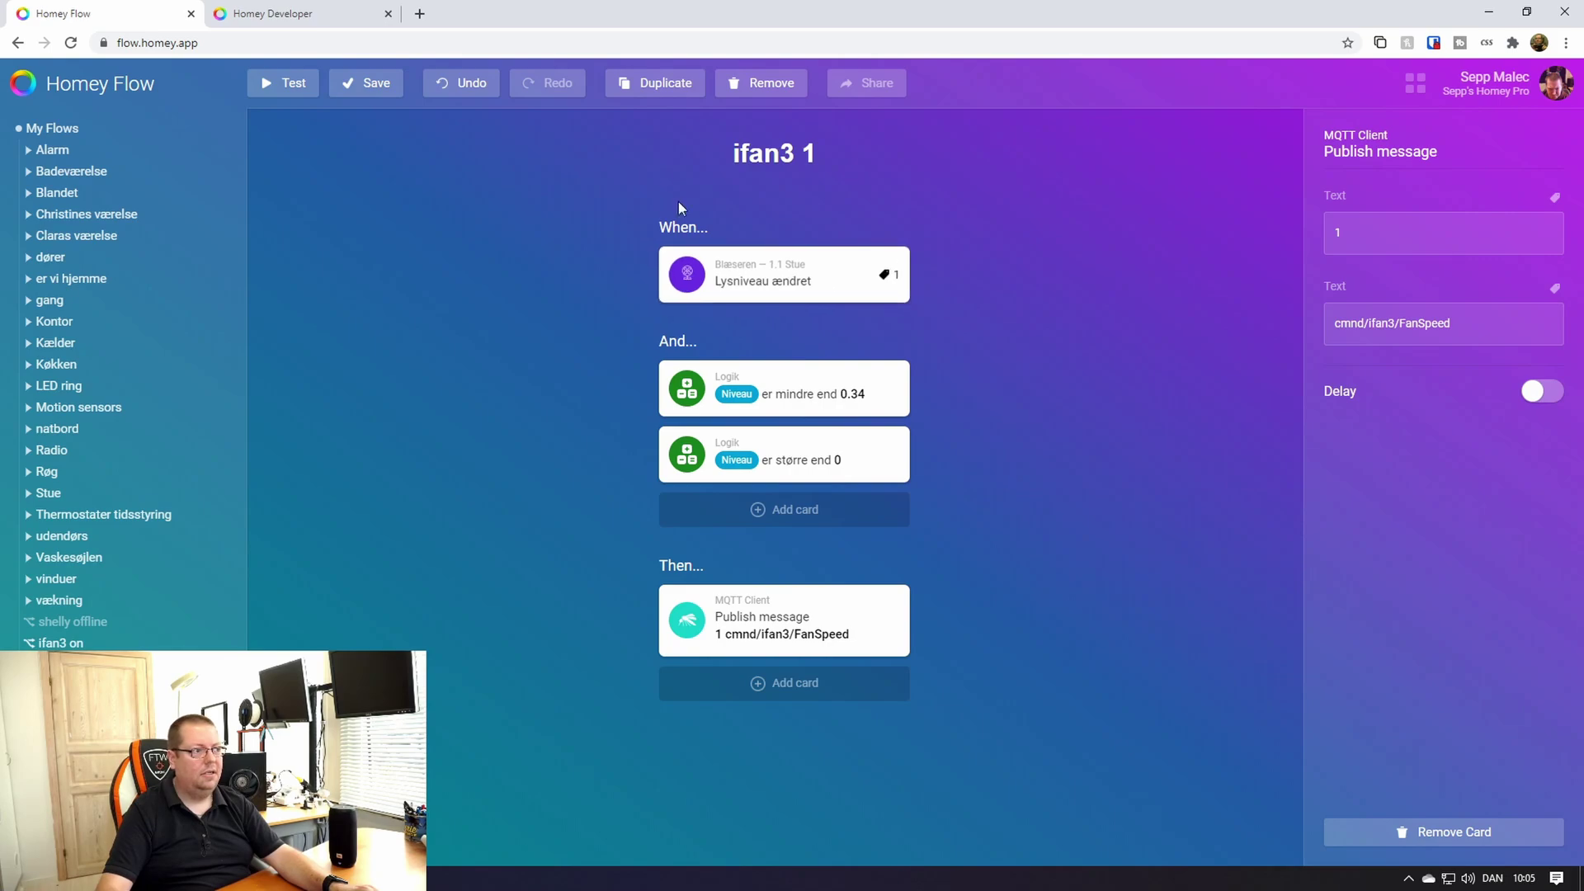
{"action": "left_click", "coordinate": [347, 89]}
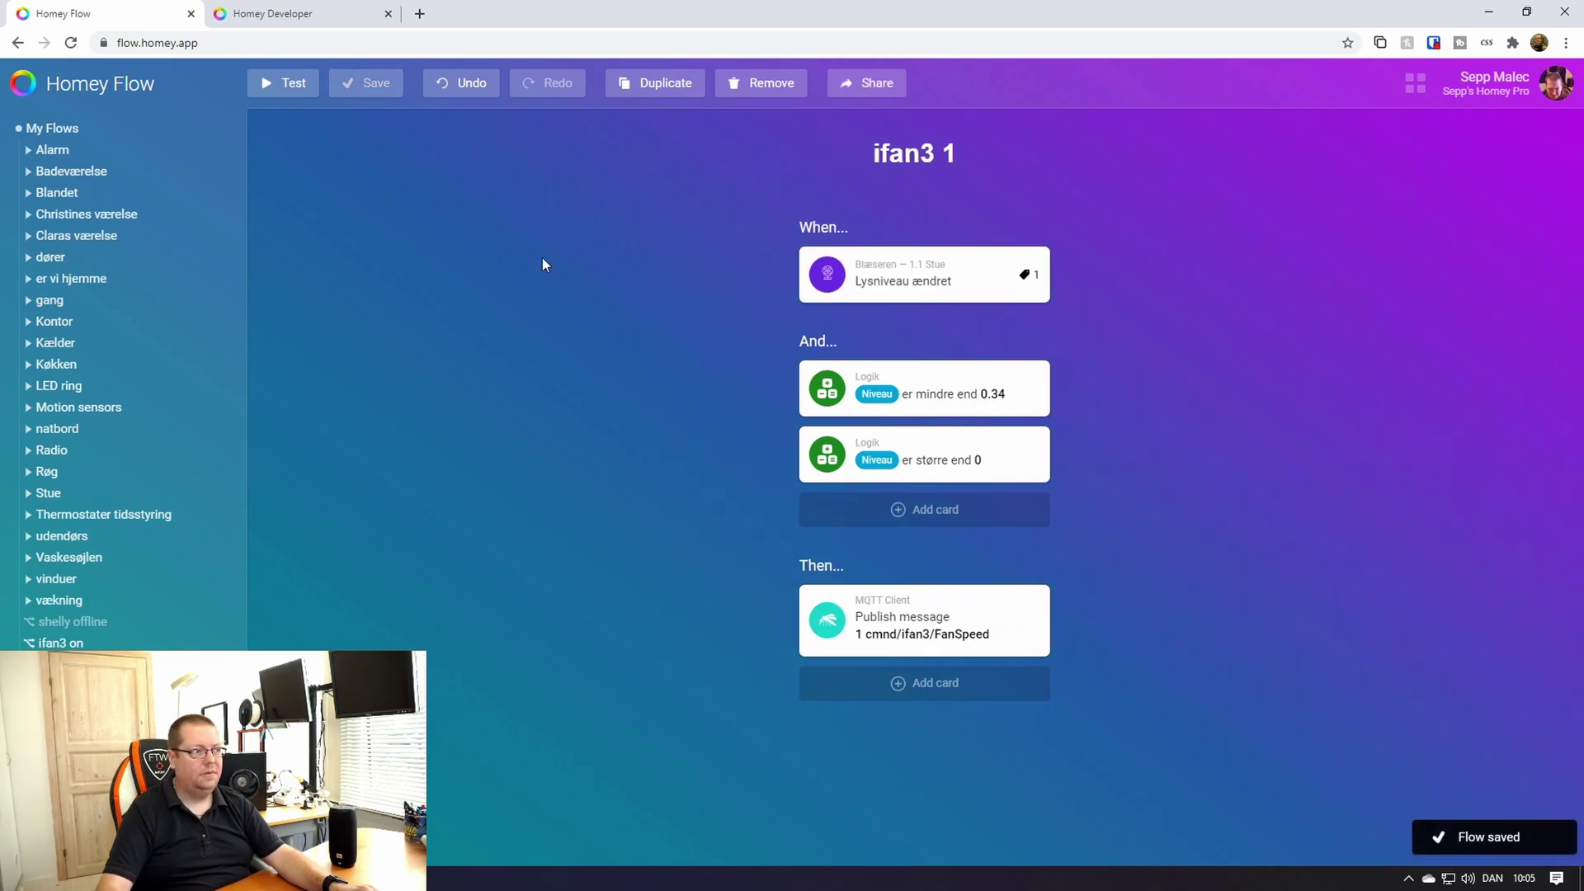
Duplicate the "ifan3 1" flow and name the copy "ifan3 2"
{"action": "left_click", "coordinate": [657, 82]}
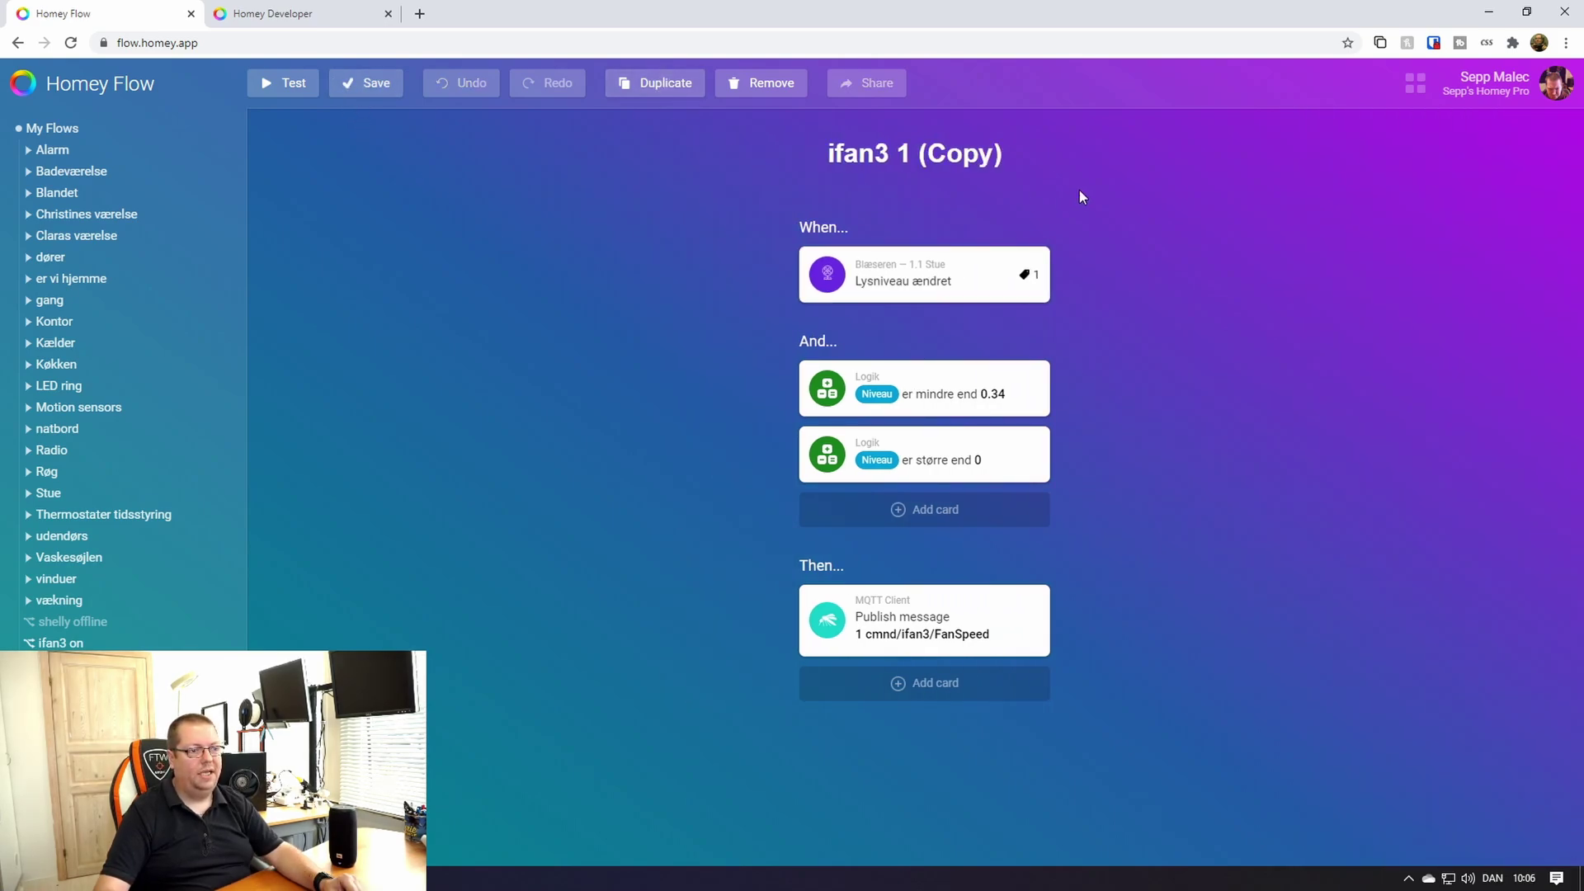
{"action": "left_click_drag", "start_coordinate": [903, 156], "coordinate": [1072, 152]}
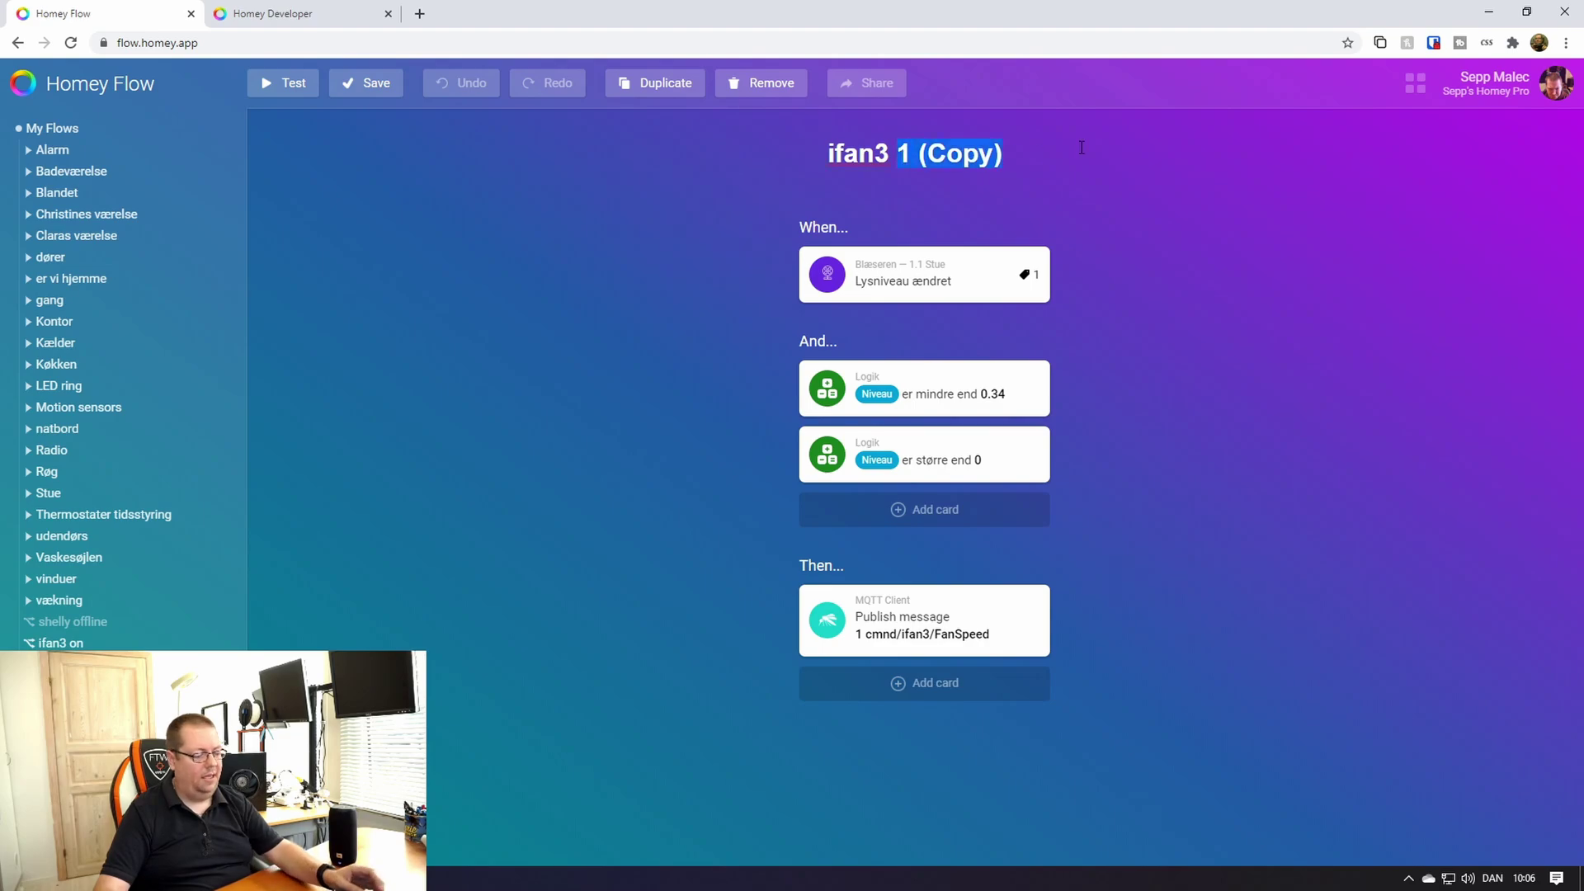
{"action": "type", "text": "2"}
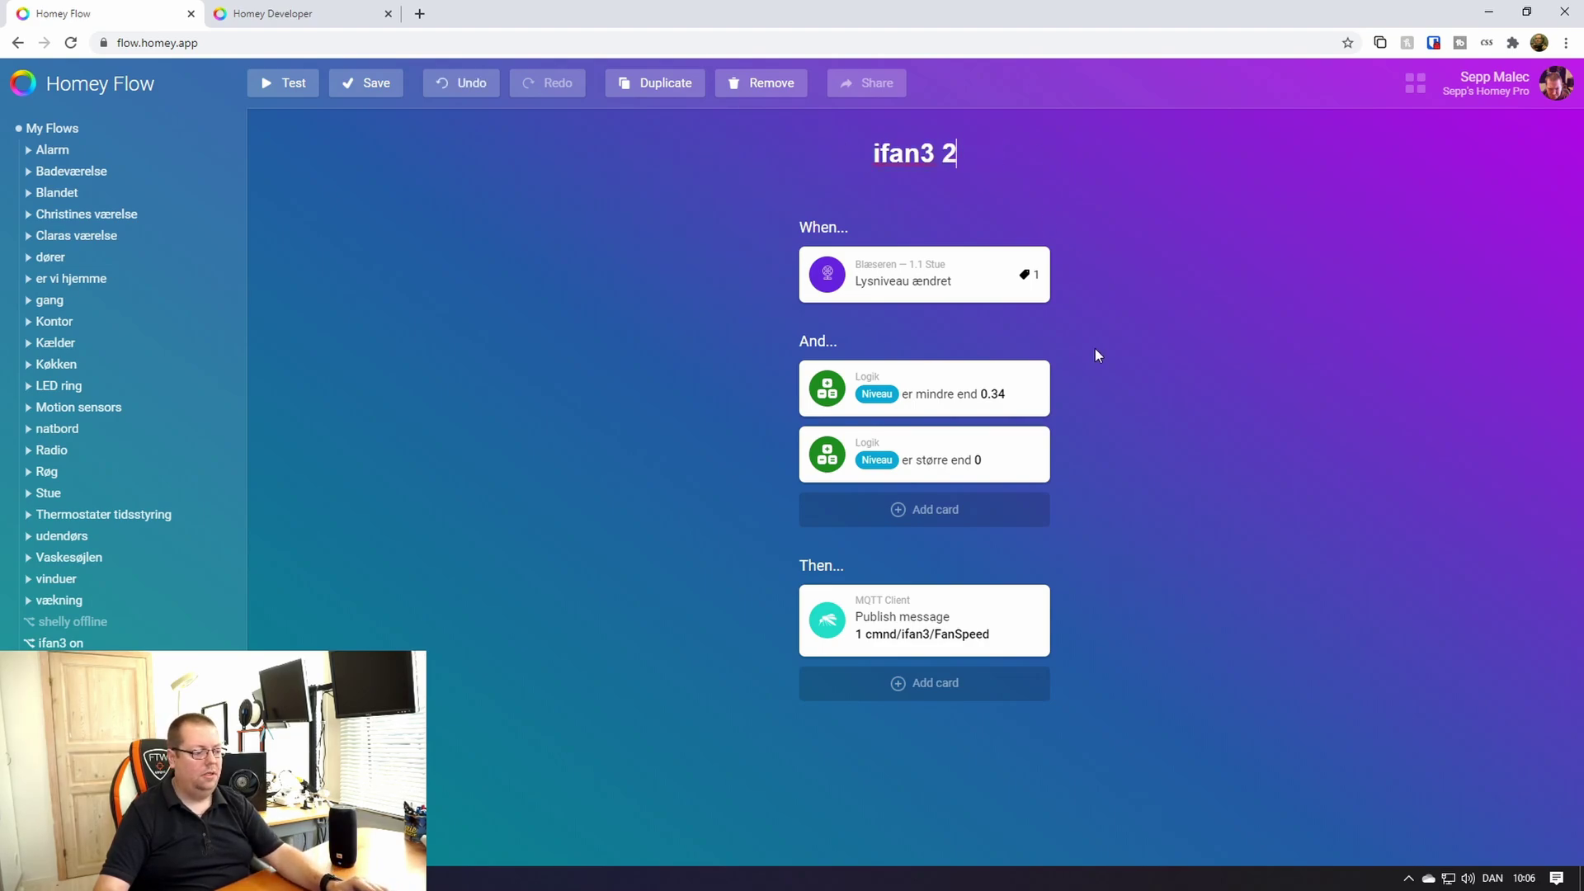
Set the "er større end" condition of "ifan3 2" to 0.33 and its "er mindre end" condition to 0.67
{"action": "left_click", "coordinate": [983, 393]}
{"action": "left_click", "coordinate": [862, 451]}
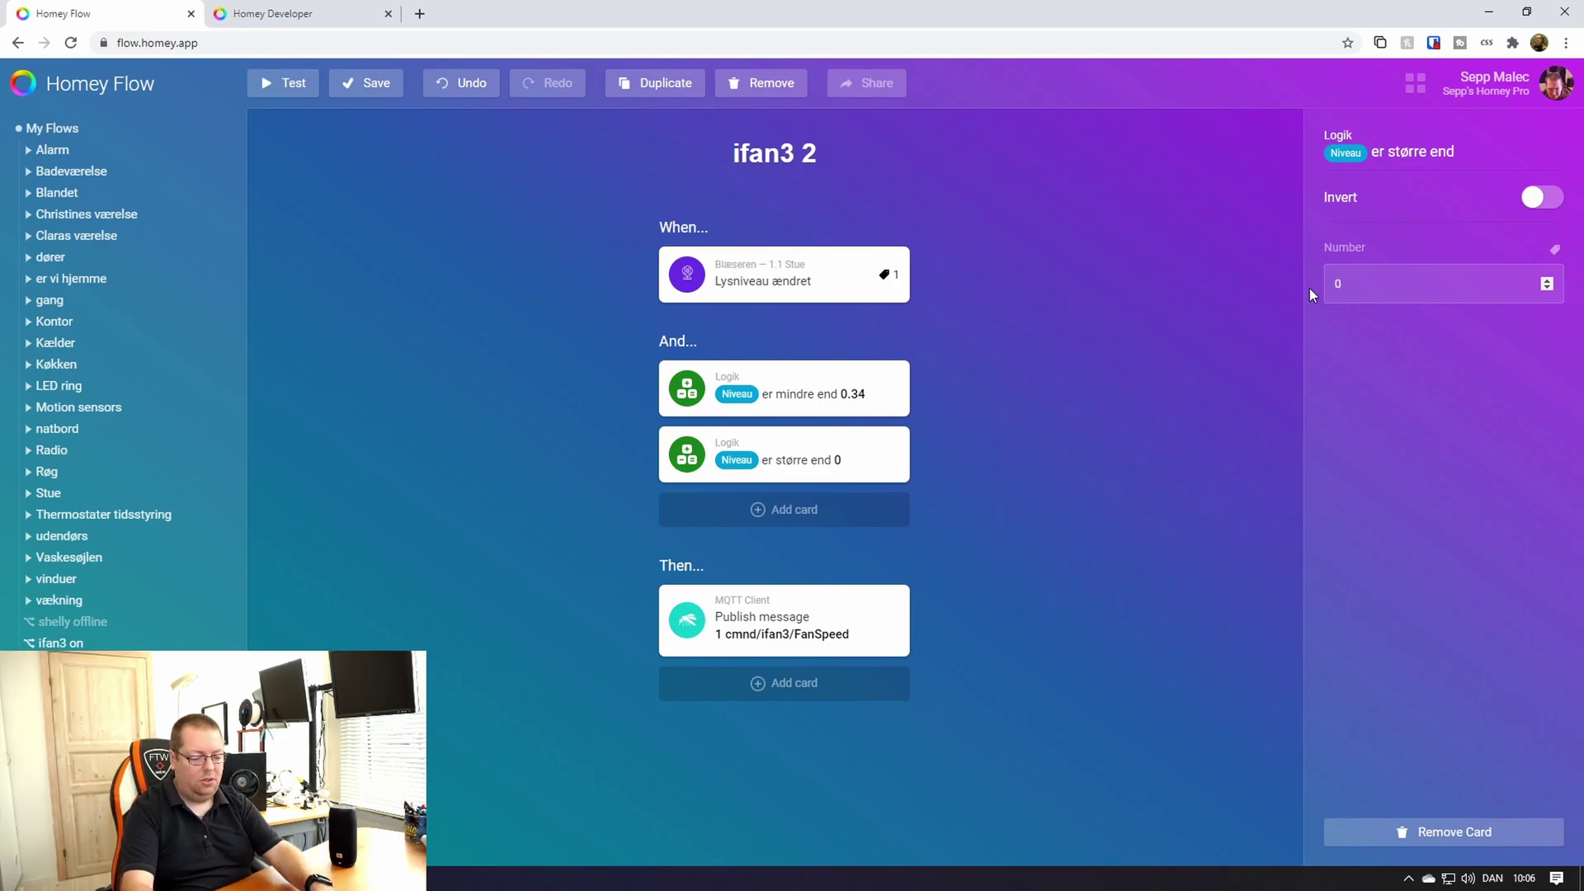
{"action": "type", "text": "0.33"}
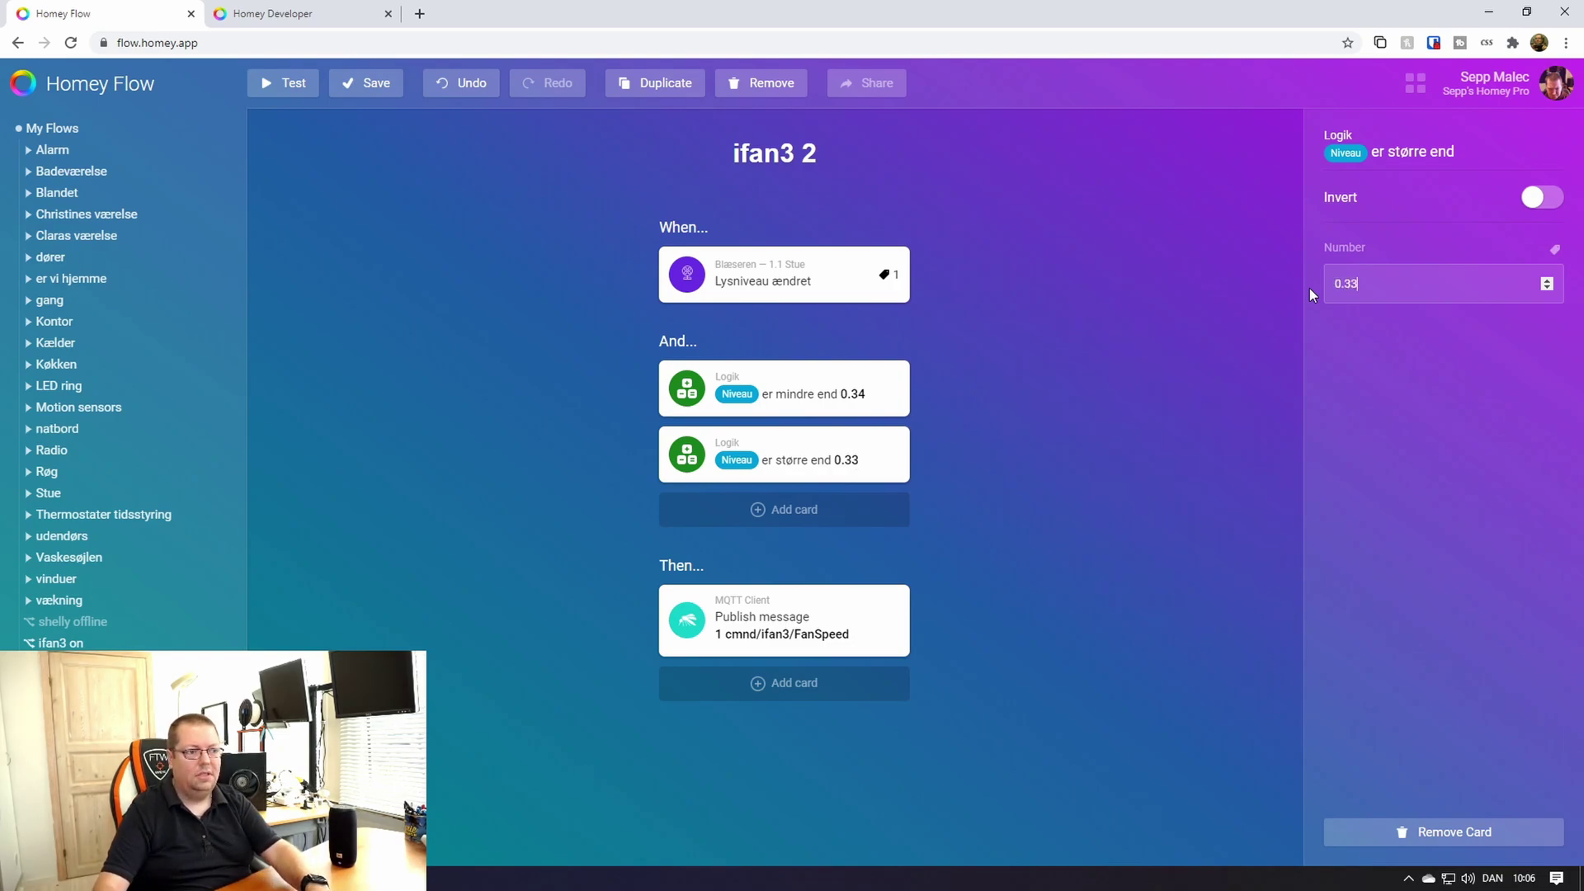
{"action": "left_click", "coordinate": [809, 398]}
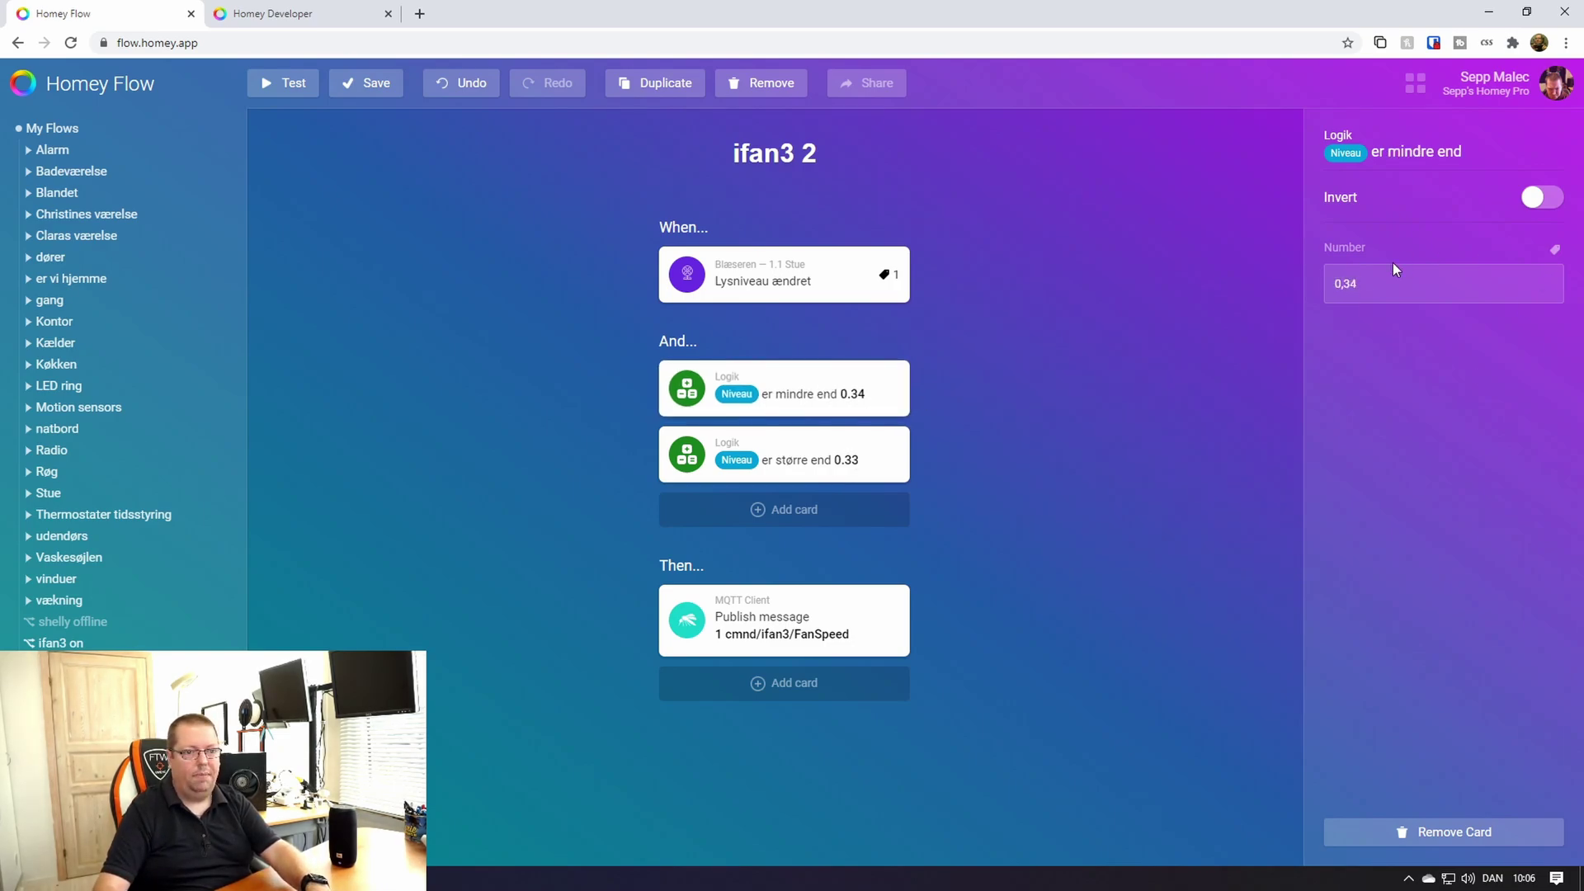
{"action": "left_click", "coordinate": [1371, 285]}
{"action": "key", "text": "BackSpace"}
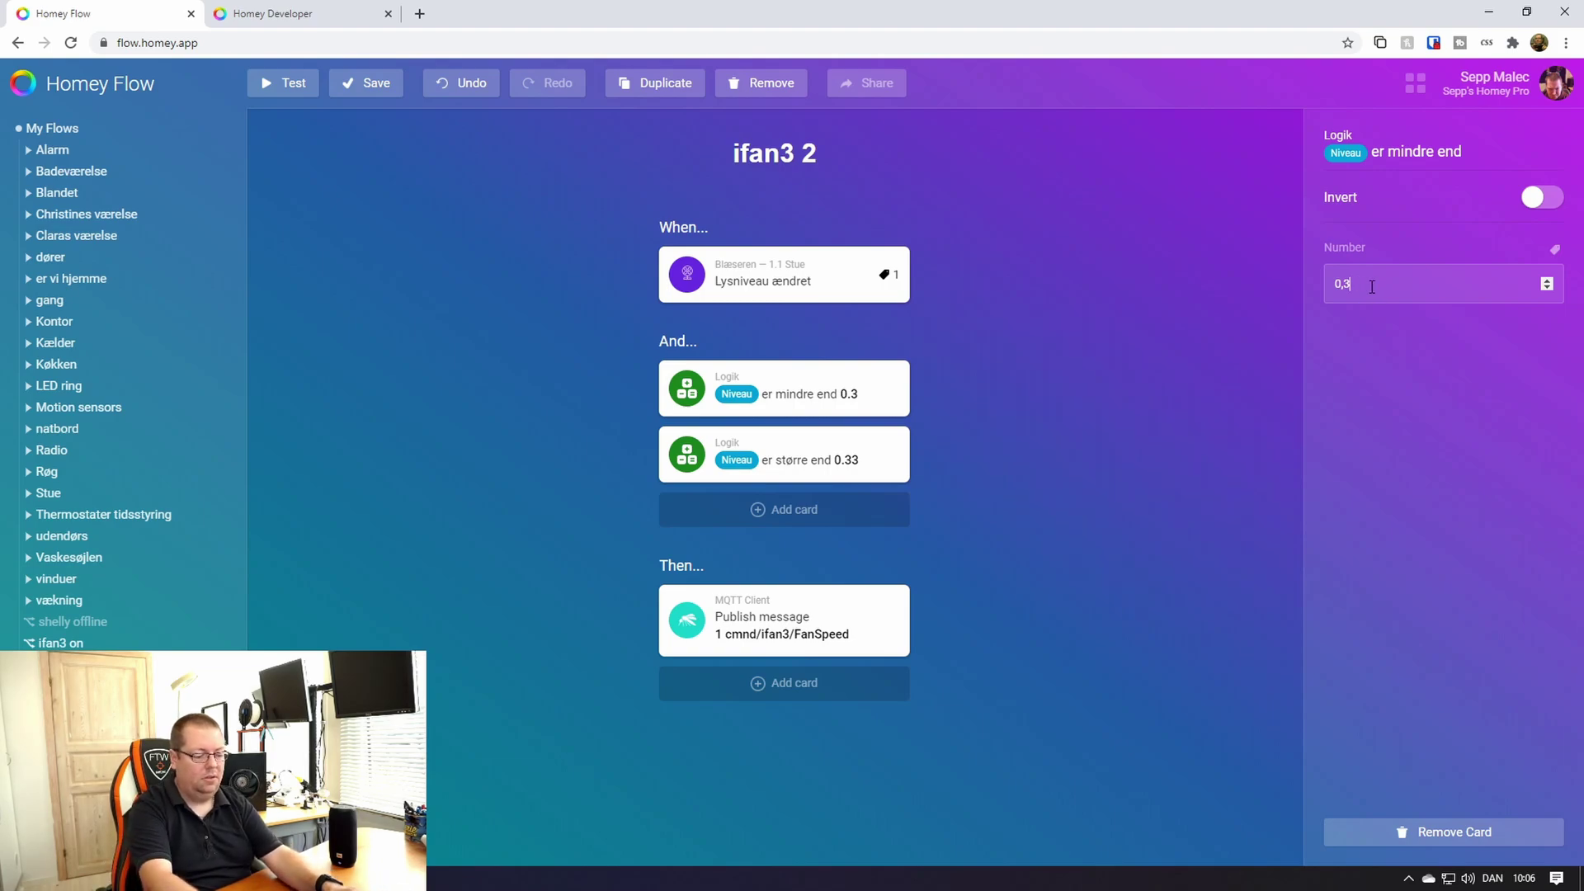
{"action": "key", "text": "BackSpace"}
{"action": "type", "text": "67"}
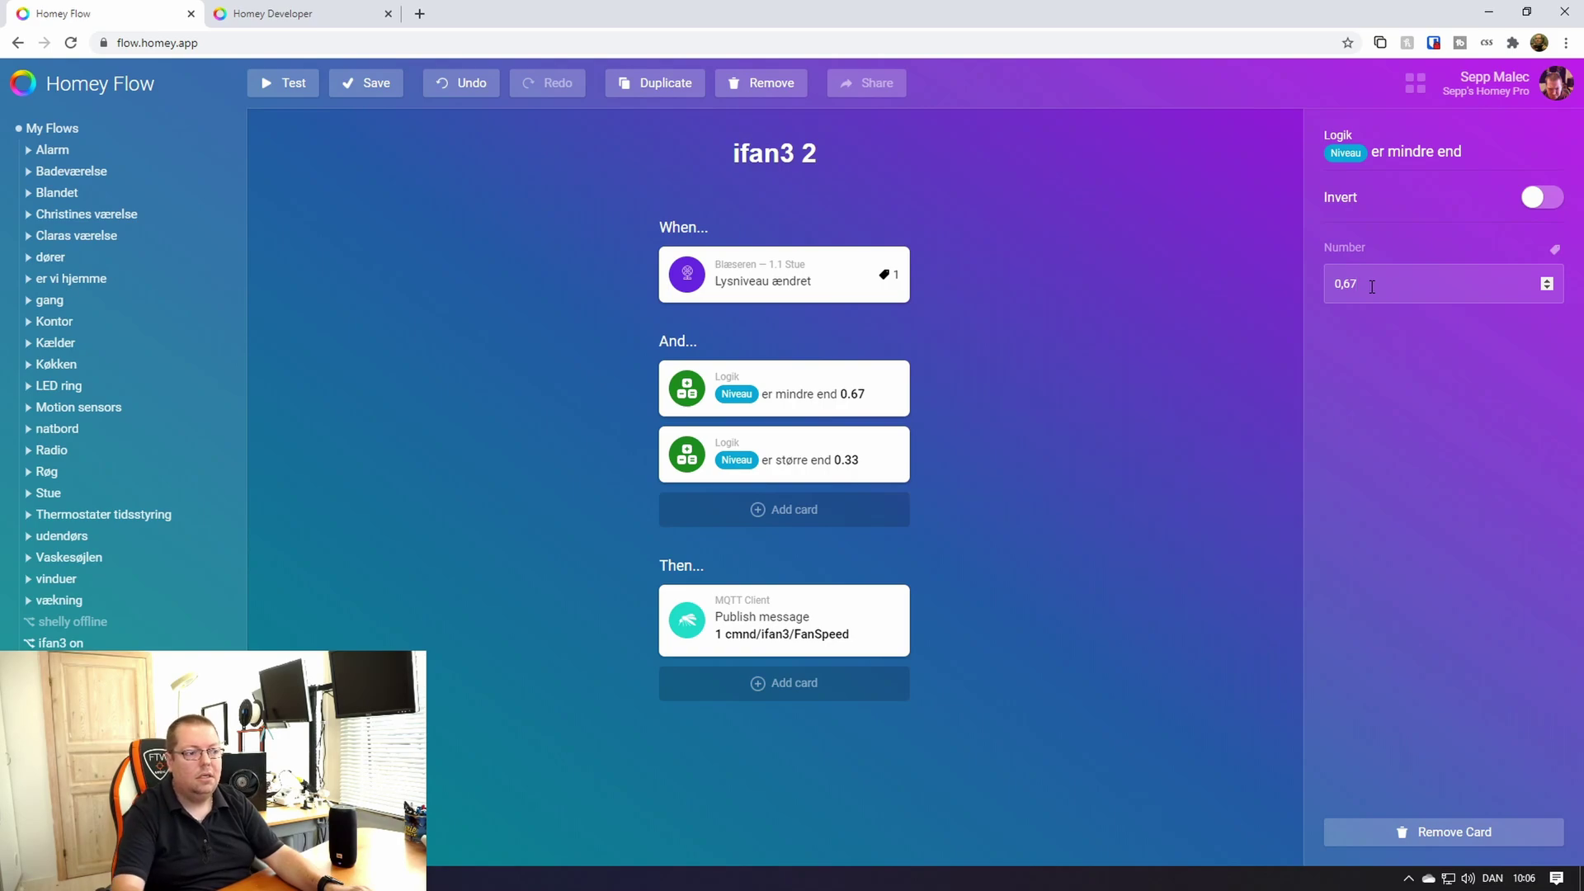
Set the MQTT message text in the "ifan3 2" flow to 2 and save the flow
{"action": "left_click", "coordinate": [866, 618]}
{"action": "left_click", "coordinate": [1353, 245]}
{"action": "key", "text": "BackSpace"}
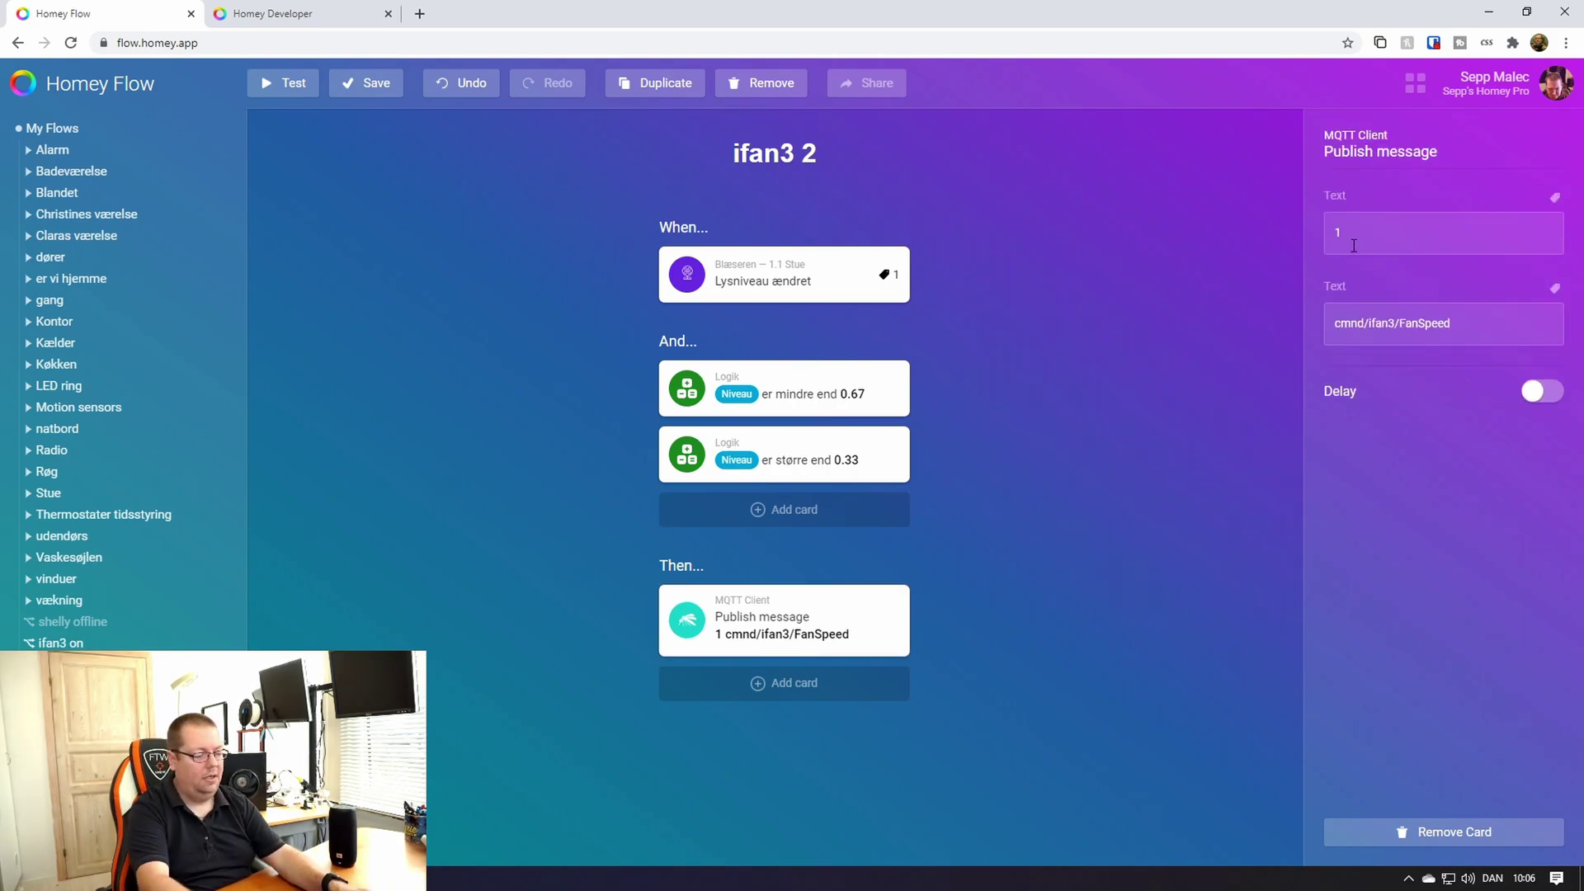
{"action": "type", "text": "2"}
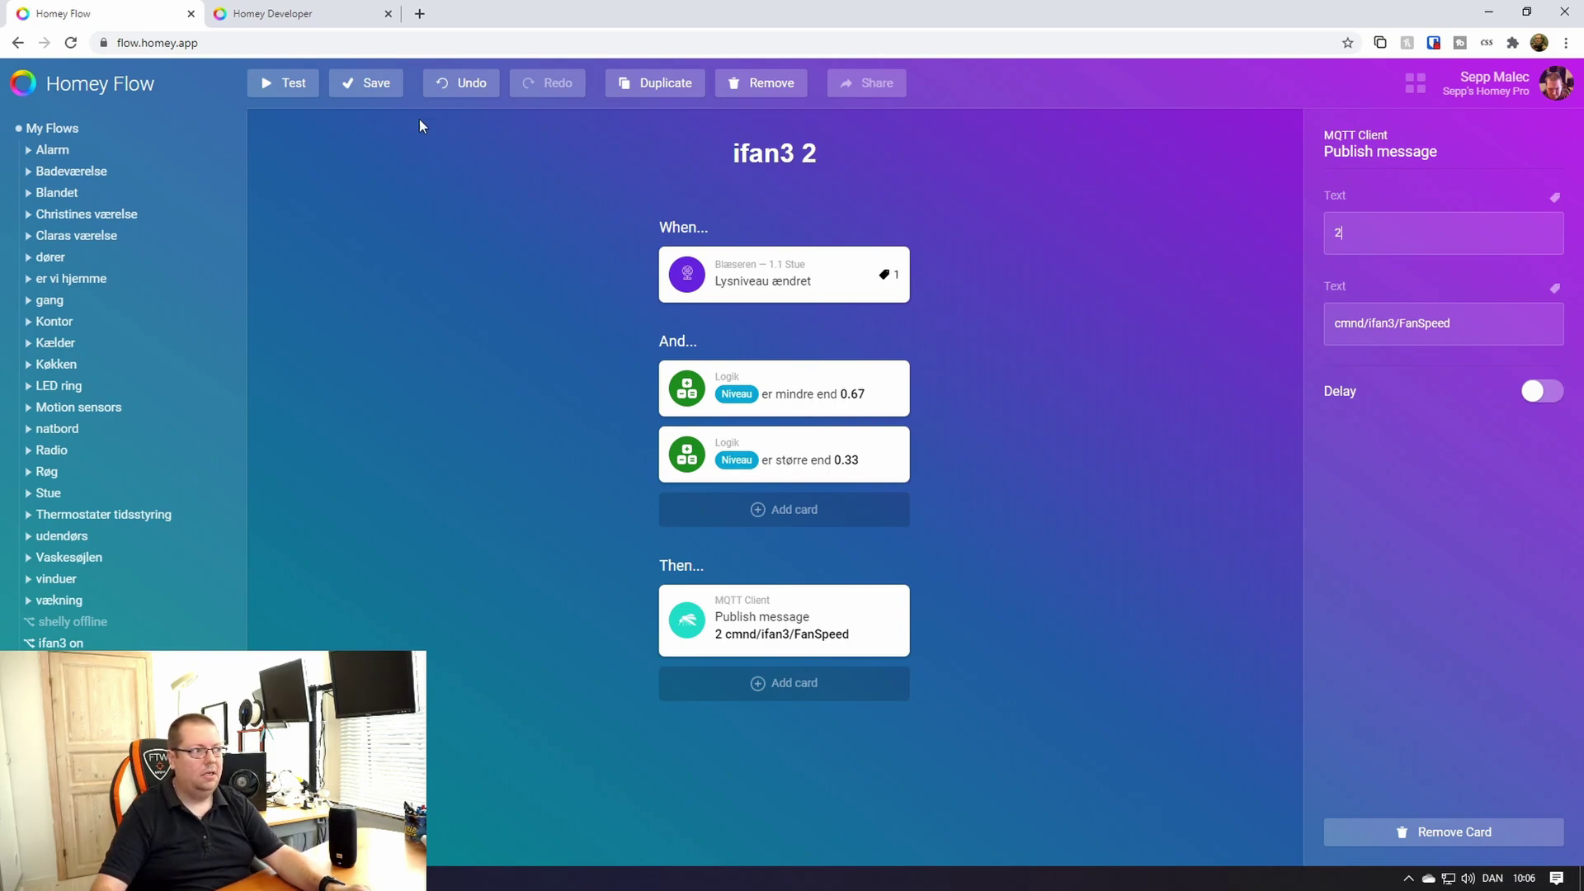
{"action": "left_click", "coordinate": [372, 93]}
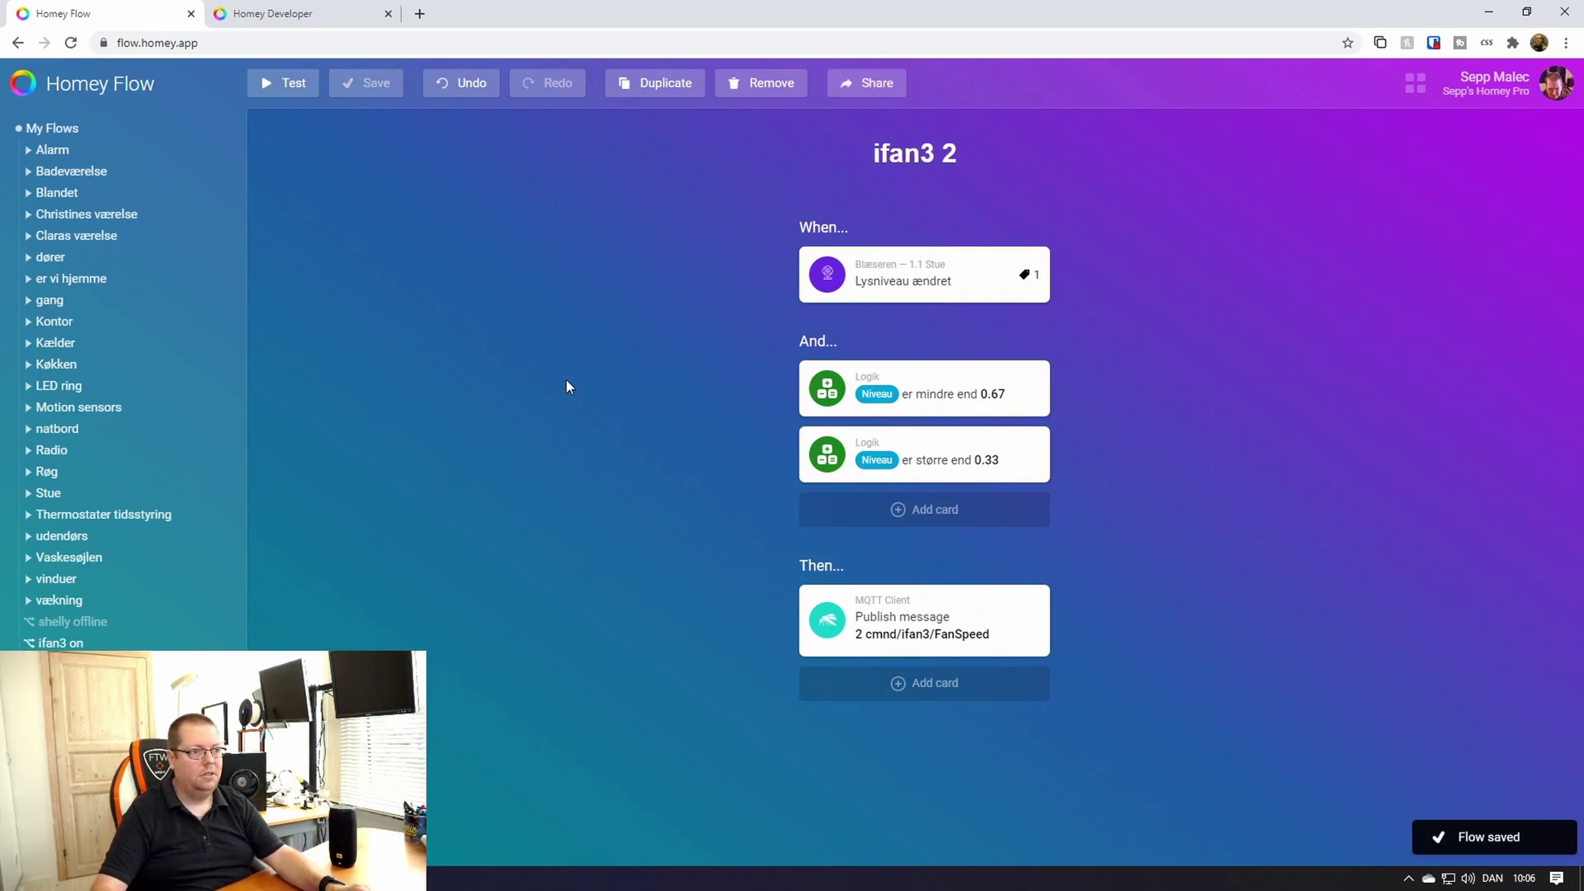
Duplicate the "ifan3 2" flow and name the copy "ifan3 3"
{"action": "left_click", "coordinate": [665, 89]}
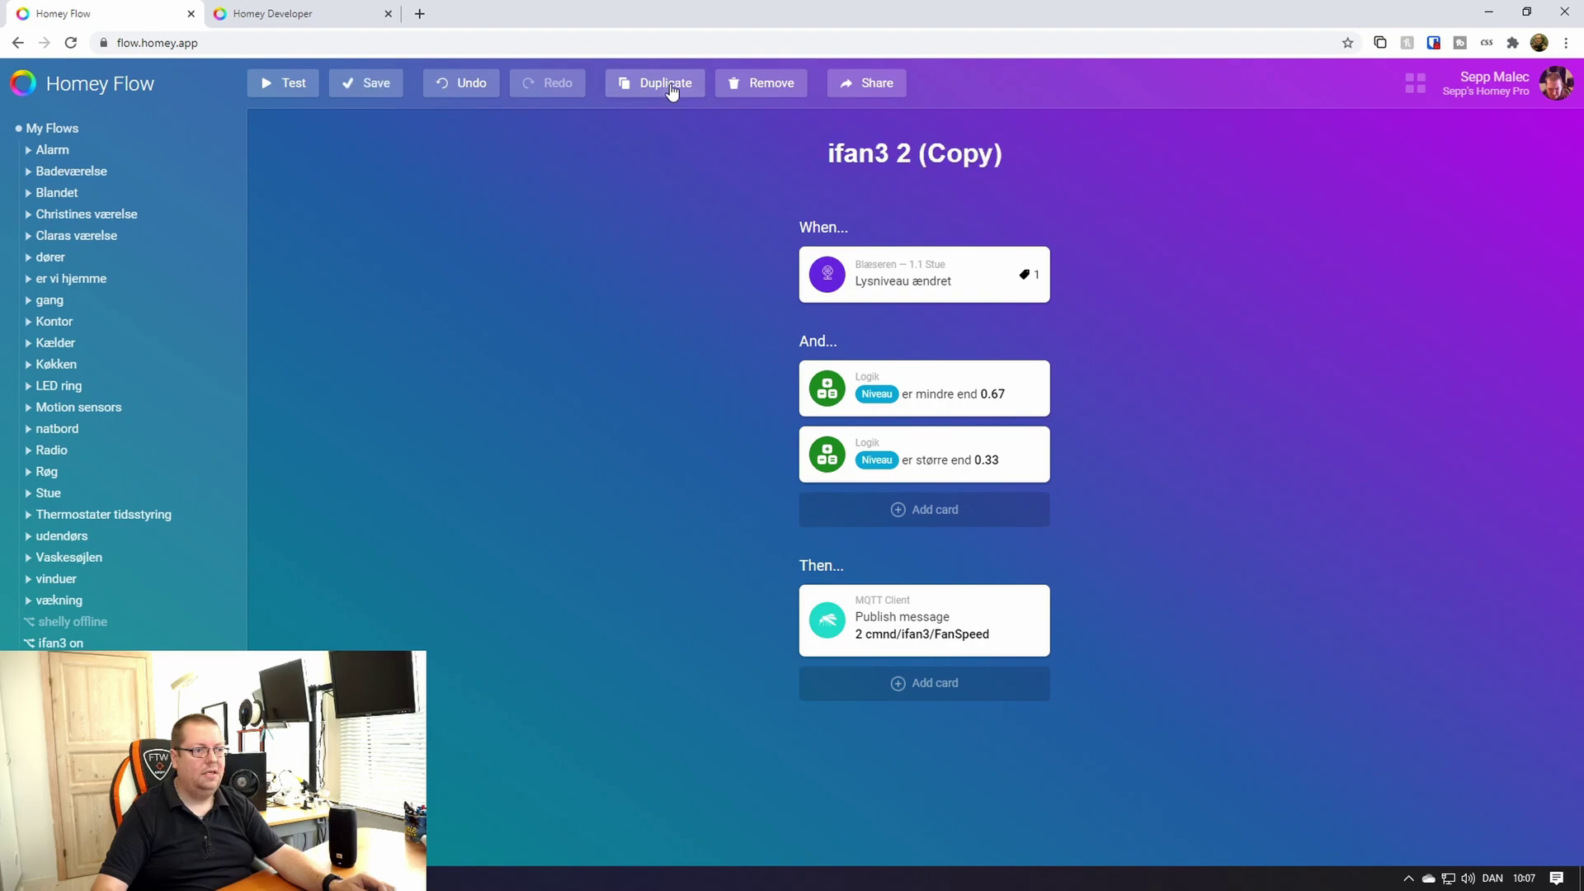
{"action": "left_click_drag", "start_coordinate": [896, 153], "coordinate": [1131, 150]}
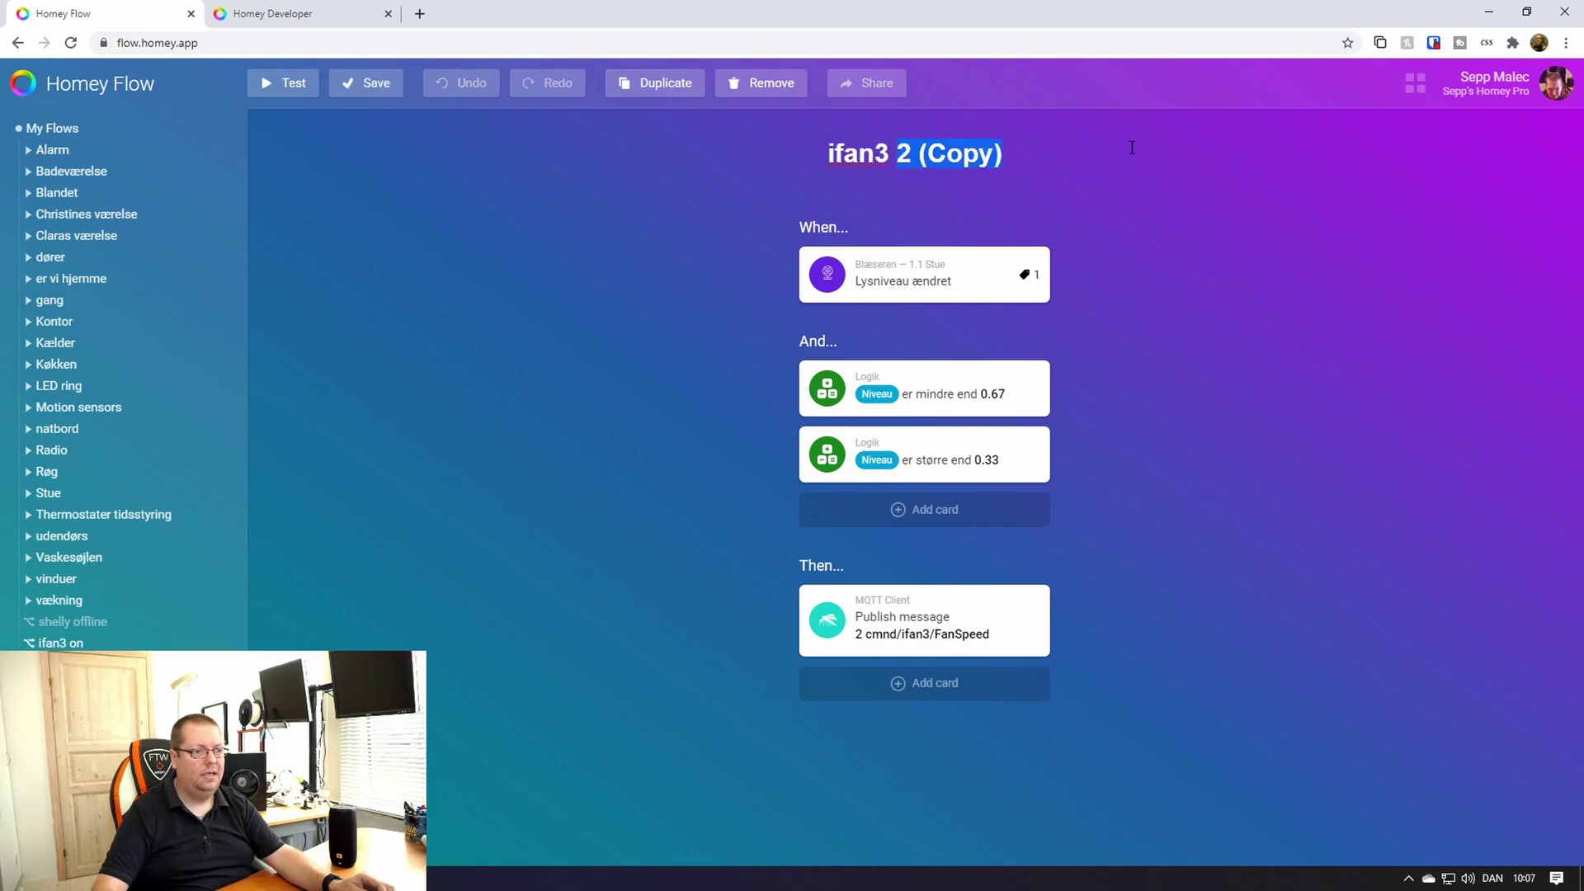
{"action": "type", "text": "3 3"}
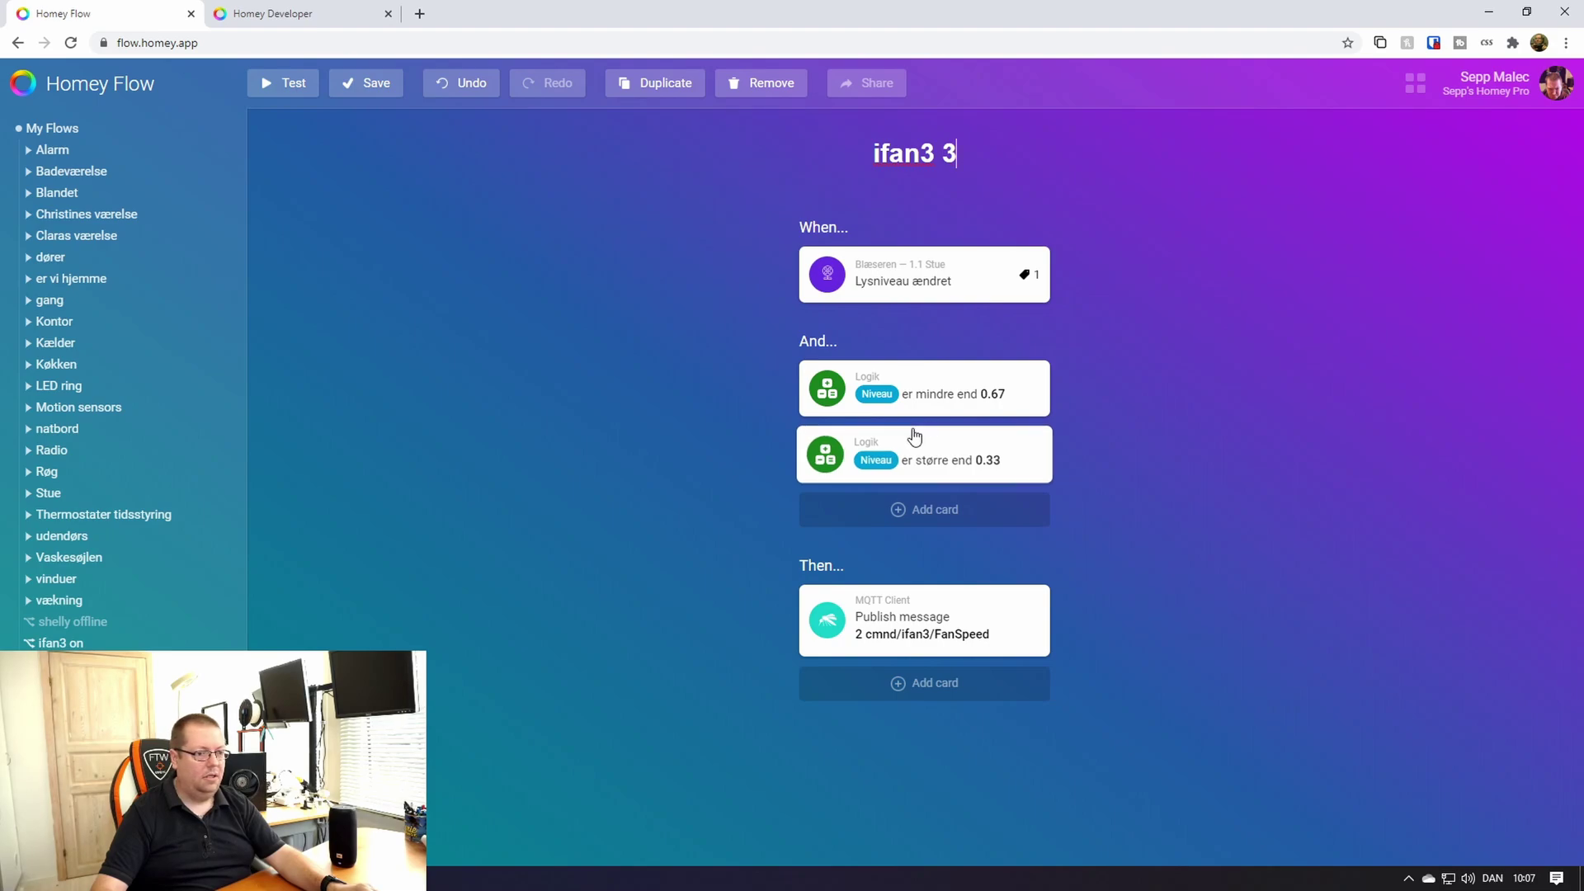
Remove the "er mindre end" condition from "ifan3 3" and set its "er større end" condition to 0.66
{"action": "left_click", "coordinate": [930, 393]}
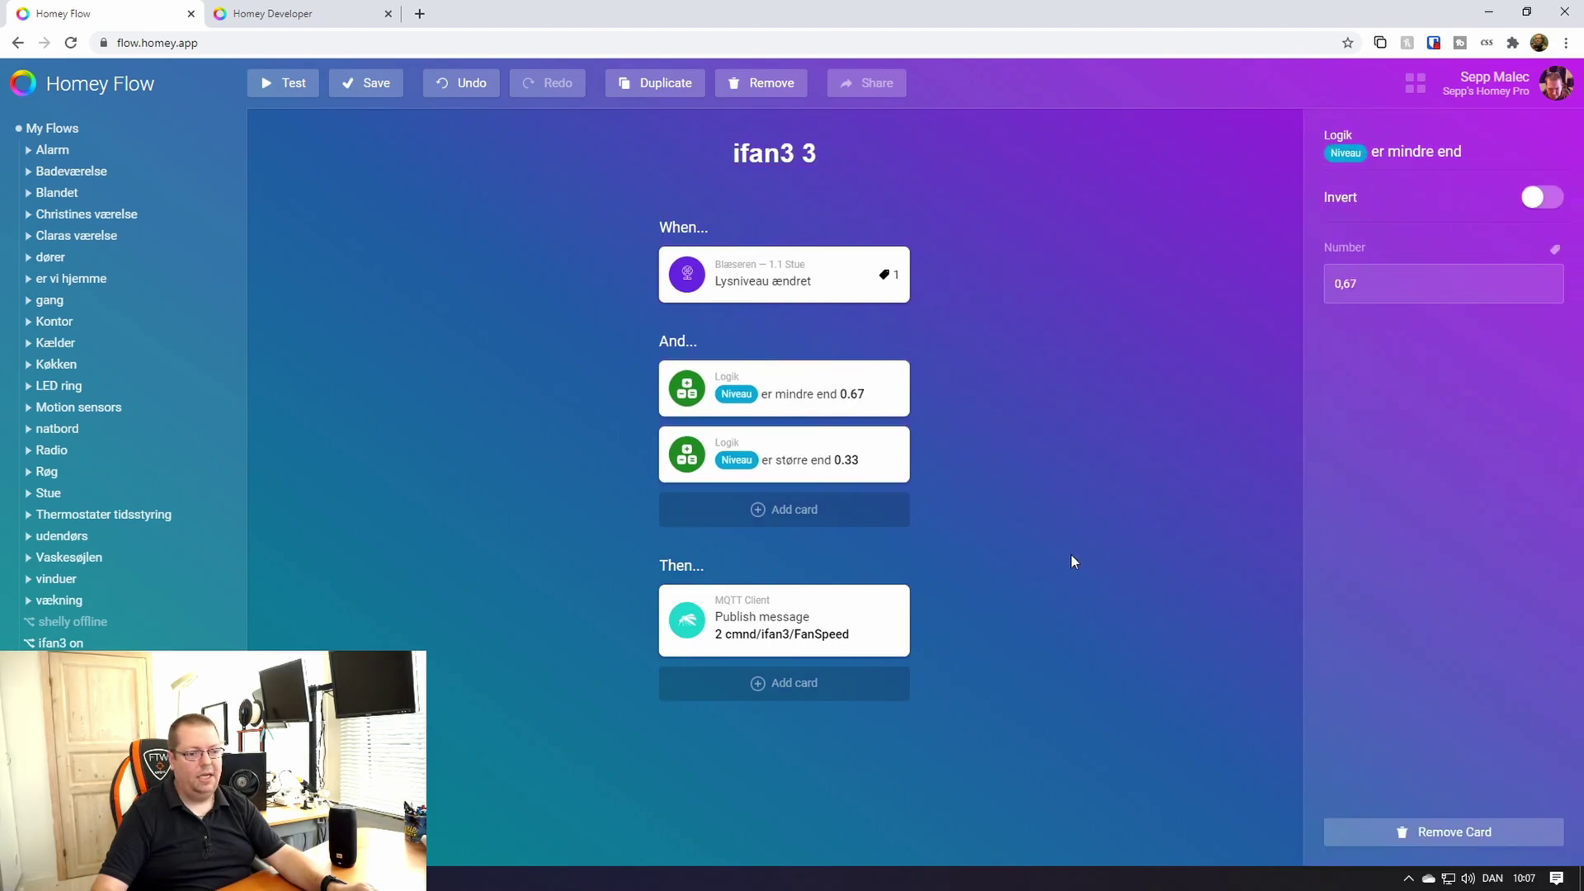
{"action": "left_click", "coordinate": [1425, 833]}
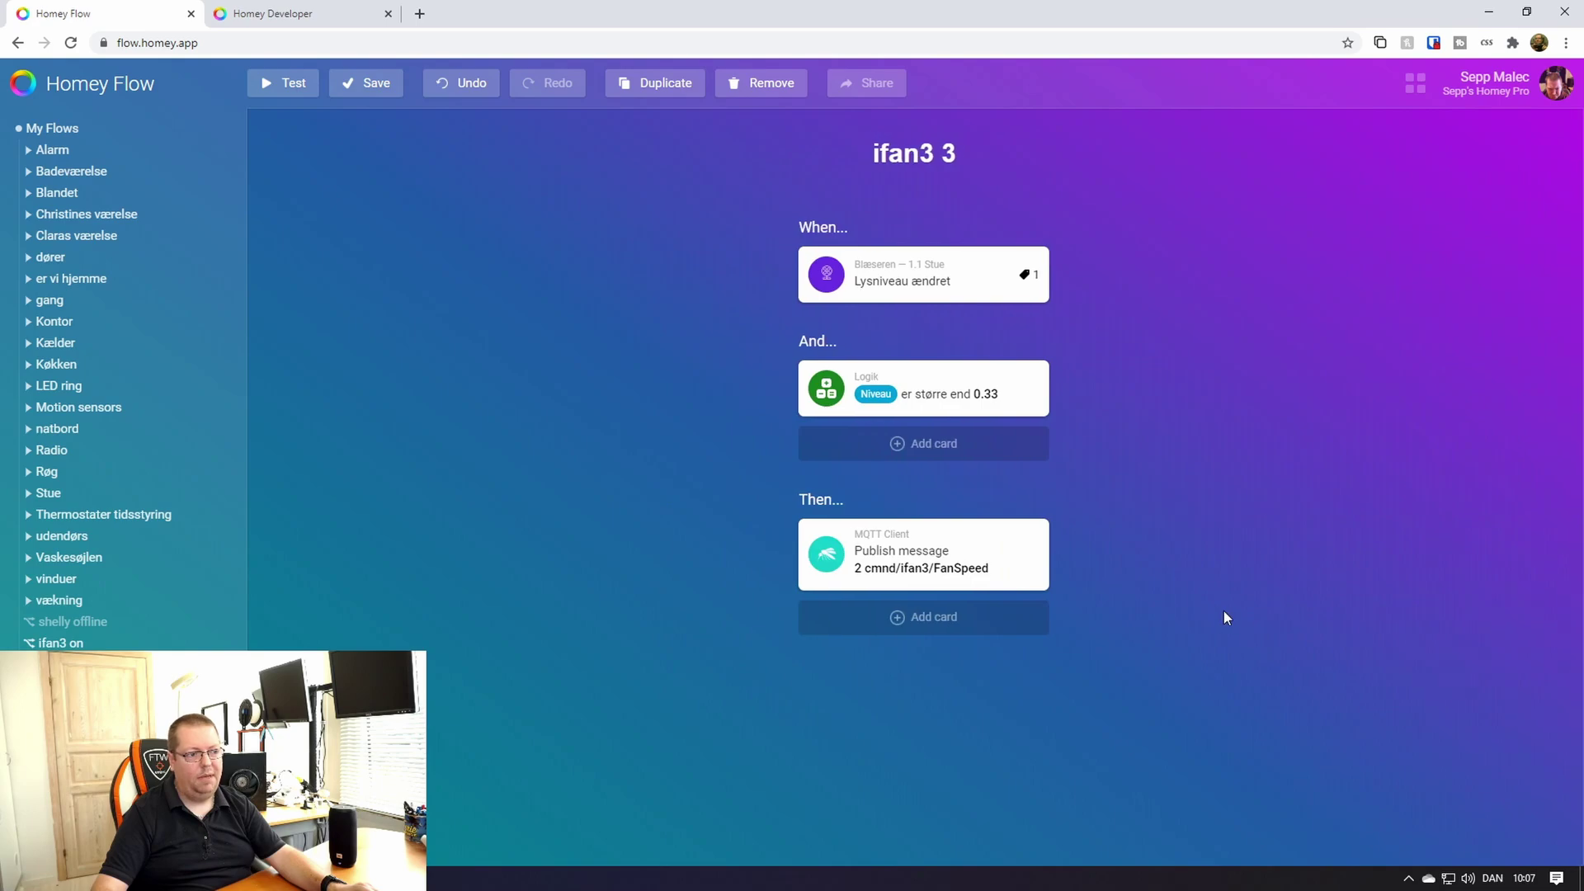
{"action": "left_click", "coordinate": [968, 396]}
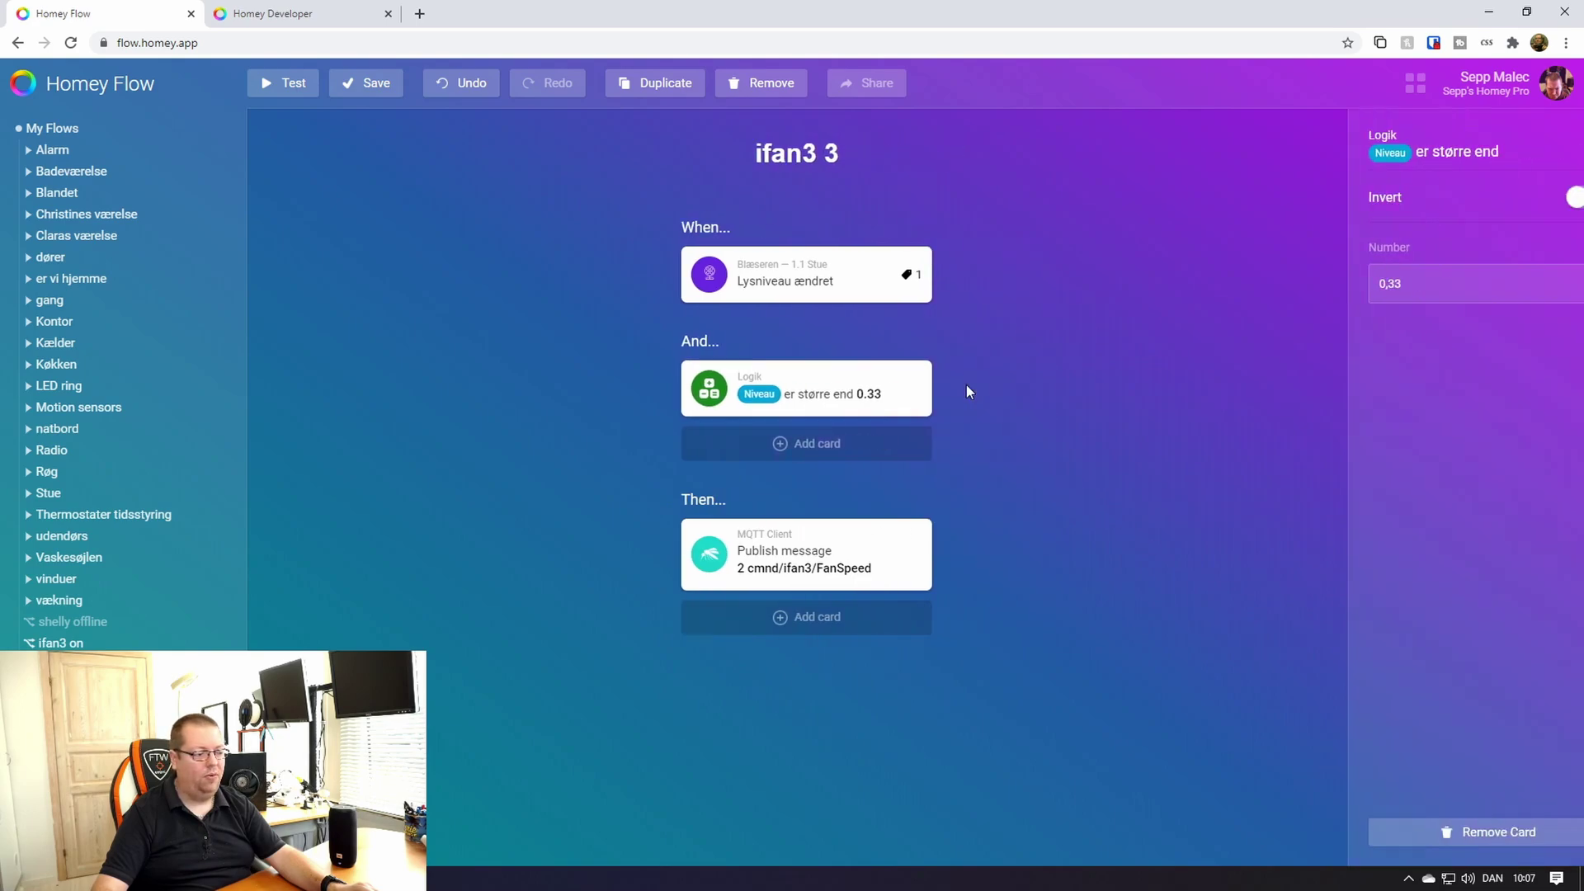
{"action": "left_click", "coordinate": [1376, 285]}
{"action": "key", "text": "BackSpace"}
{"action": "key", "text": "BackSpace"}
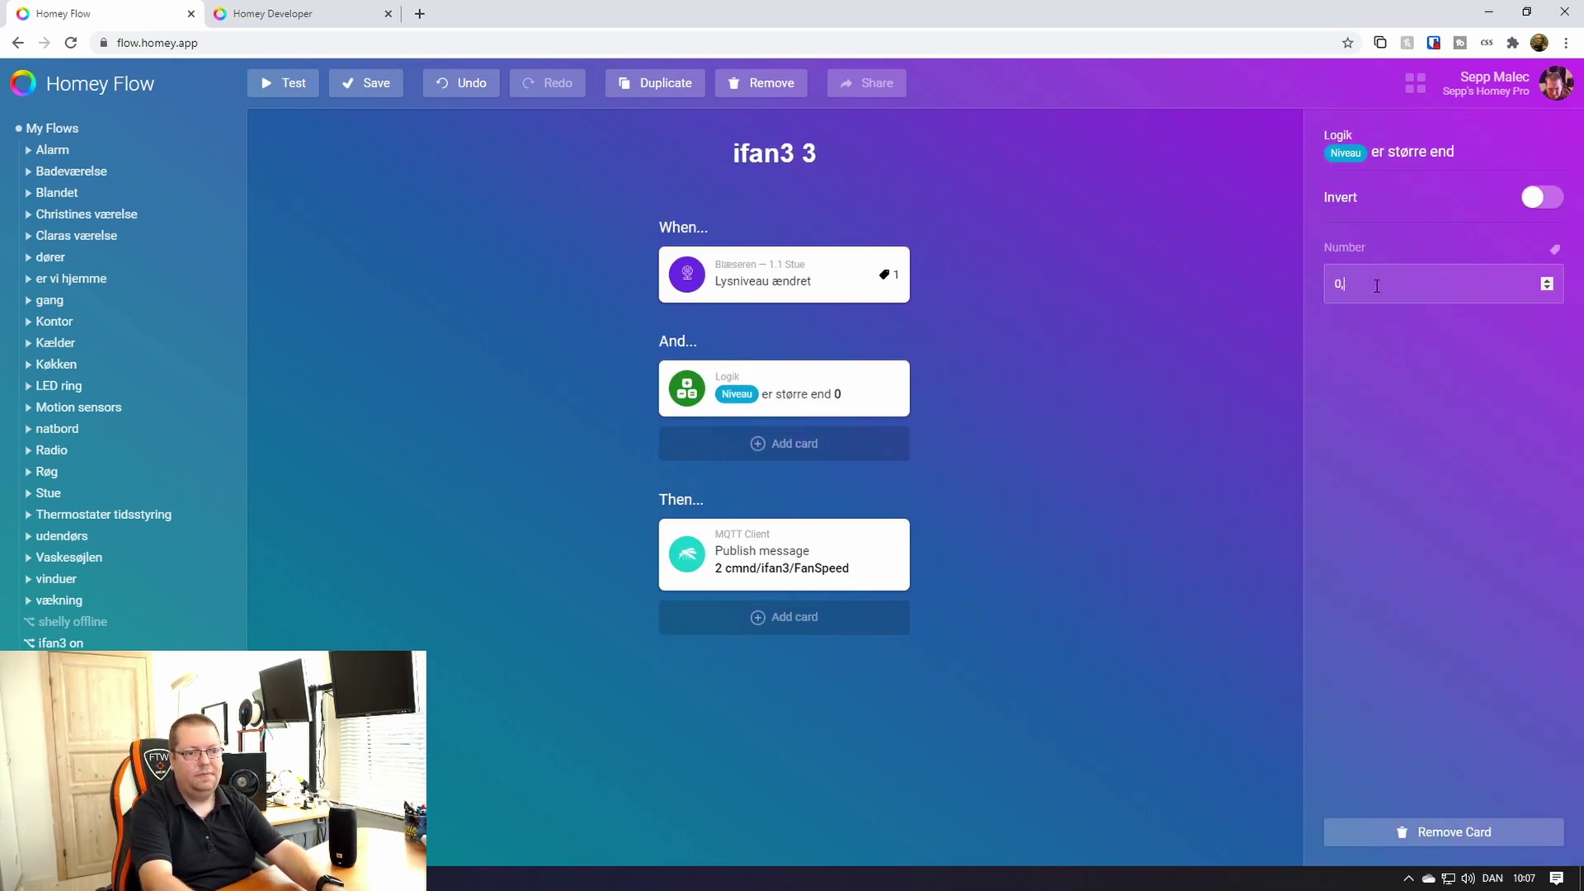
{"action": "type", "text": "66"}
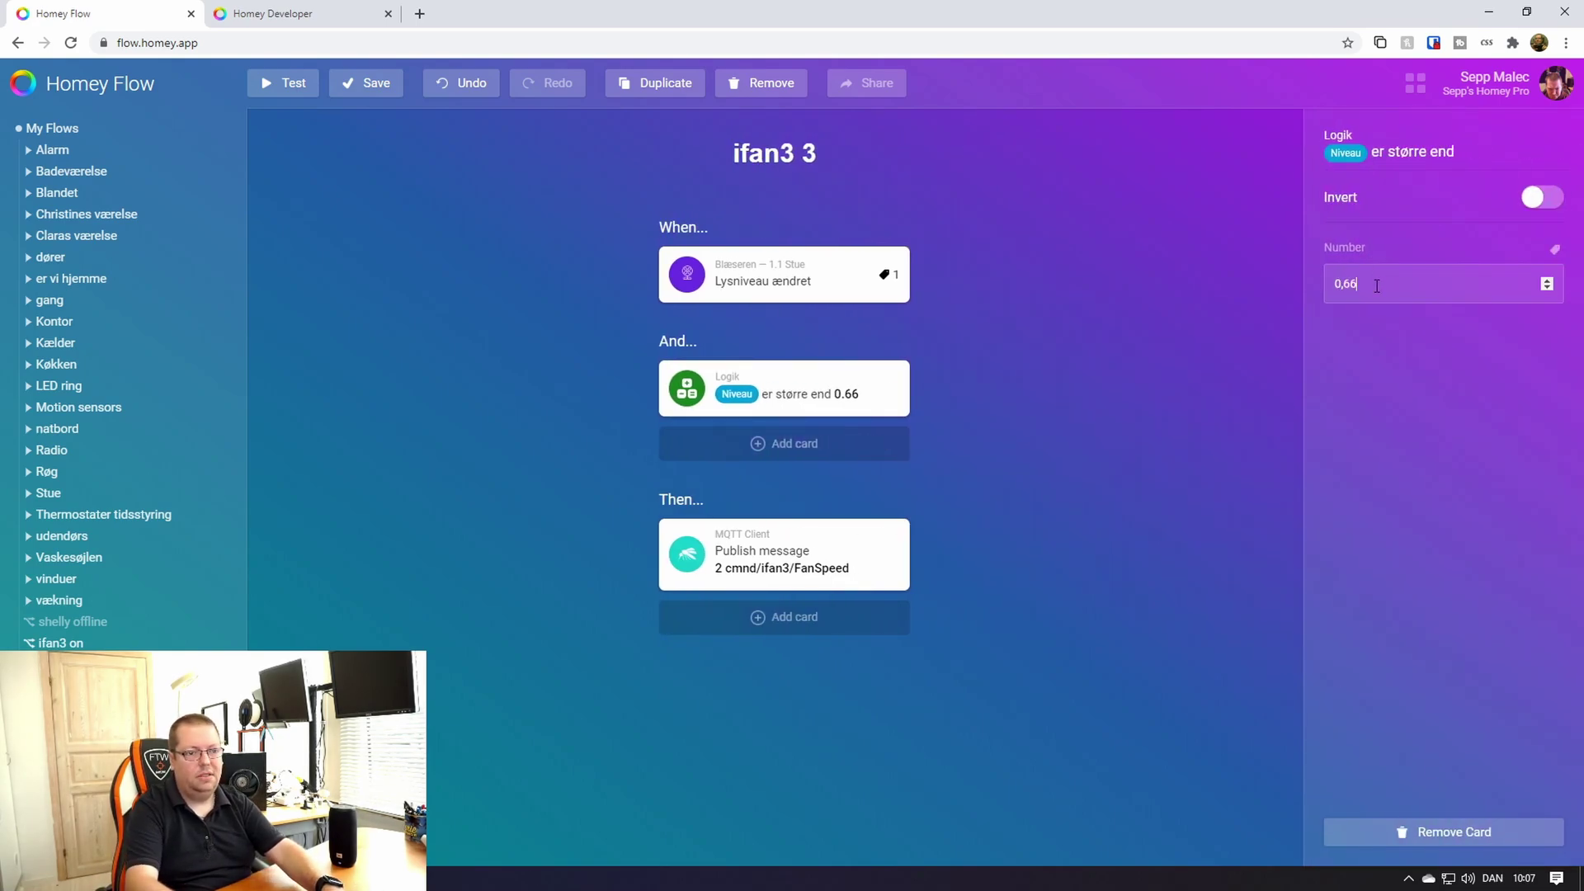
Set the MQTT message text in the "ifan3 3" flow to 3 and save the flow
{"action": "left_click", "coordinate": [790, 546]}
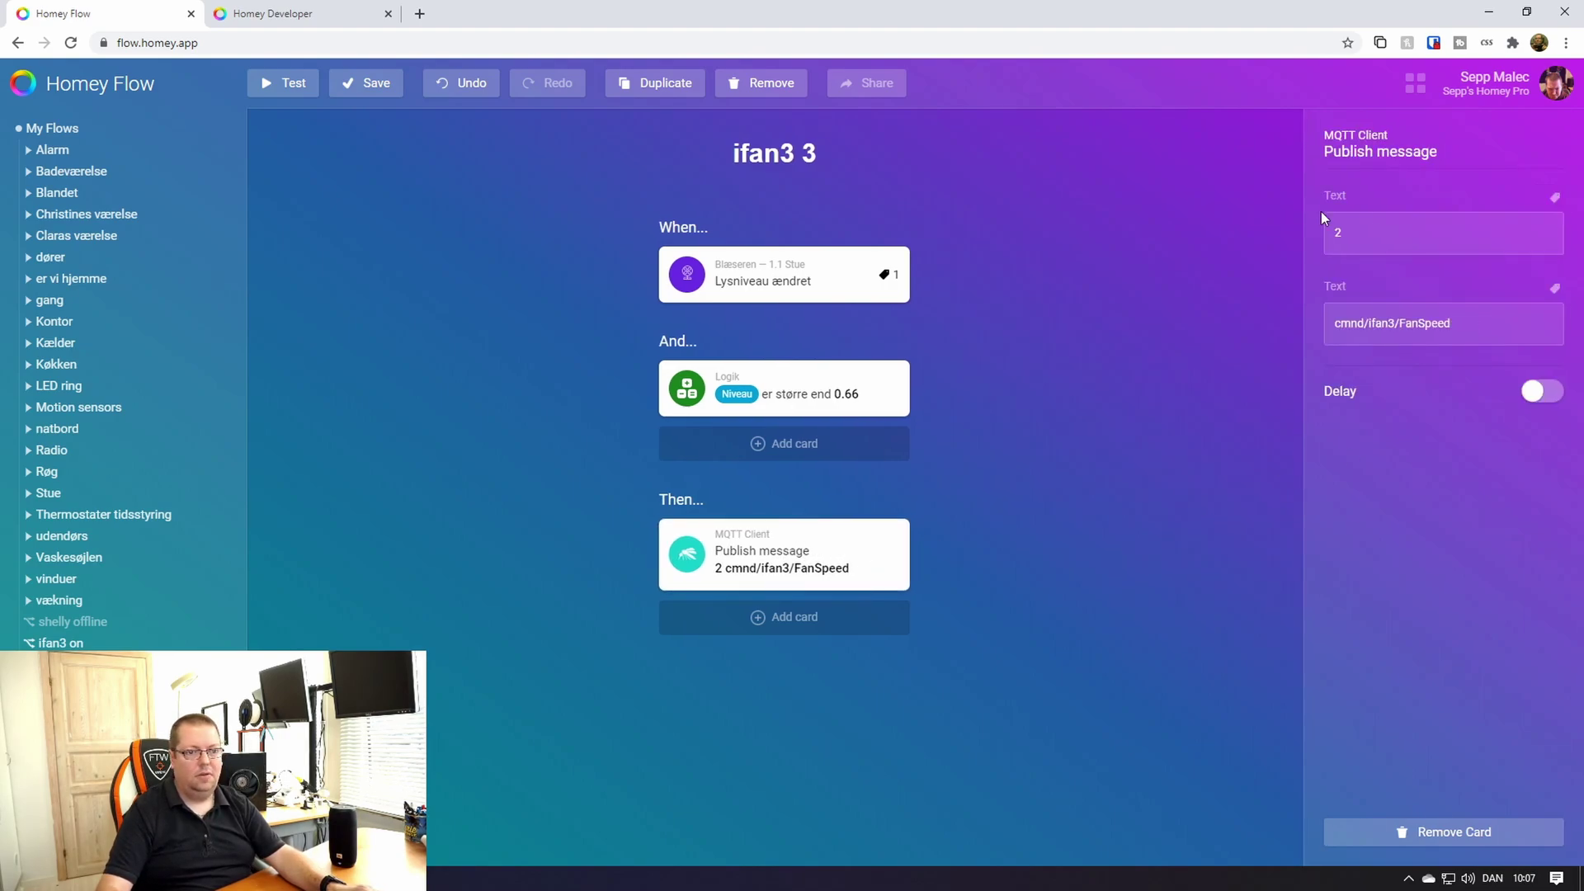
{"action": "key", "text": "BackSpace"}
{"action": "type", "text": "3"}
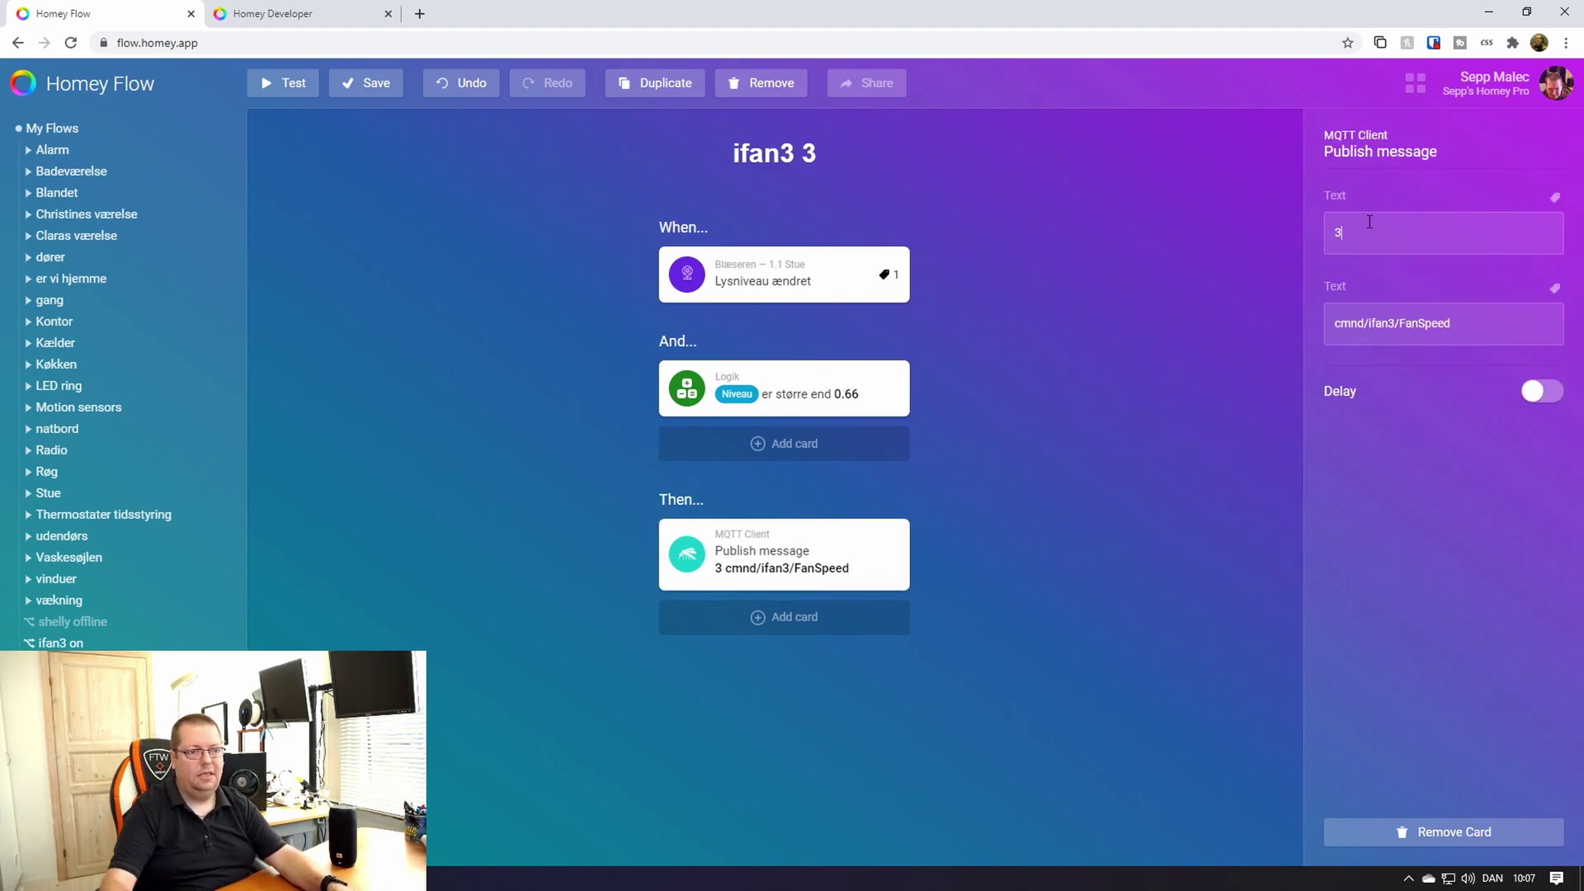
{"action": "left_click", "coordinate": [349, 82]}
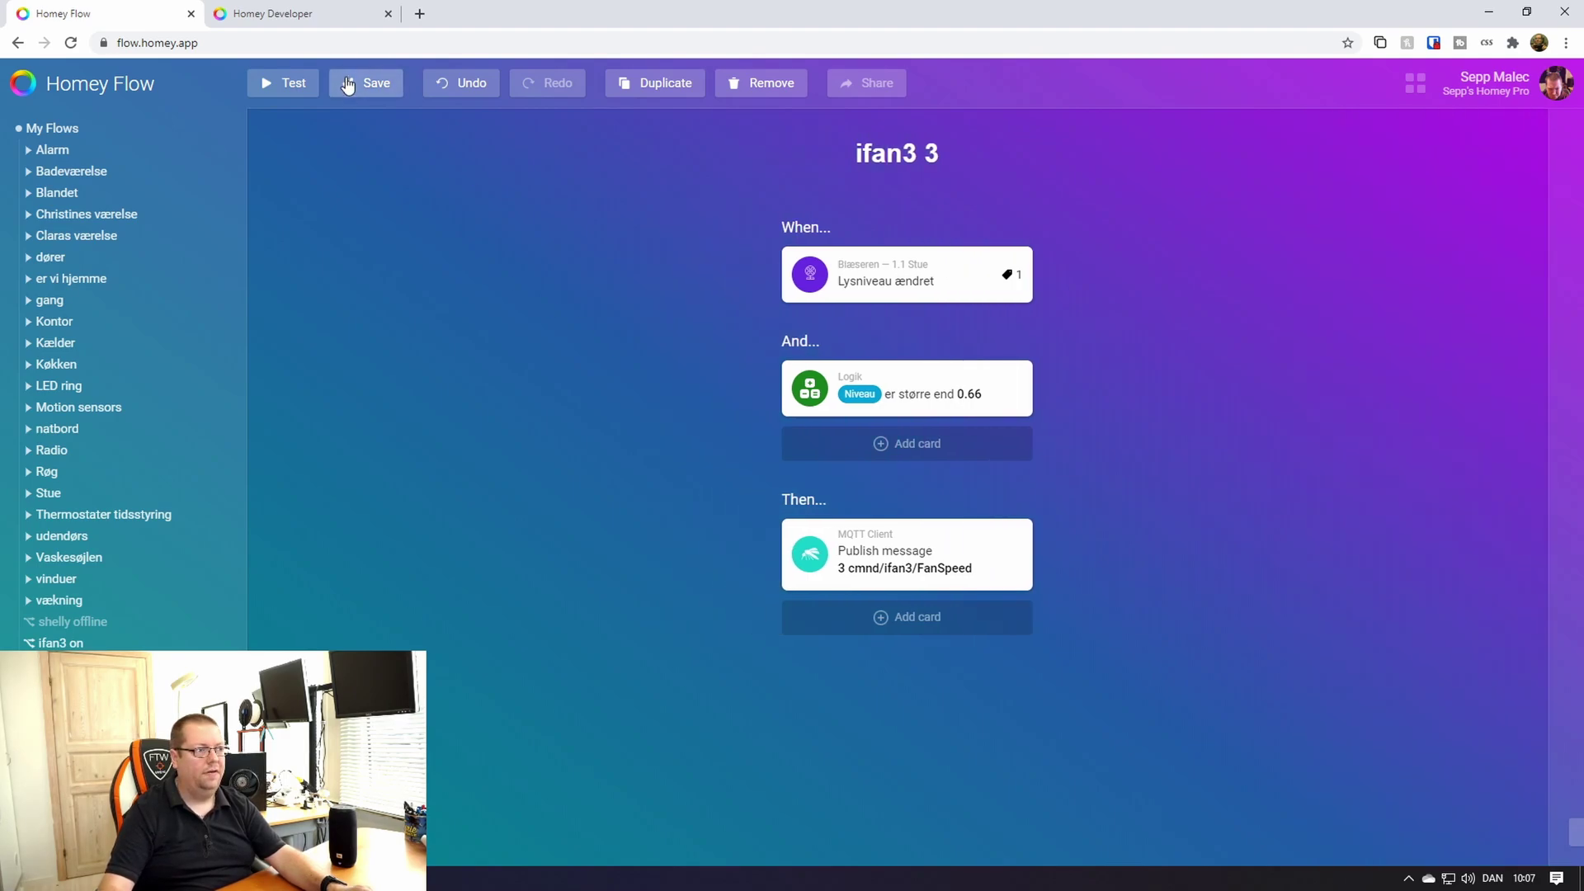